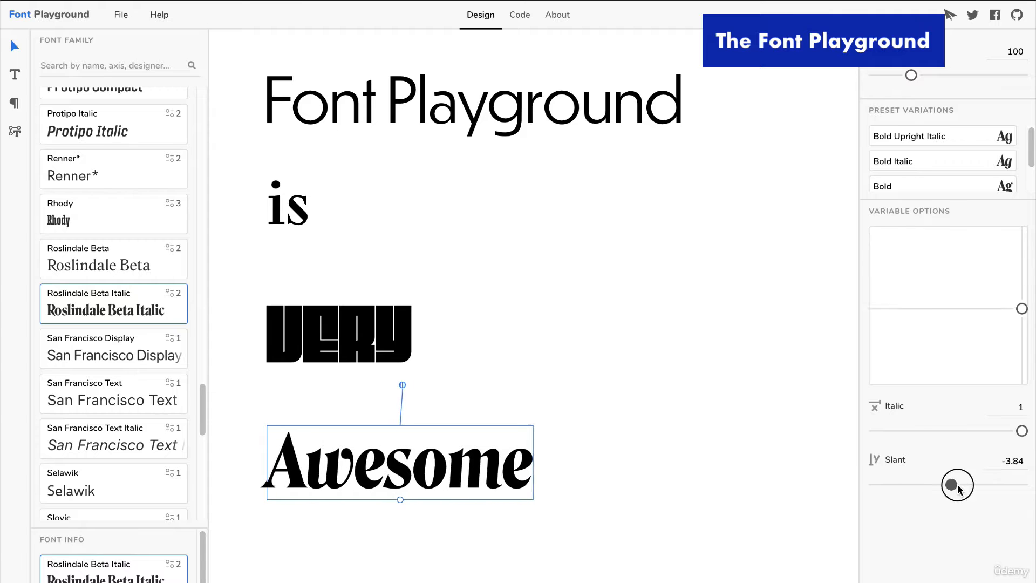
# - Set the italic axis of "Awesome" to about 0.38, and try its Bold Italic and Bold preset variations
pyautogui.moveTo(1021, 431); pyautogui.dragTo(930, 429)
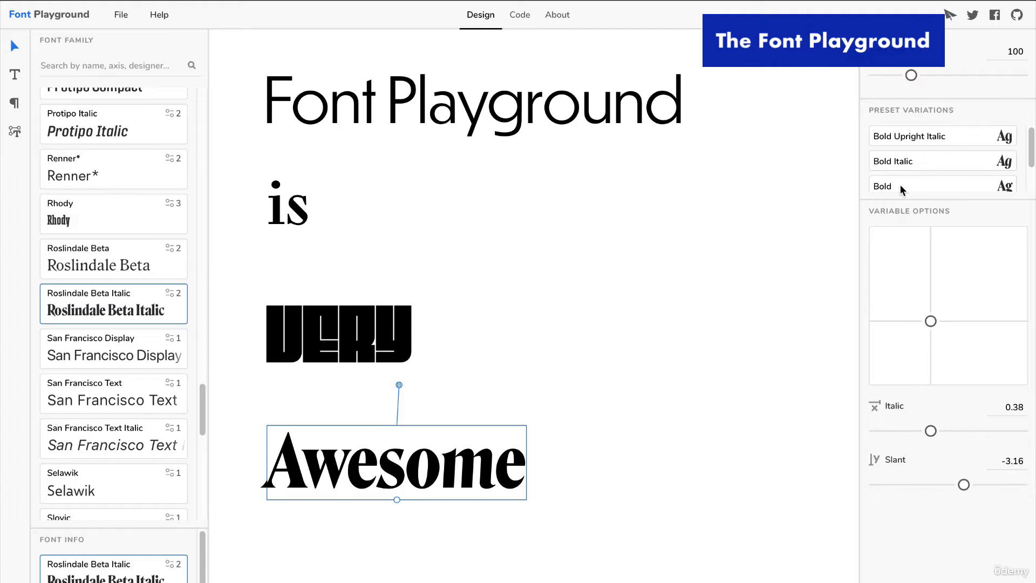
pyautogui.click(885, 162)
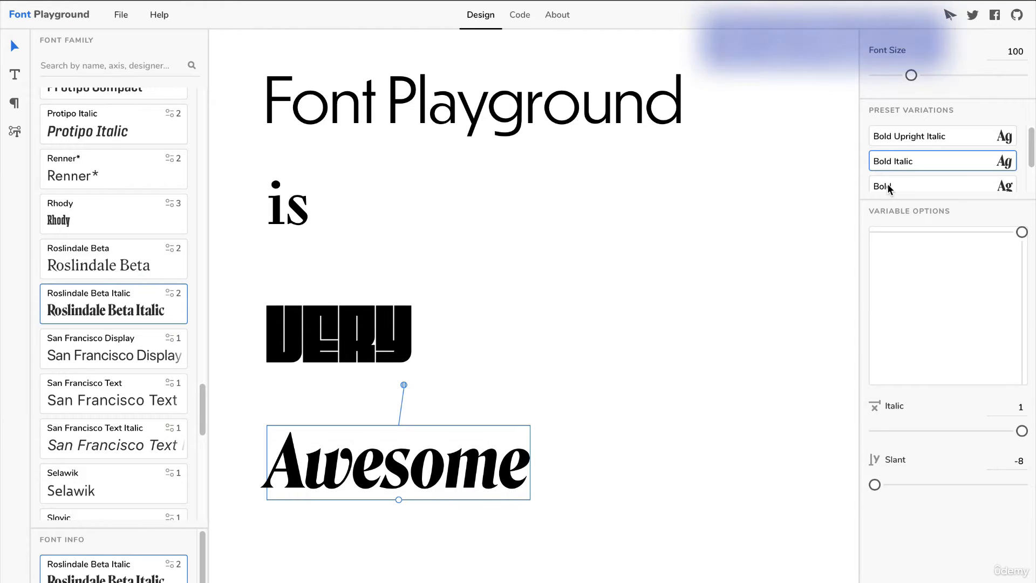
pyautogui.click(885, 186)
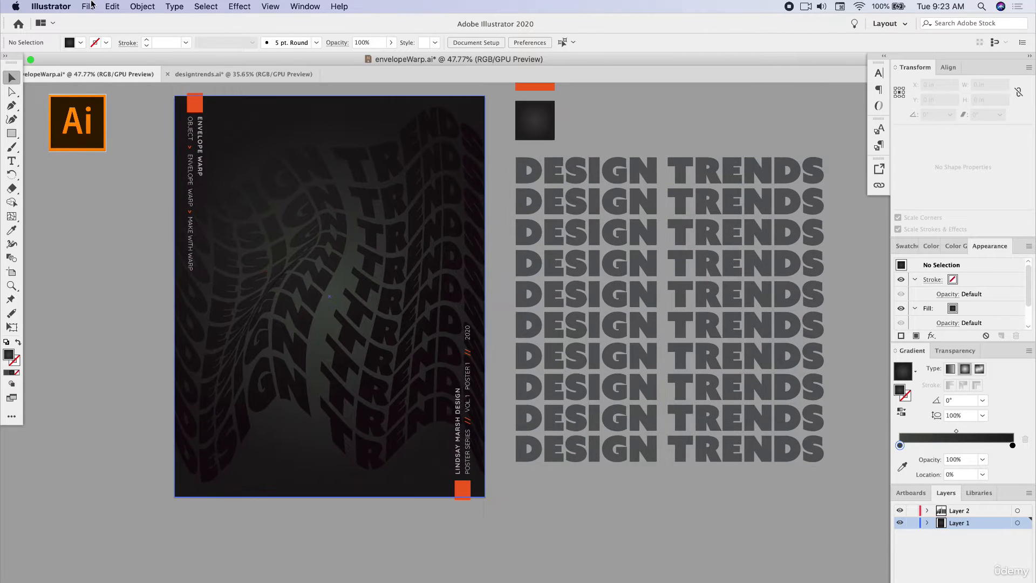
# - In Illustrator, create a new portrait Letter document, 8.5 x 11 in
pyautogui.click(89, 6)
pyautogui.click(100, 18)
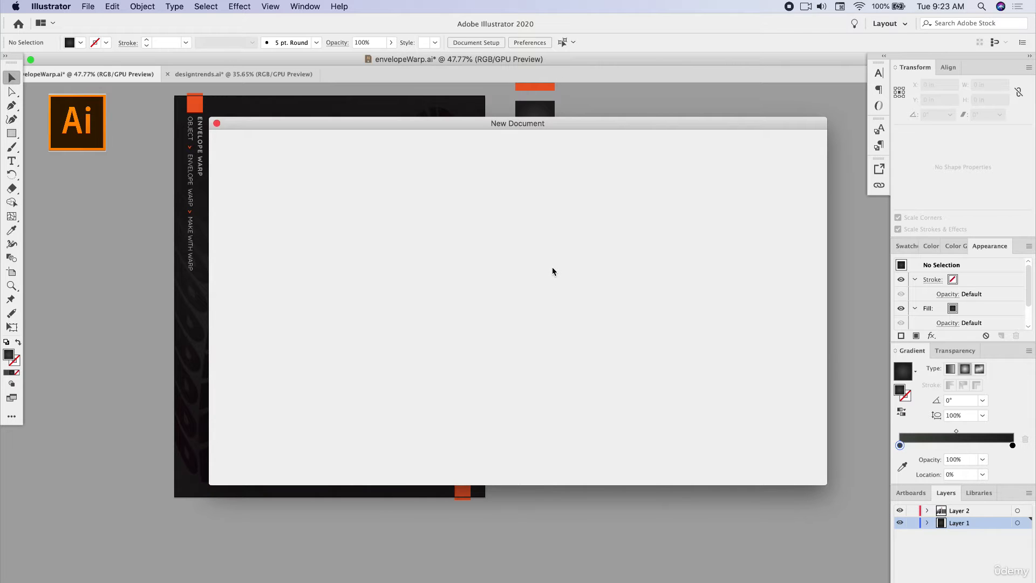
pyautogui.click(490, 335)
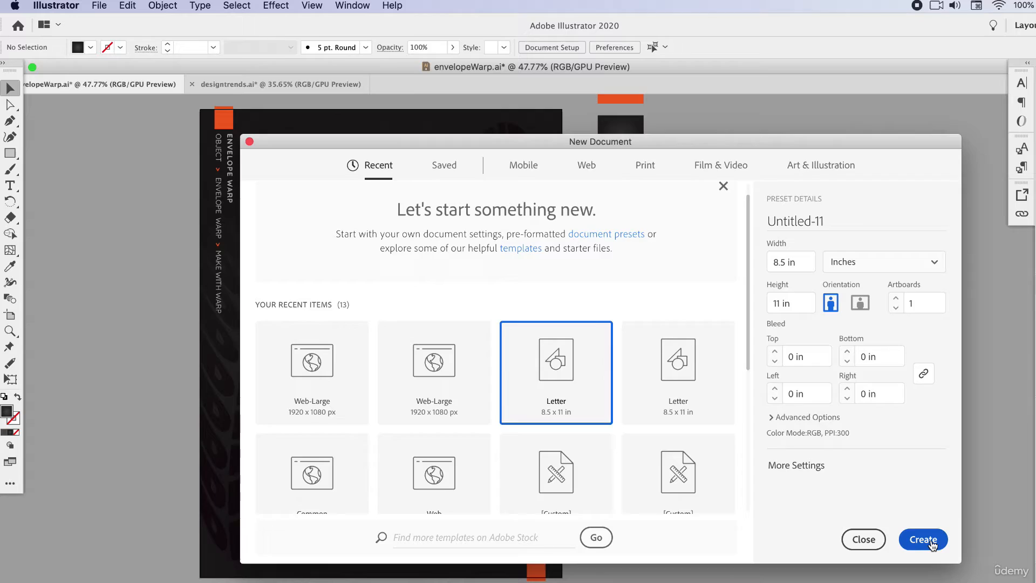
pyautogui.click(924, 537)
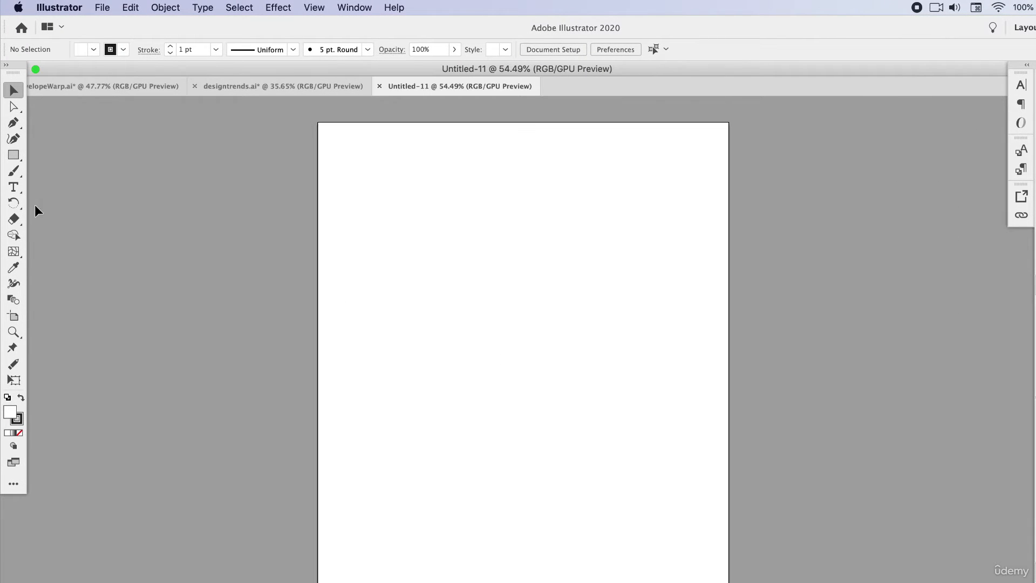
# - Add the text "DESIGN TRENDS" near the upper edge of the artboard and scale it up to about 62 pt
pyautogui.click(14, 187)
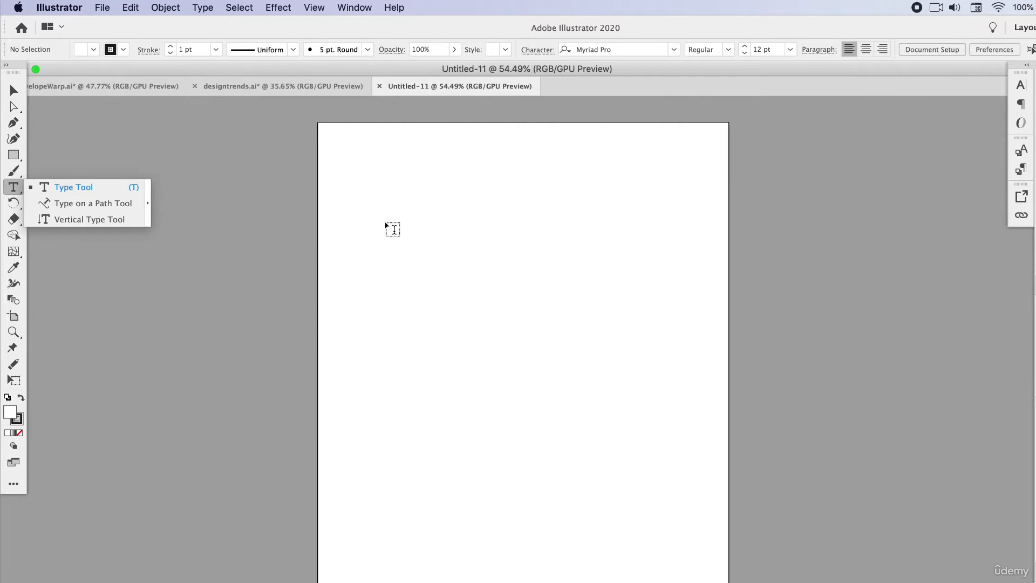
pyautogui.click(387, 221)
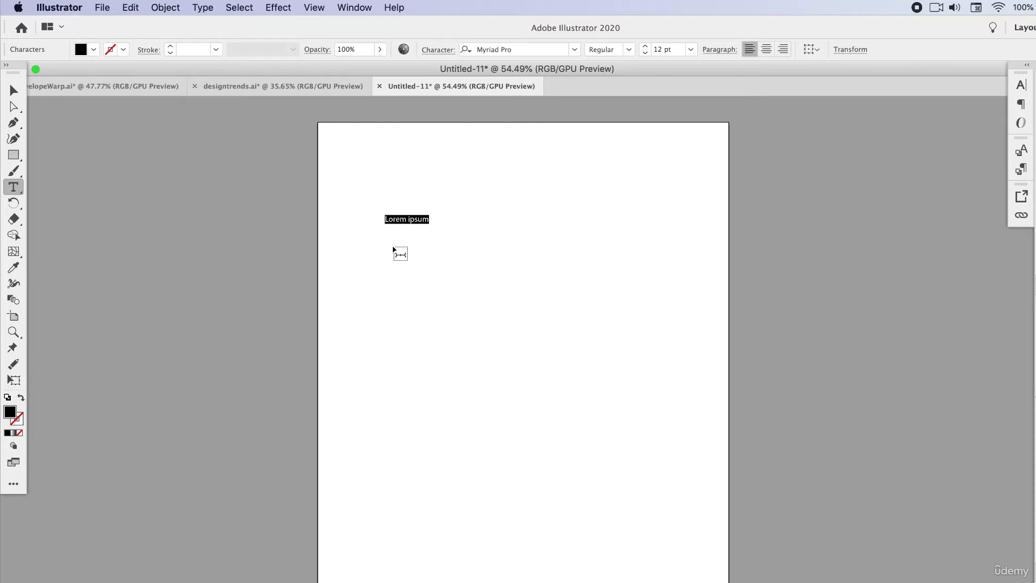
pyautogui.write('DES')
pyautogui.press('Escape')
pyautogui.moveTo(440, 214); pyautogui.dragTo(662, 176)
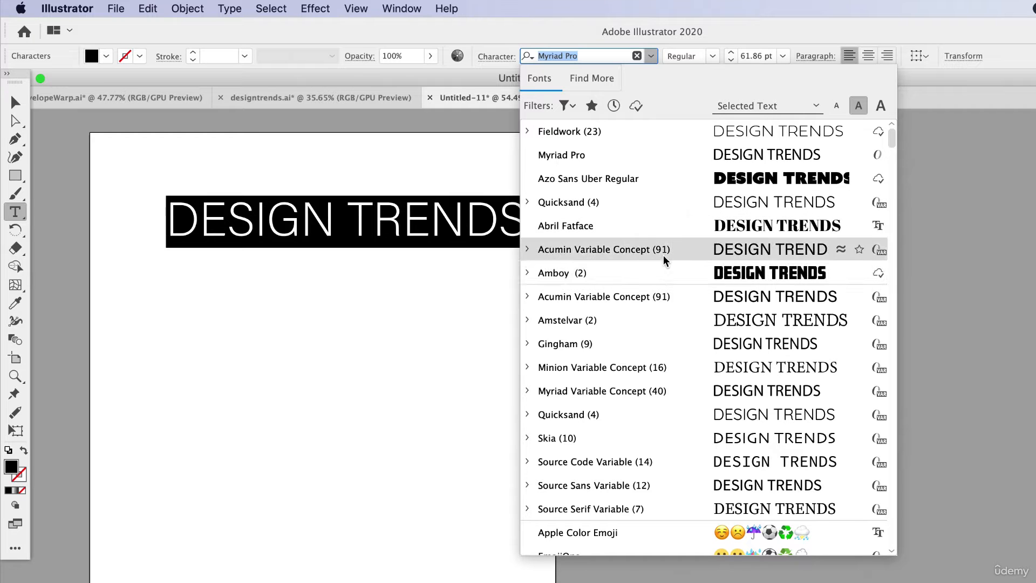
# - Try Azo Sans Uber Regular on the DESIGN TRENDS text and settle on the Azo Sans Black font
pyautogui.click(664, 178)
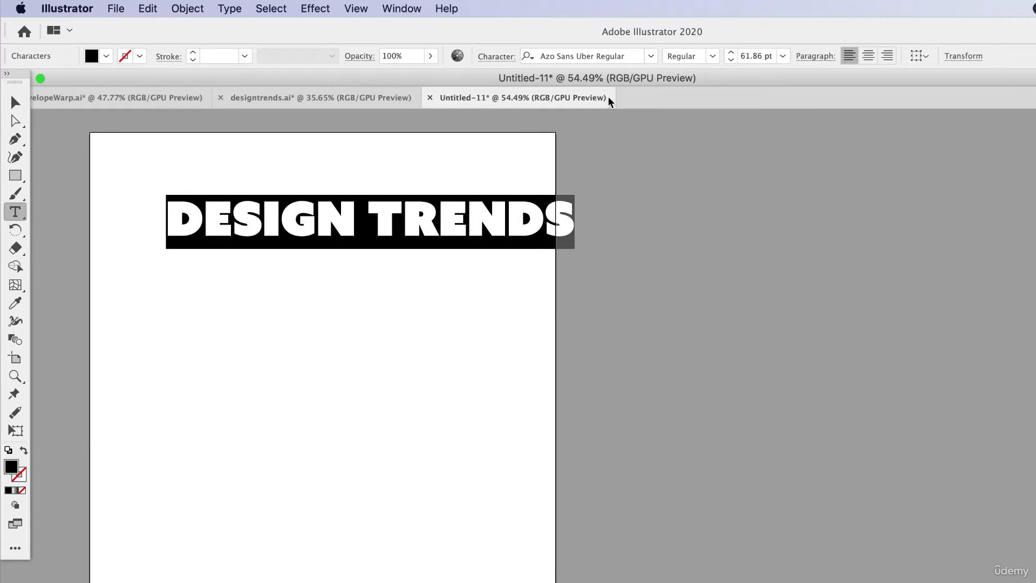
pyautogui.click(633, 56)
pyautogui.write('azo')
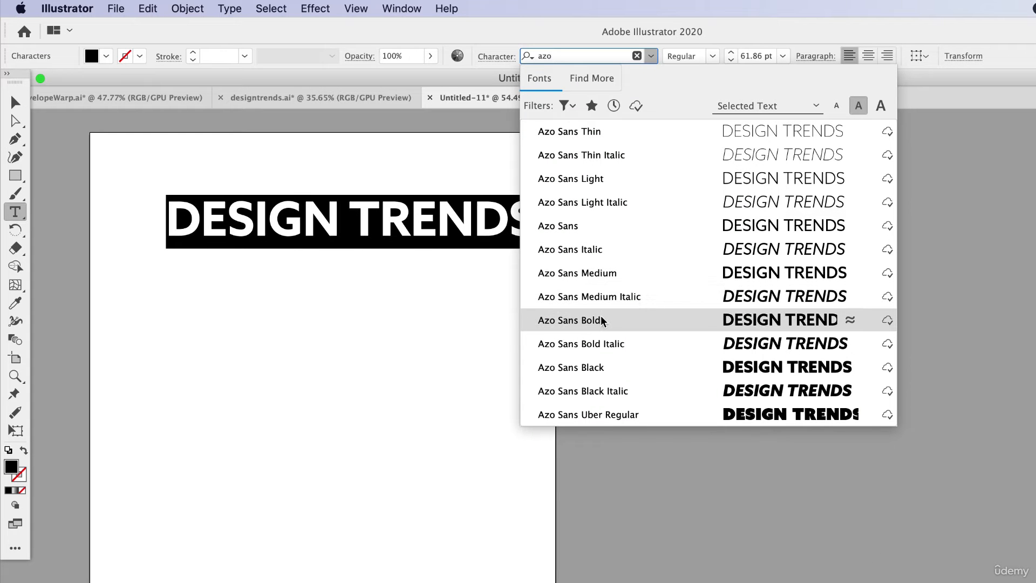
pyautogui.click(601, 372)
pyautogui.press('Escape')
pyautogui.click(236, 263)
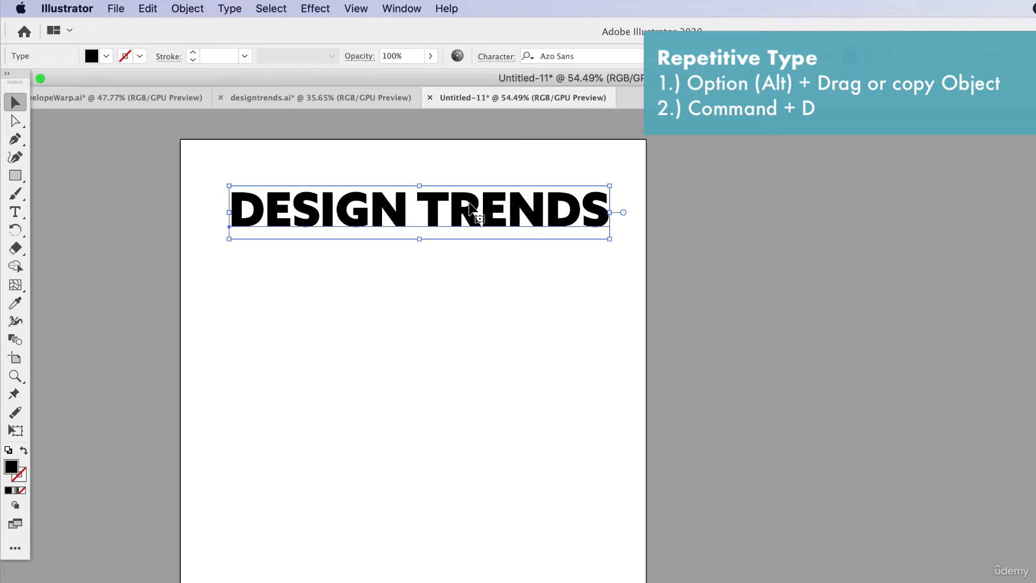
pyautogui.moveTo(473, 207); pyautogui.dragTo(477, 334)
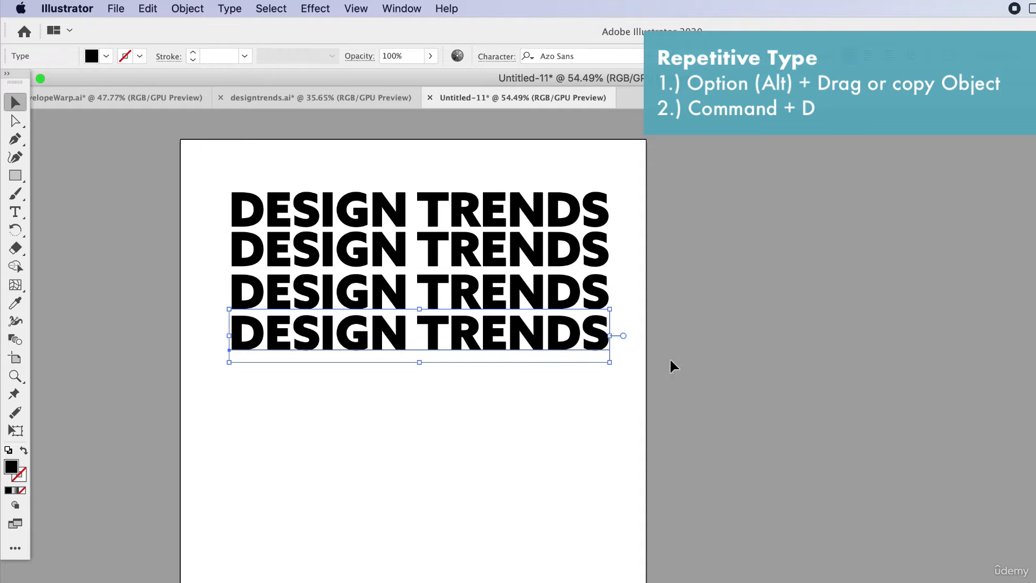
pyautogui.click(742, 359)
pyautogui.press('super+z')
pyautogui.press('super+z')
pyautogui.press('super+z')
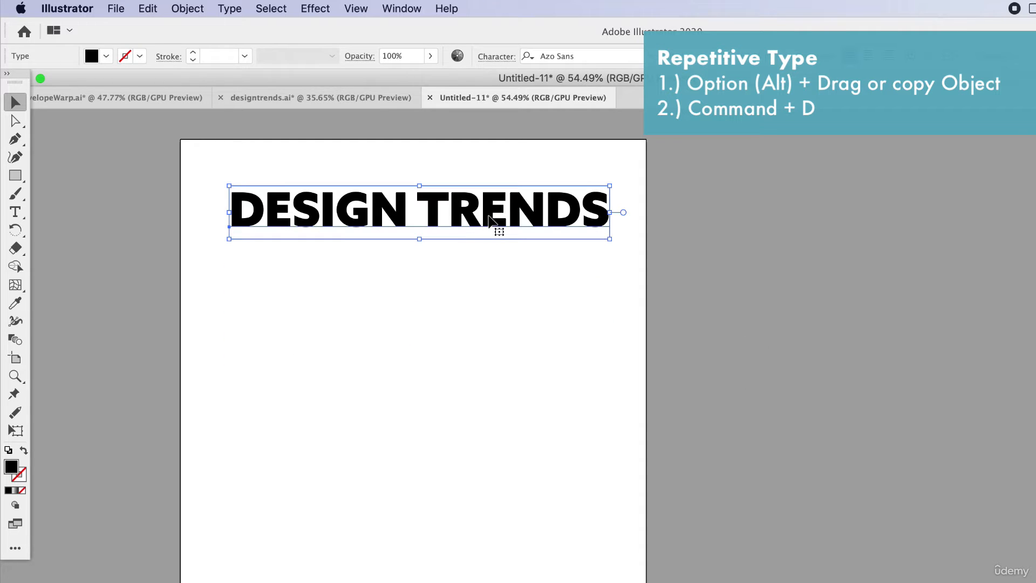
# - Duplicate the DESIGN TRENDS line directly below itself and repeat the copy until 13 lines fill the artboard
pyautogui.moveTo(492, 213); pyautogui.dragTo(494, 253)
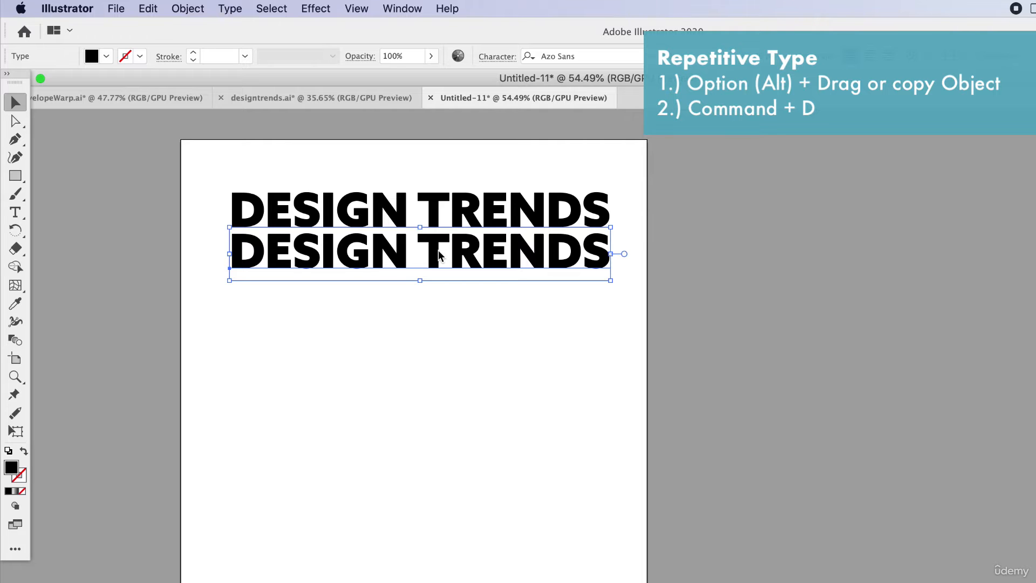
pyautogui.press('super+d')
pyautogui.press('super+d')
pyautogui.press('super+d')
pyautogui.press('super+d')
pyautogui.press('super+d')
pyautogui.press('super+d')
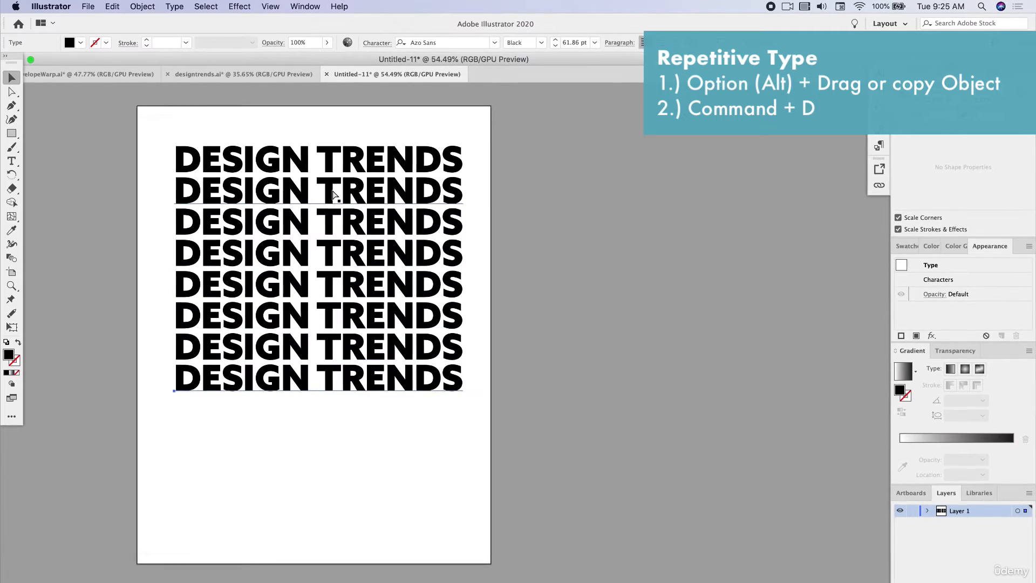
pyautogui.press('super+d')
pyautogui.press('super+d')
pyautogui.press('super+d')
pyautogui.press('super+d')
pyautogui.press('super+d')
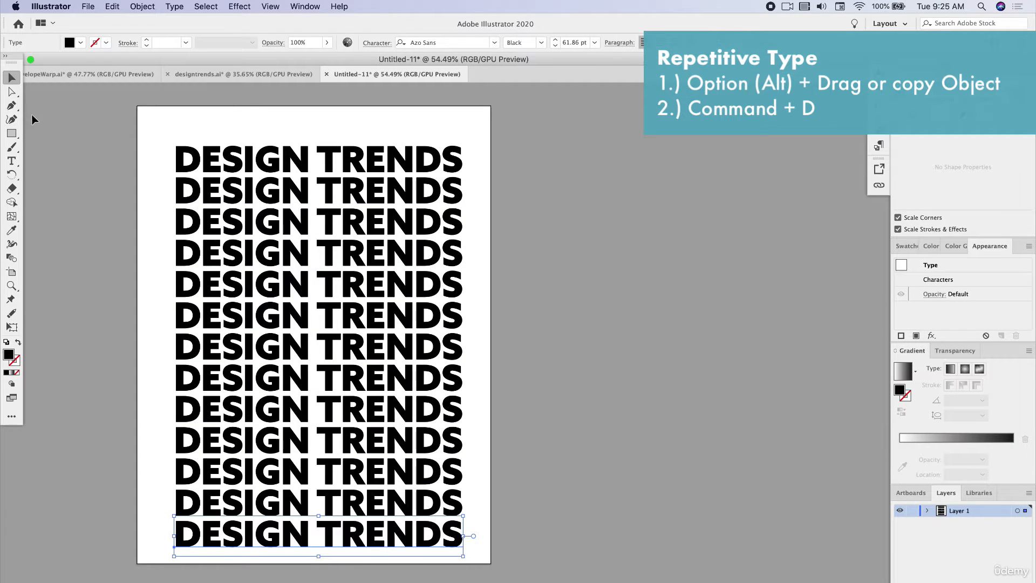
pyautogui.click(78, 142)
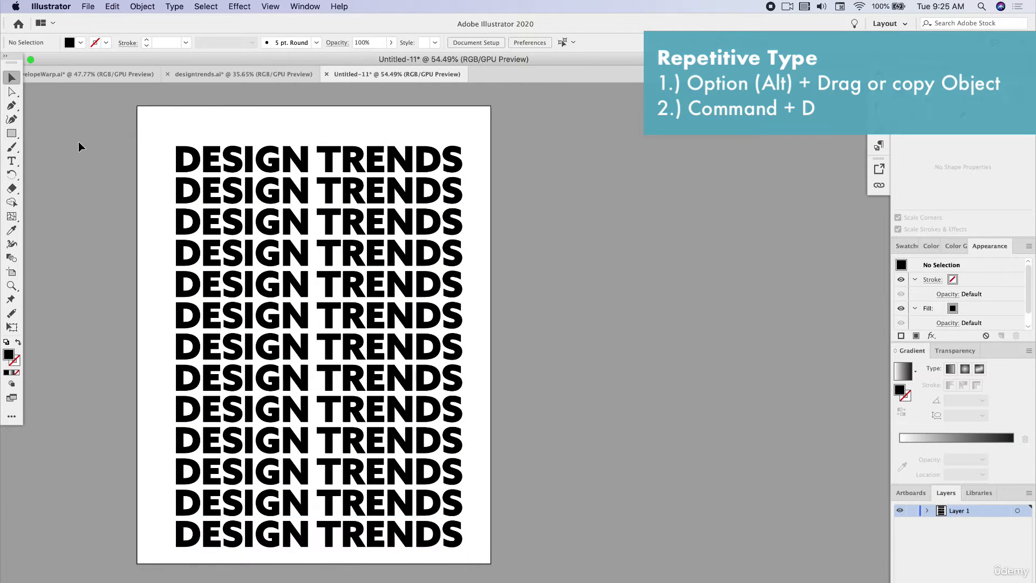
# - Draw a vertical line about 7.9 in long beside the artboard with the Pen tool, with a 1 pt black stroke and no fill
pyautogui.click(12, 133)
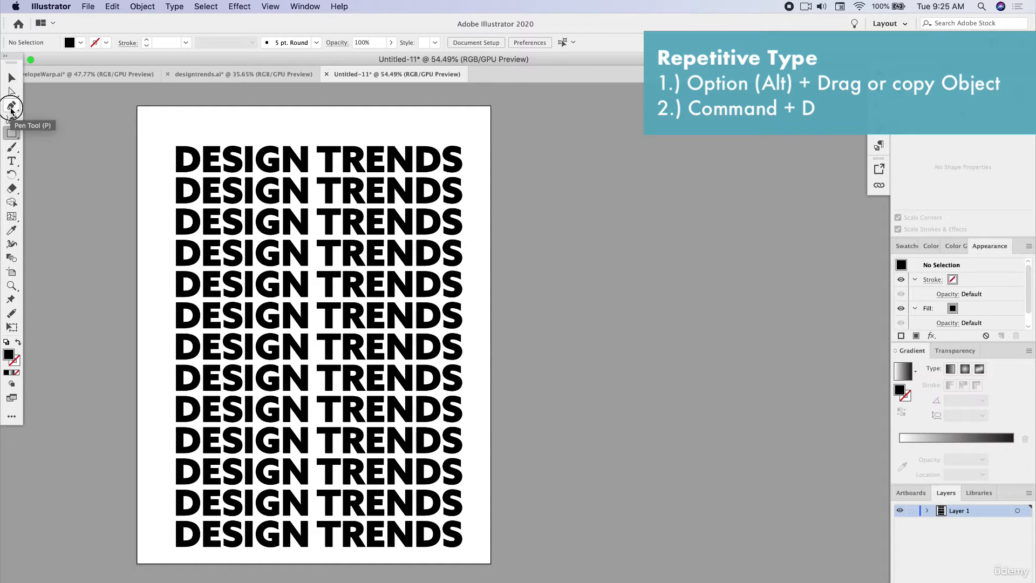
pyautogui.click(11, 111)
pyautogui.click(564, 153)
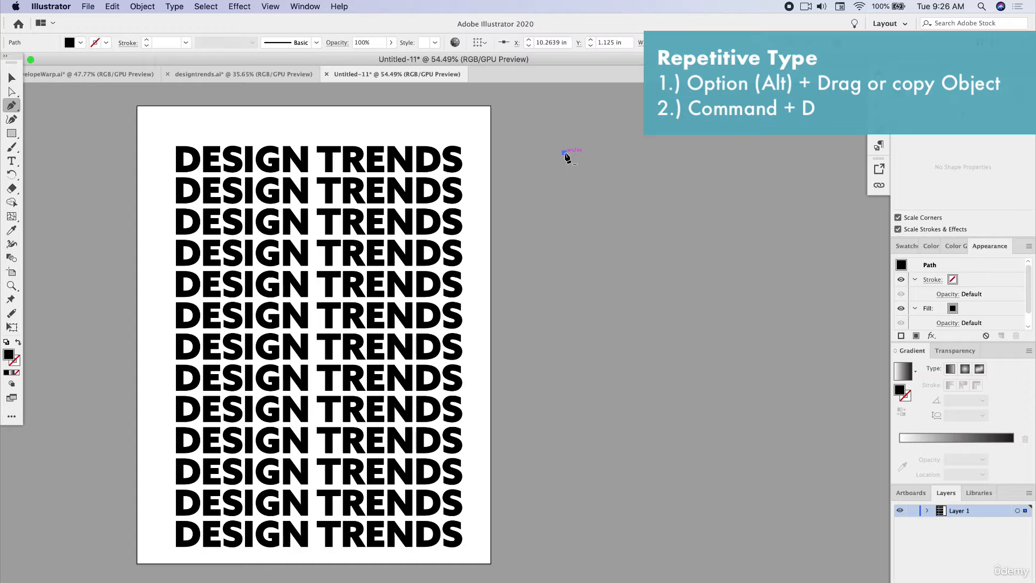
pyautogui.keyDown('shift'); pyautogui.click(570, 482); pyautogui.keyUp('shift')
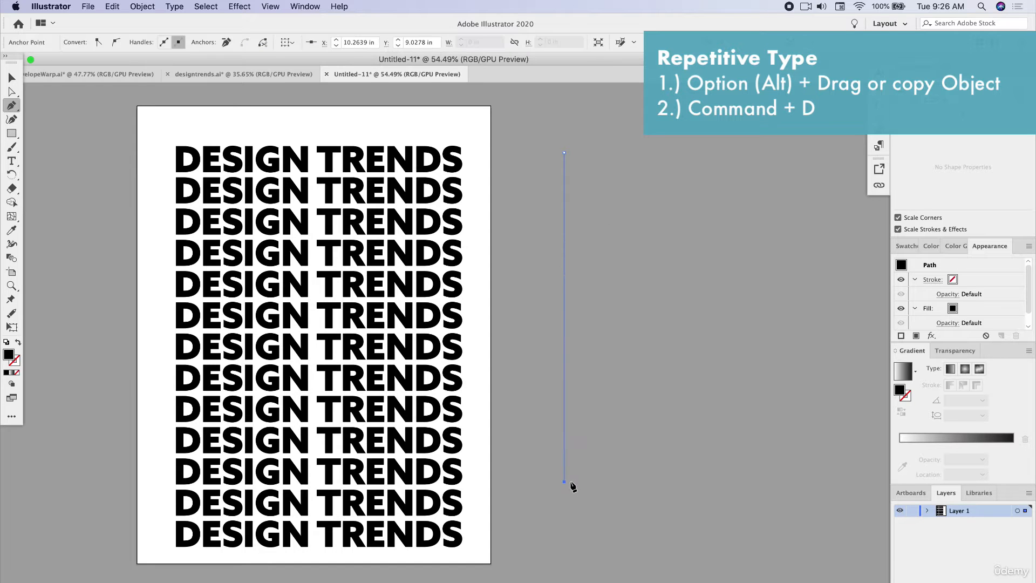
pyautogui.click(18, 342)
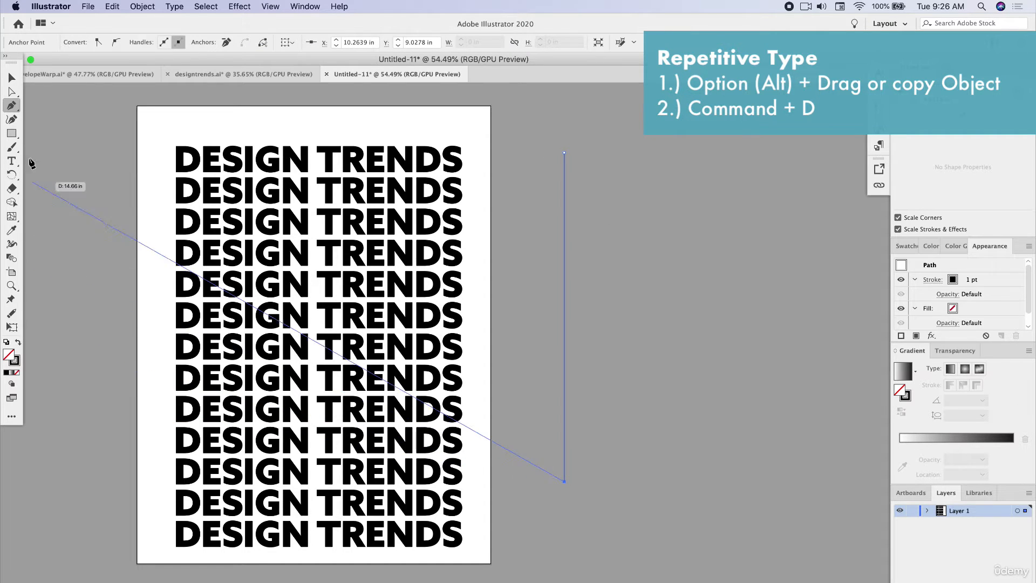
pyautogui.press('v')
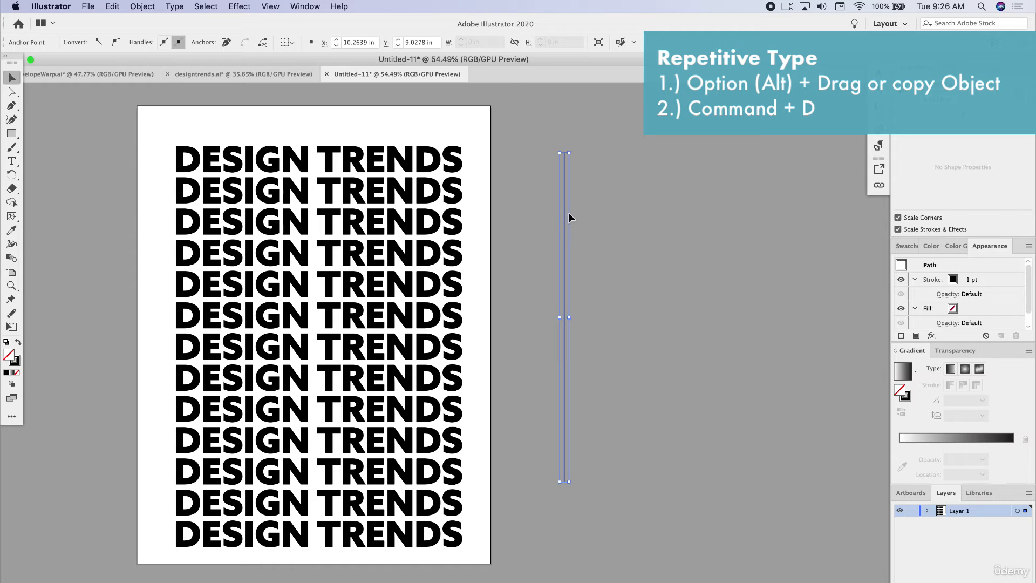
# - Copy the vertical line about 0.15 in sideways and repeat the copy into a wide row of evenly spaced lines
pyautogui.moveTo(565, 215); pyautogui.dragTo(575, 217)
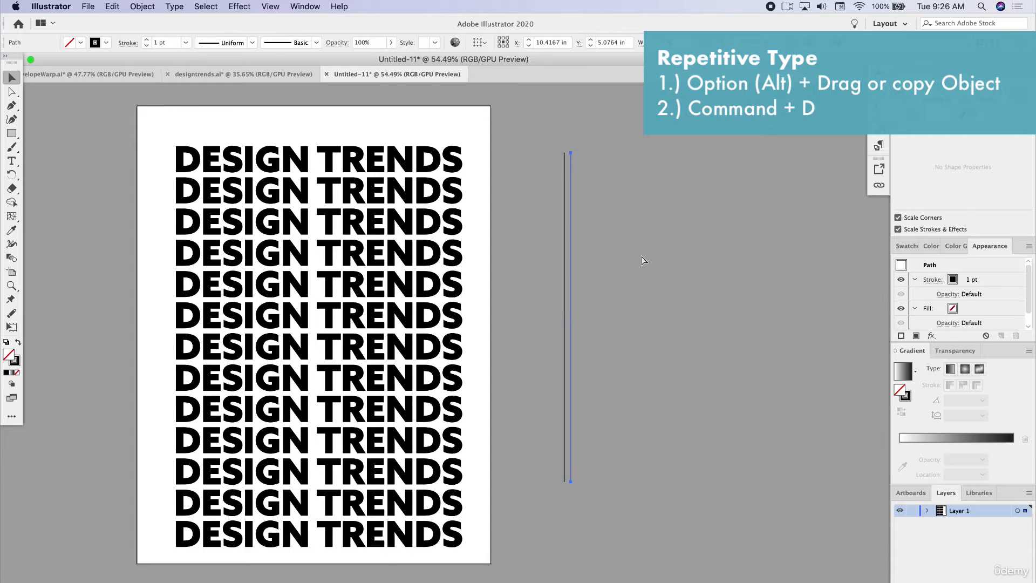
pyautogui.press('super+d')
pyautogui.press('super+d')
pyautogui.press('super+d')
pyautogui.press('super+d')
pyautogui.press('super+d')
pyautogui.press('super+d')
pyautogui.press('super+d')
pyautogui.press('super+d')
pyautogui.press('super+d')
pyautogui.press('super+d')
pyautogui.press('super+d')
pyautogui.press('super+d')
pyautogui.press('super+d')
pyautogui.press('super+d')
pyautogui.press('super+d')
pyautogui.press('super+d')
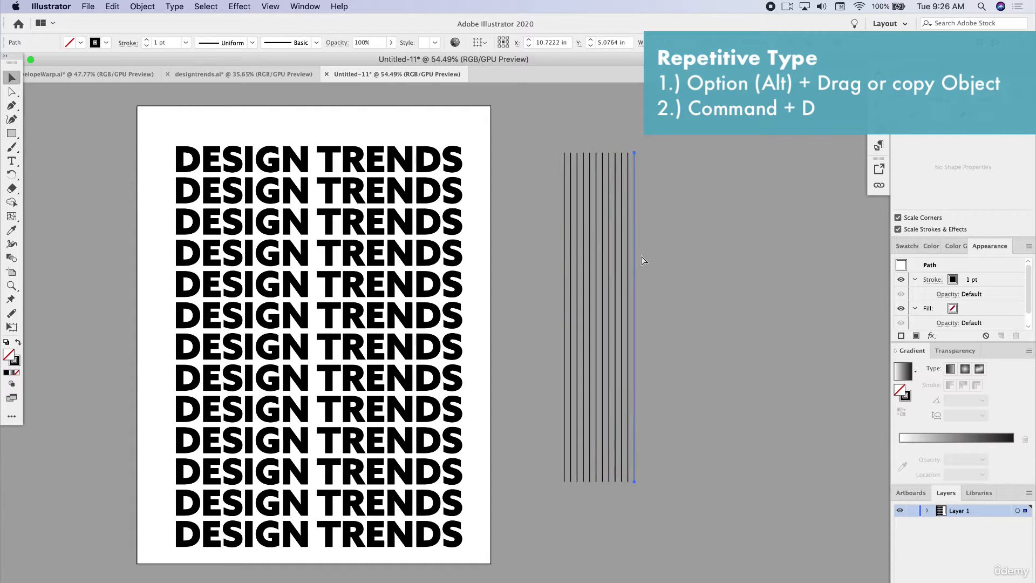
pyautogui.press('super+d')
pyautogui.press('super+d')
pyautogui.press('super+d')
pyautogui.press('super+d')
pyautogui.press('super+d')
pyautogui.press('super+d')
pyautogui.press('super+d')
pyautogui.press('super+d')
pyautogui.press('super+d')
pyautogui.press('super+d')
pyautogui.press('super+d')
pyautogui.press('super+d')
pyautogui.press('super+d')
pyautogui.press('super+d')
pyautogui.press('super+d')
pyautogui.press('super+d')
pyautogui.press('super+d')
pyautogui.press('super+d')
pyautogui.press('super+d')
pyautogui.press('super+d')
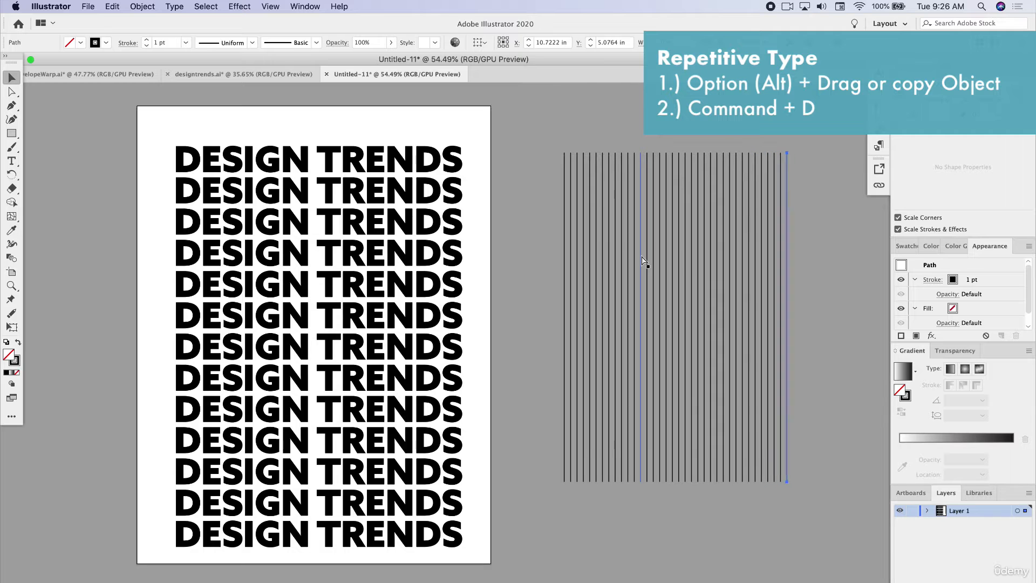
pyautogui.press('super+d')
pyautogui.press('super+d')
pyautogui.press('super+d')
pyautogui.press('super+d')
pyautogui.press('super+d')
pyautogui.press('super+d')
pyautogui.press('super+d')
pyautogui.press('super+d')
pyautogui.press('super+d')
pyautogui.press('super+d')
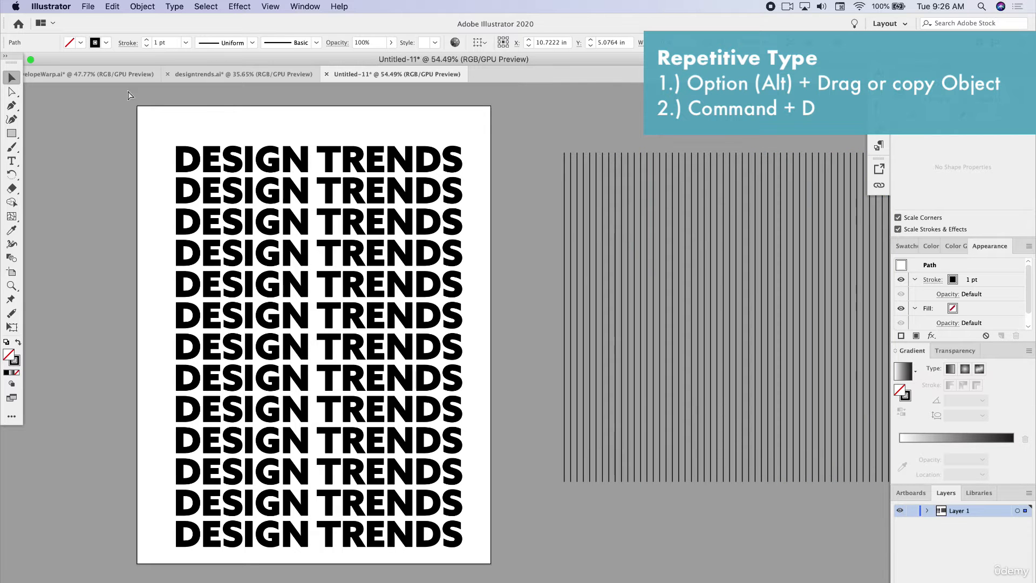
# - Select all the vertical lines beside the artboard and rotate them by about 45 degrees into a diagonal pattern
pyautogui.hscroll(5, 545, 162)
pyautogui.click(339, 120)
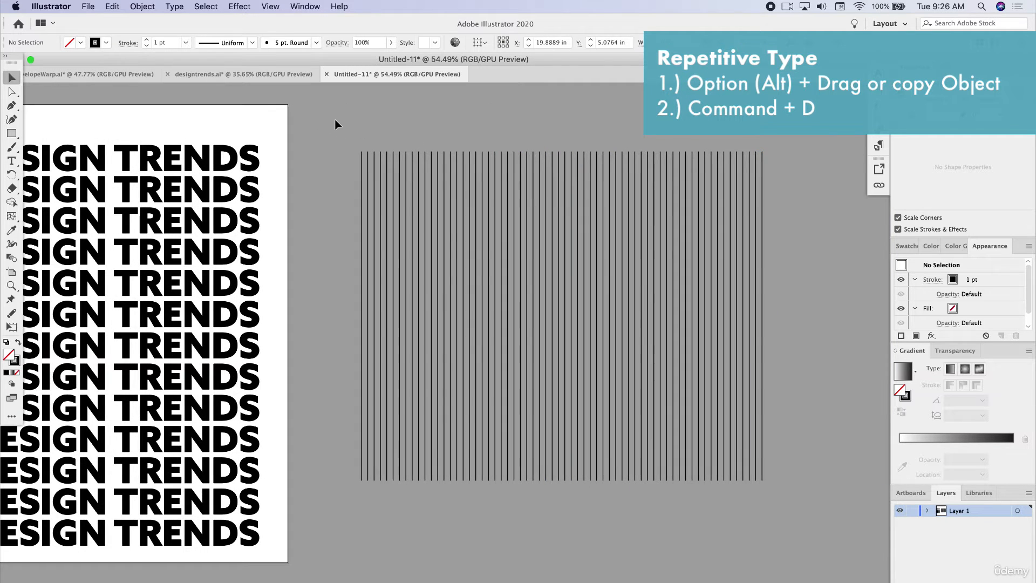
pyautogui.click(821, 248)
pyautogui.press('super+a')
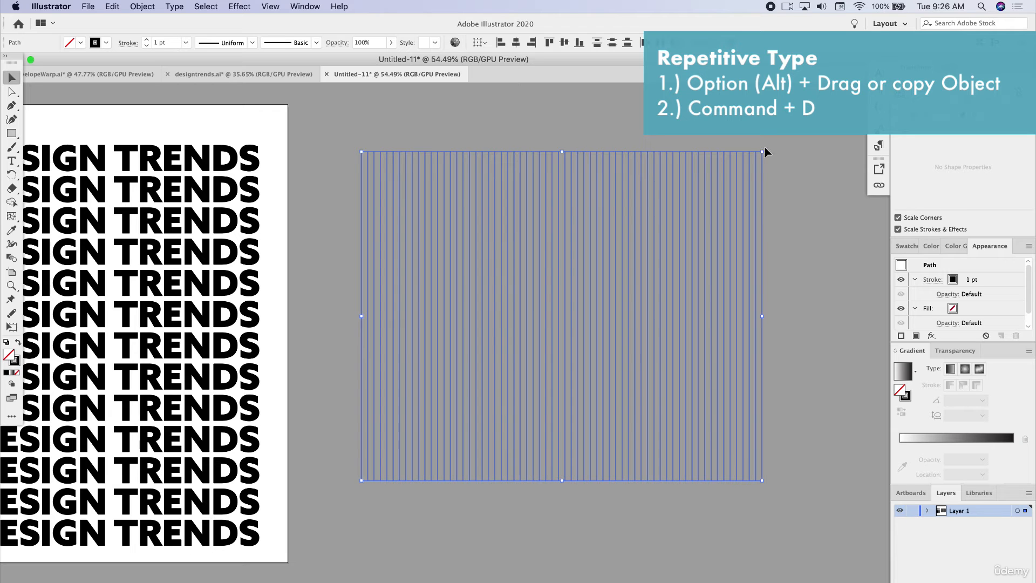
pyautogui.moveTo(766, 147); pyautogui.dragTo(804, 249)
pyautogui.click(794, 195)
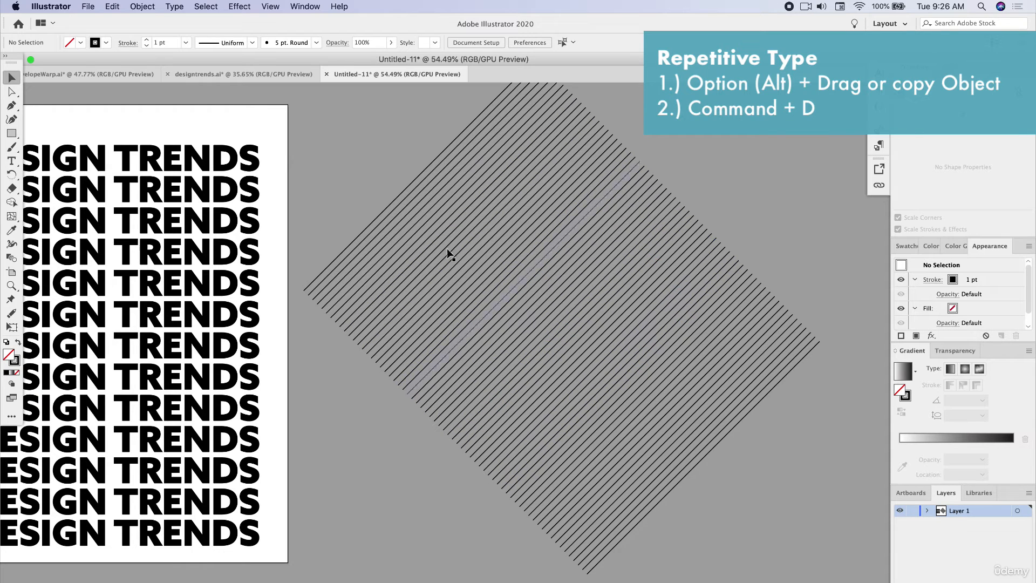
# - Delete the whole diagonal line pattern beside the artboard
pyautogui.click(384, 112)
pyautogui.moveTo(765, 461); pyautogui.dragTo(772, 475)
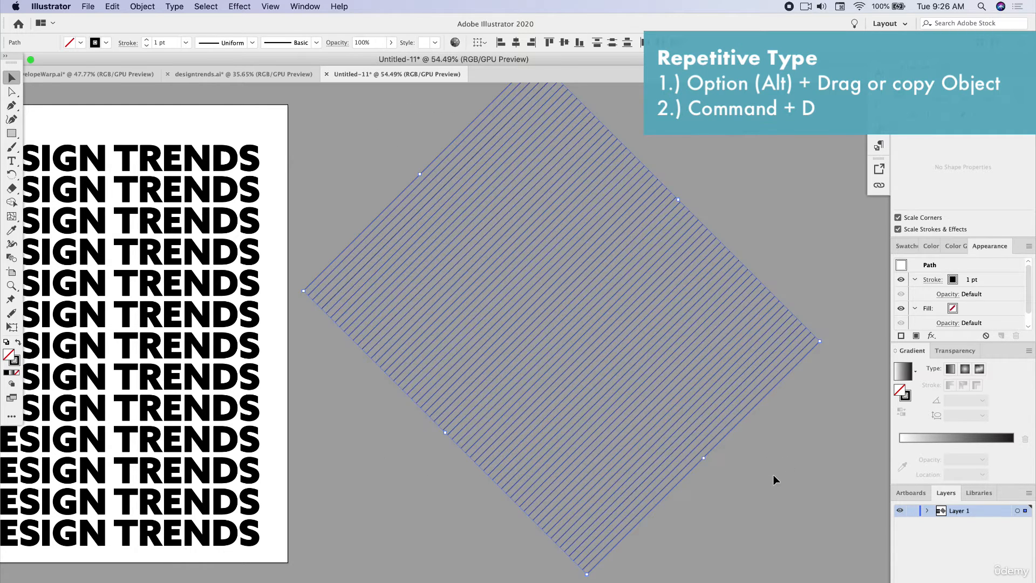
pyautogui.press('Delete')
# - Select all DESIGN TRENDS lines on the artboard and change their font style to Thin
pyautogui.hscroll(-10, 442, 406)
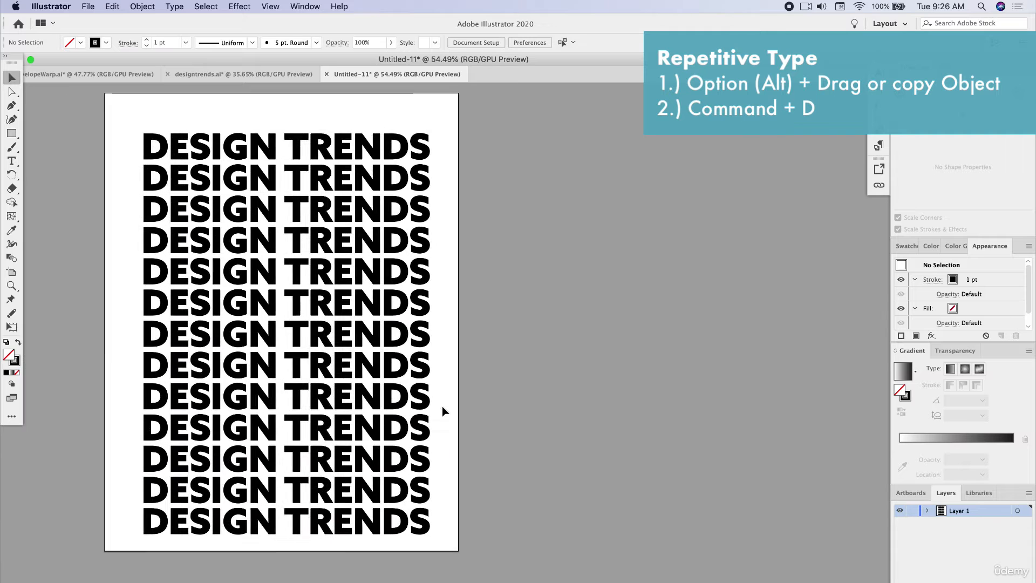
pyautogui.hscroll(-5, 443, 410)
pyautogui.scroll(1, 444, 410)
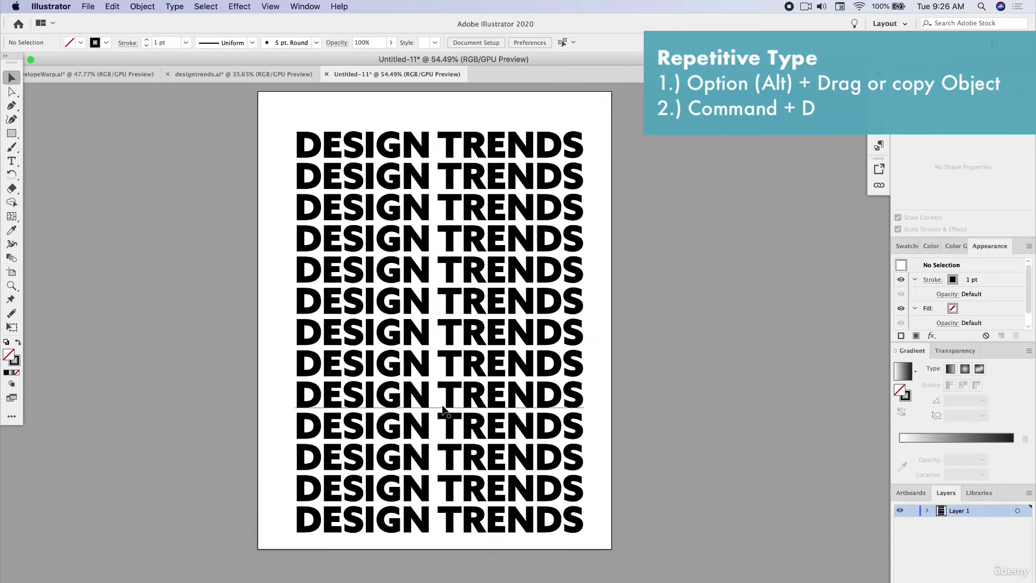
pyautogui.moveTo(247, 132); pyautogui.dragTo(695, 547)
pyautogui.click(540, 42)
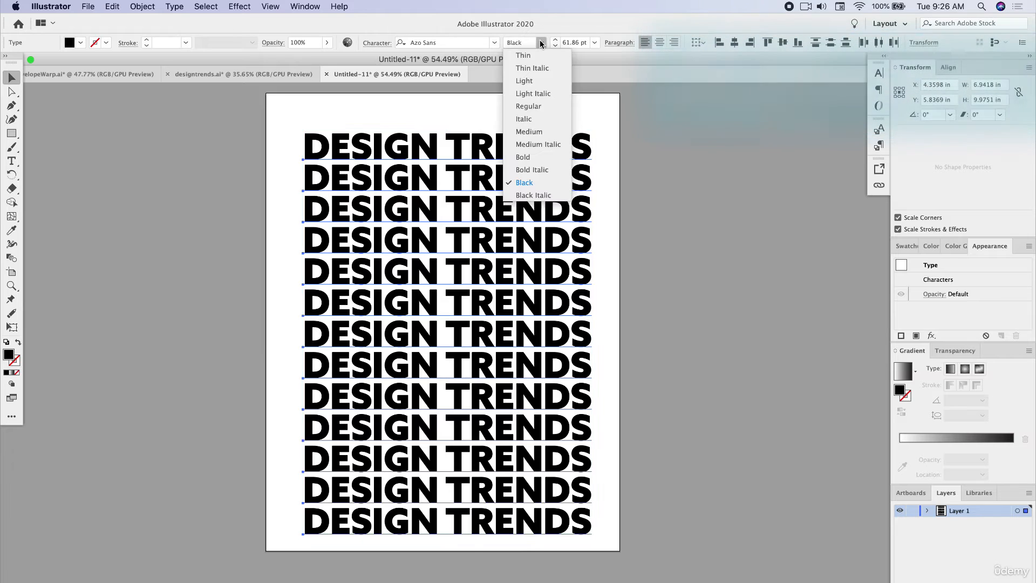
pyautogui.click(541, 57)
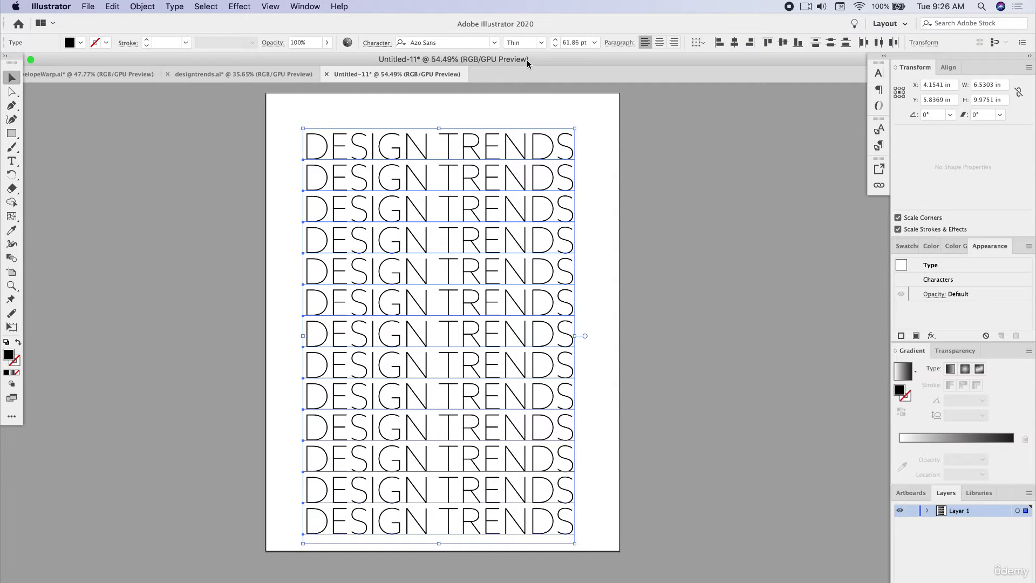
# - Scale all the DESIGN TRENDS lines down together to about 57 pt and reposition the block on the artboard
pyautogui.click(663, 238)
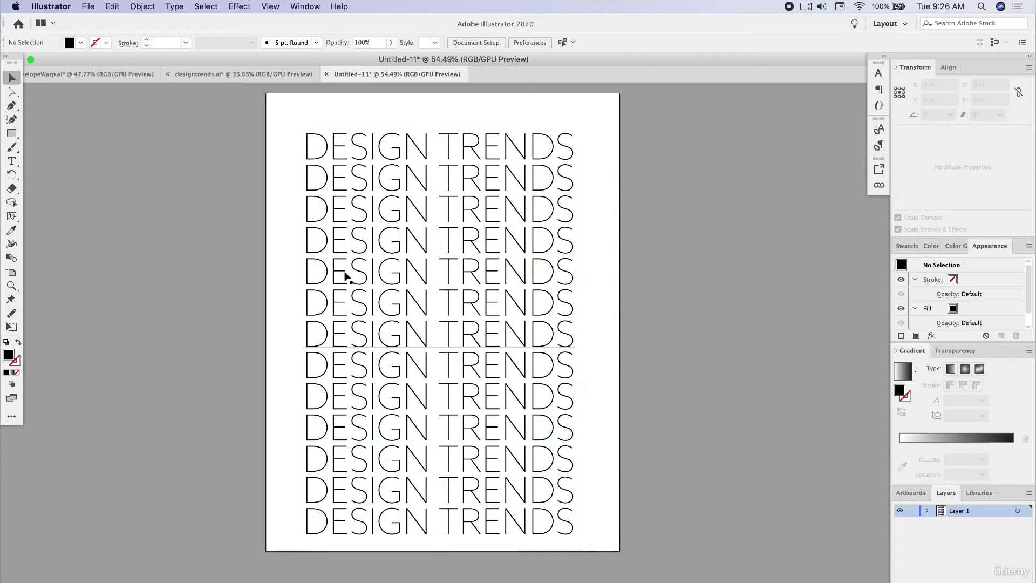
pyautogui.click(571, 523)
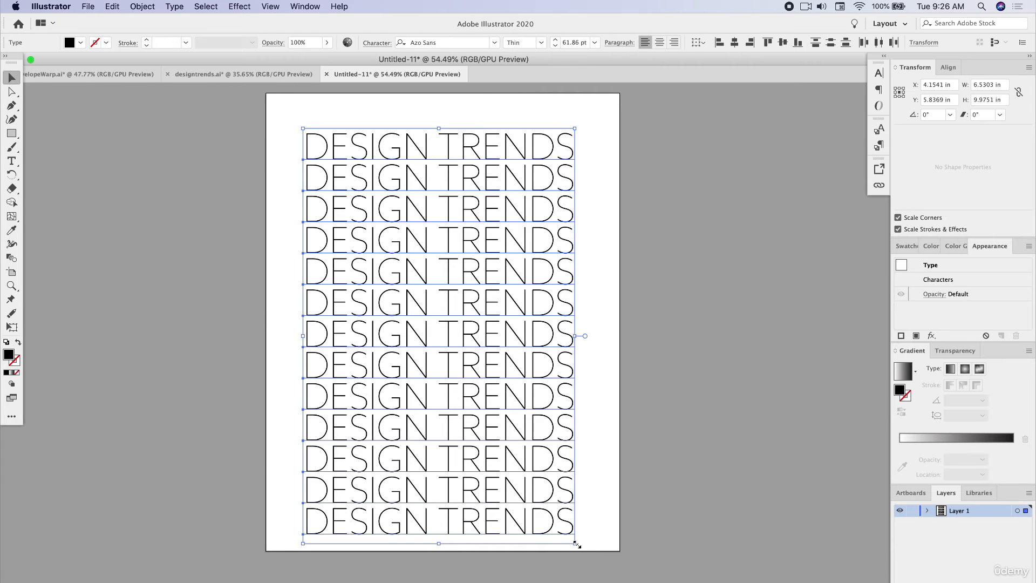
pyautogui.moveTo(576, 539); pyautogui.dragTo(550, 508)
pyautogui.moveTo(490, 382); pyautogui.dragTo(499, 381)
pyautogui.click(672, 329)
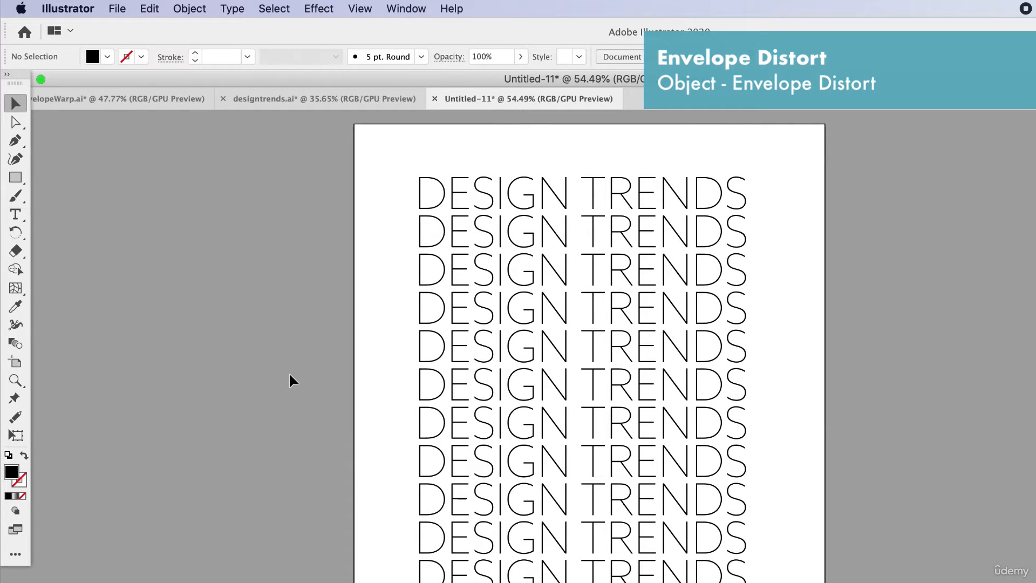
pyautogui.click(186, 9)
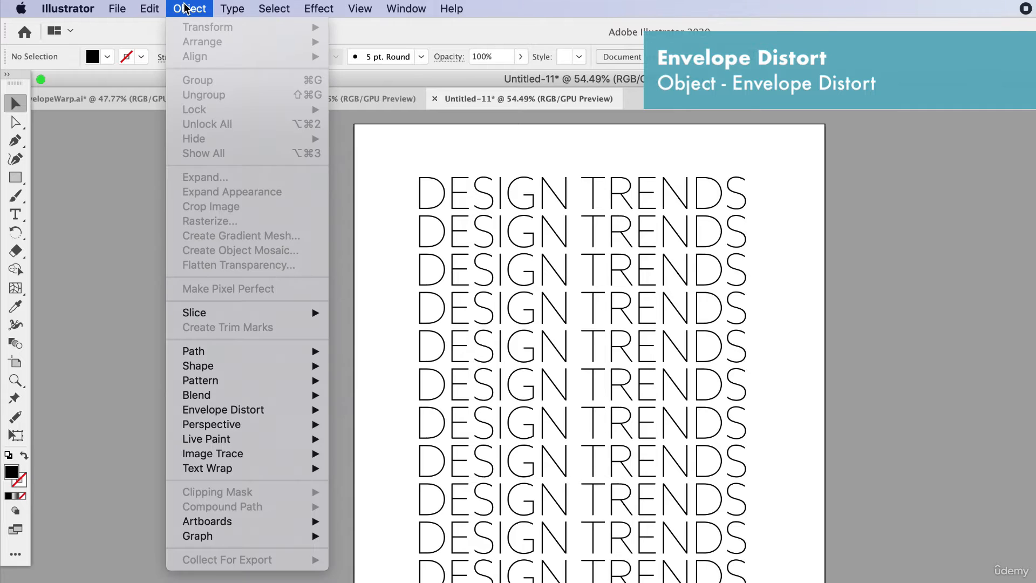
pyautogui.moveTo(271, 413)
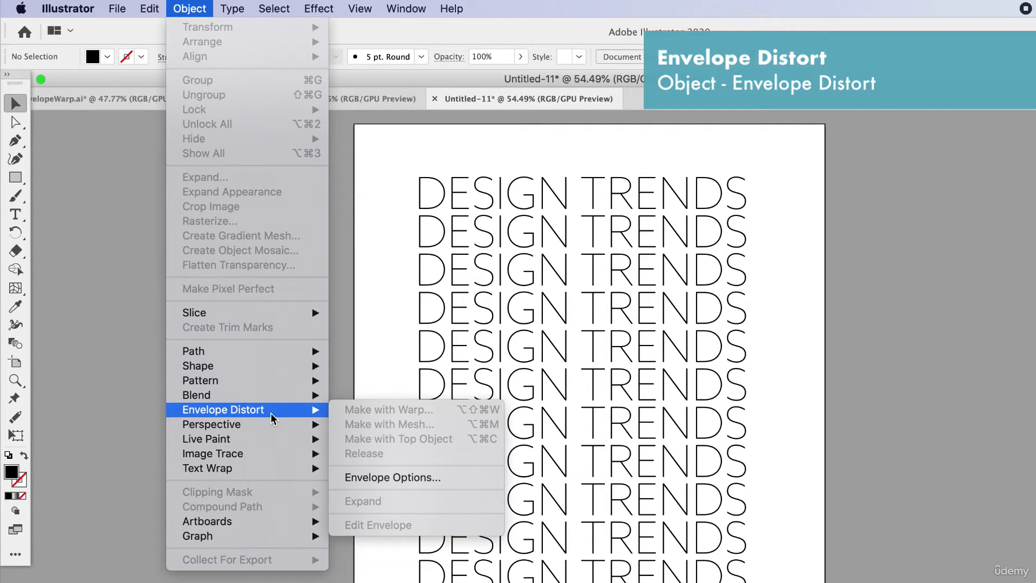
pyautogui.click(379, 198)
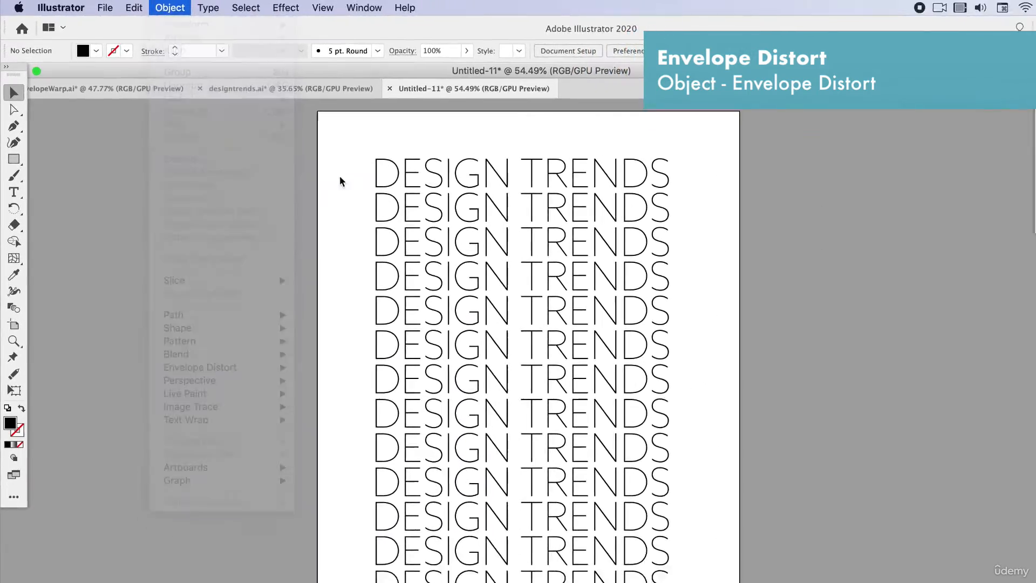
# - Select all the DESIGN TRENDS text lines and group them into one object
pyautogui.click(598, 342)
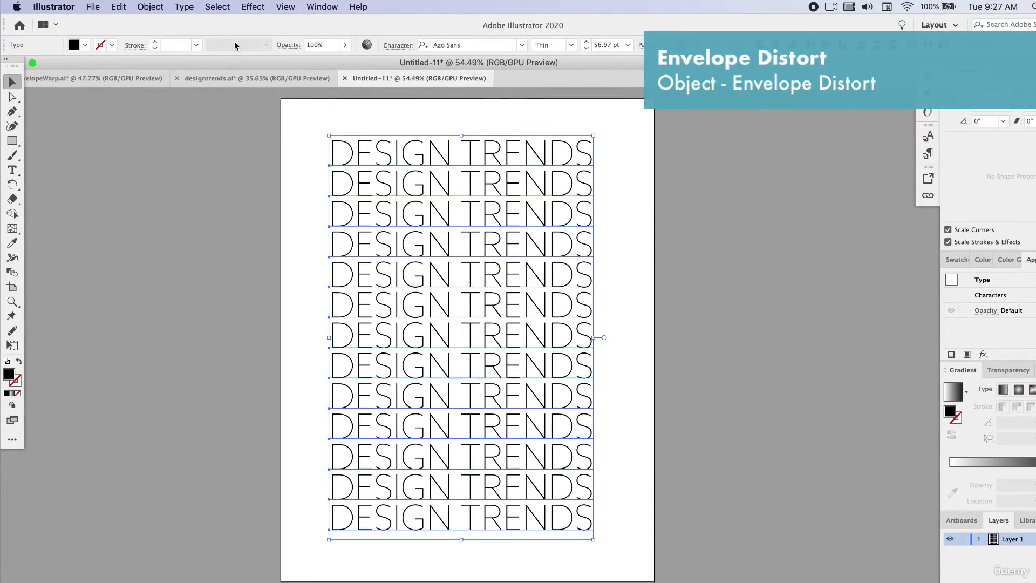
pyautogui.click(143, 6)
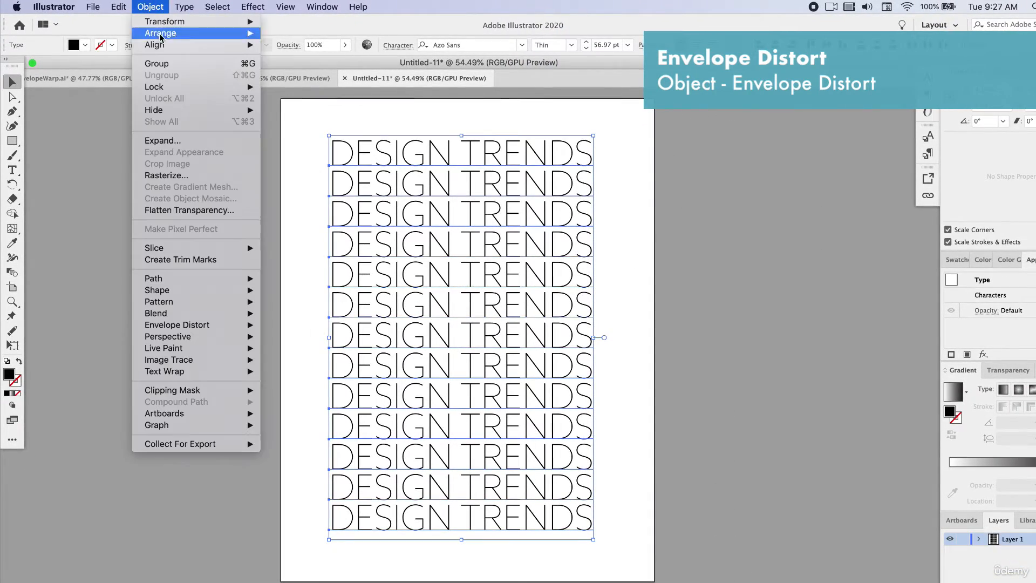
pyautogui.click(165, 65)
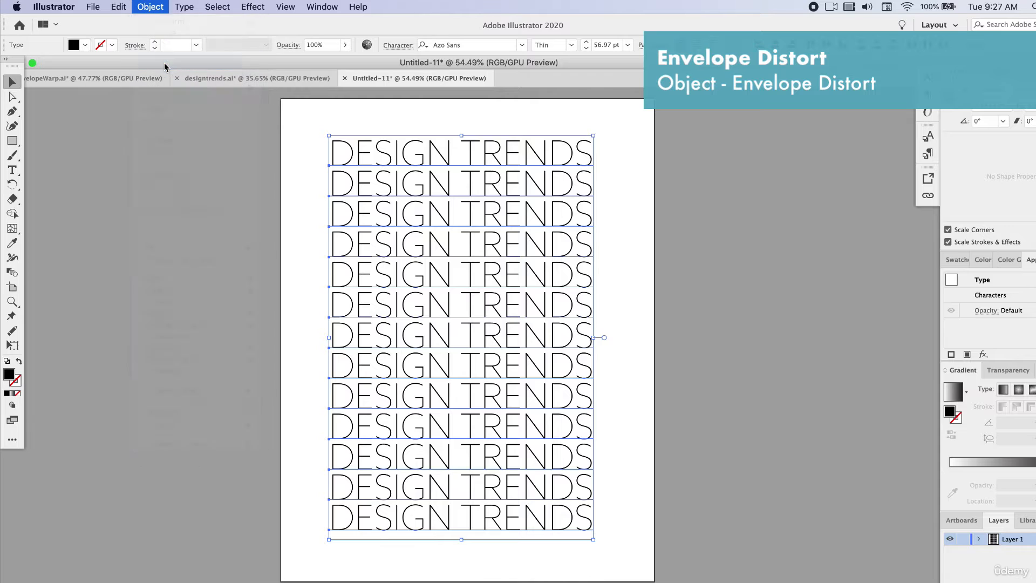
# - Try a vertical Rise envelope warp on the text group, with -41% bend and 5% vertical distortion
pyautogui.click(150, 7)
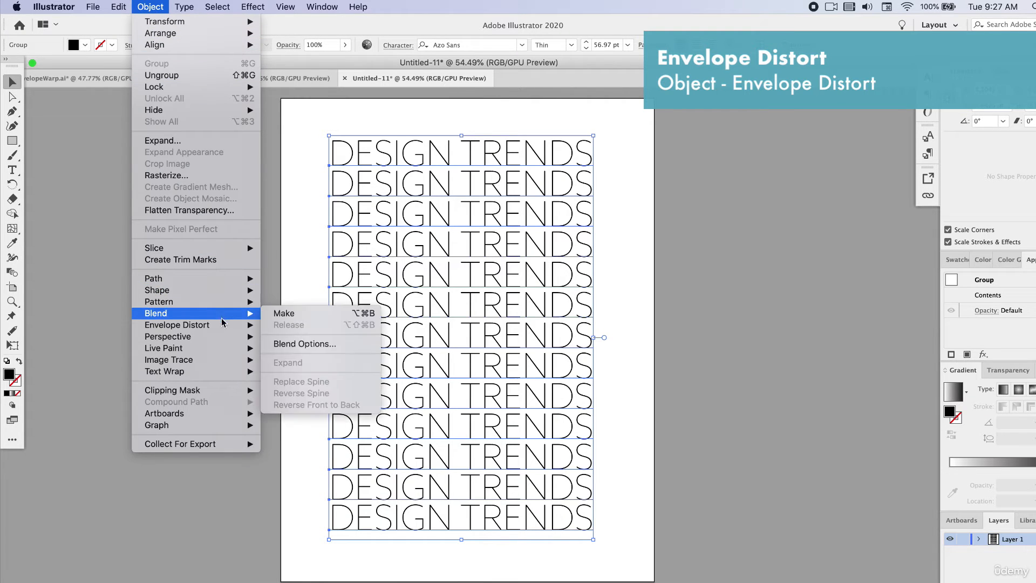
pyautogui.moveTo(221, 325)
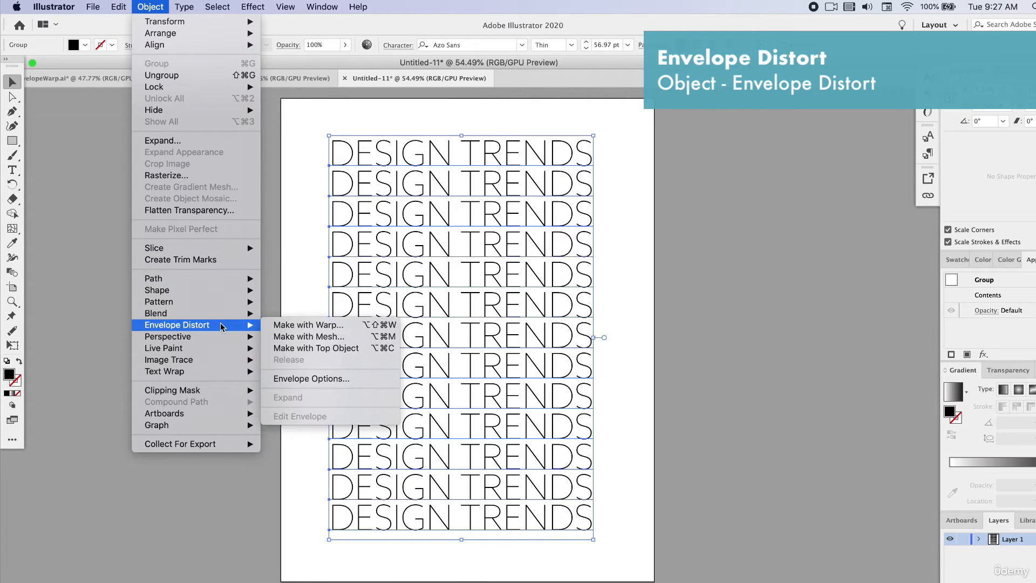
pyautogui.click(312, 327)
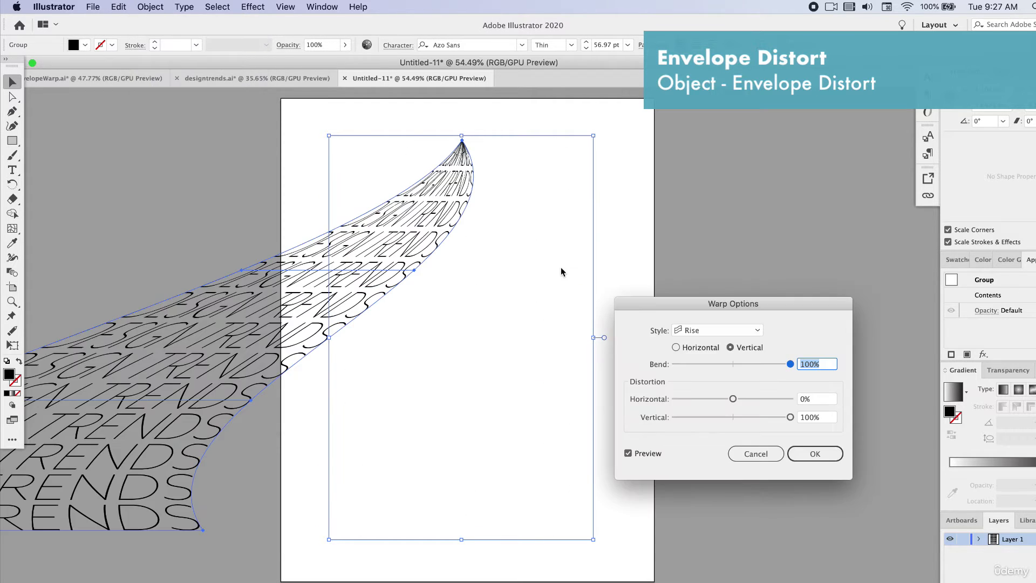
pyautogui.moveTo(678, 306); pyautogui.dragTo(604, 171)
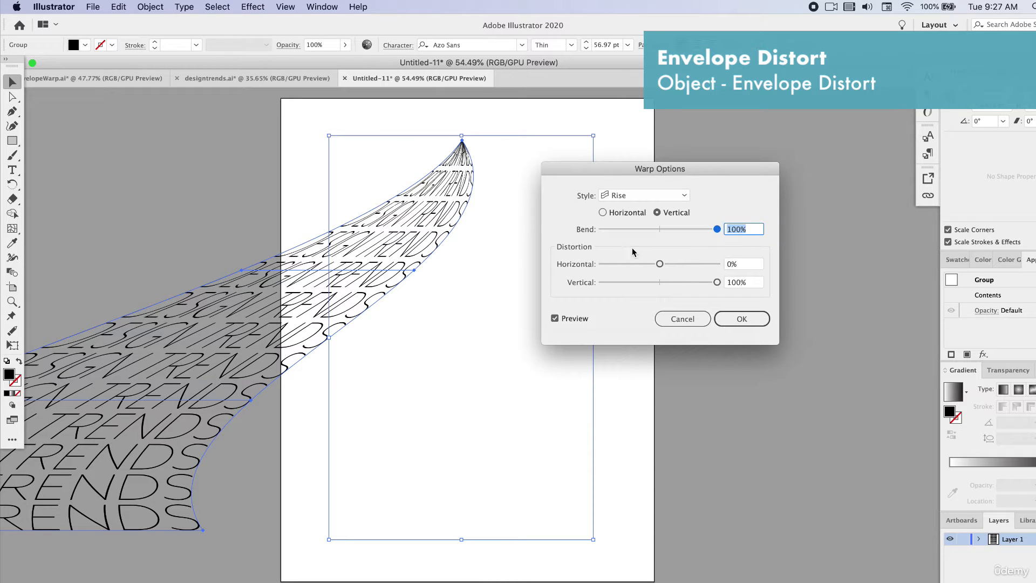
pyautogui.moveTo(676, 231); pyautogui.dragTo(645, 233)
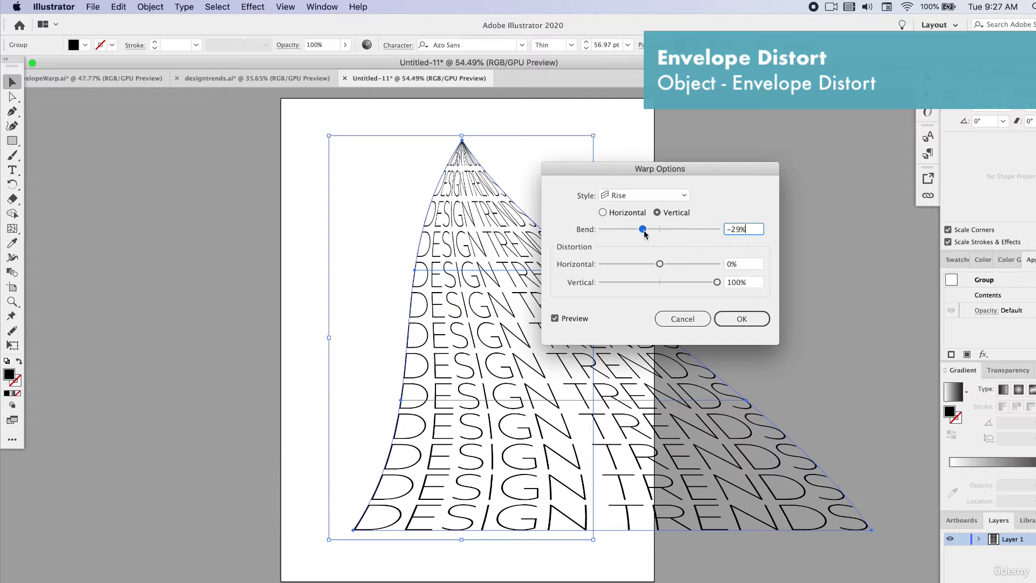
pyautogui.moveTo(674, 282)
pyautogui.mouseDown()
pyautogui.moveTo(657, 280)
pyautogui.moveTo(666, 285)
pyautogui.mouseUp()
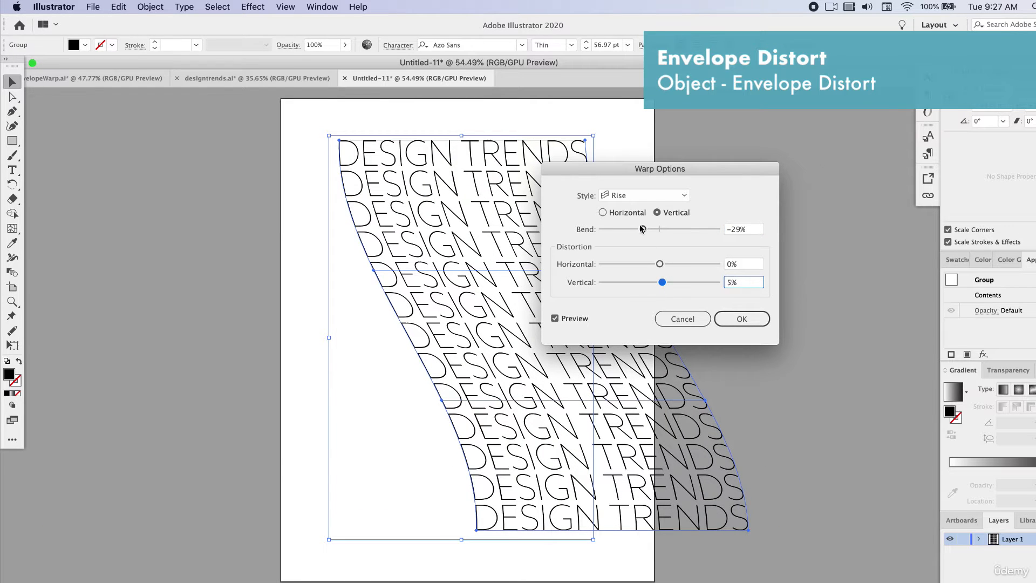
pyautogui.moveTo(619, 171); pyautogui.dragTo(738, 177)
pyautogui.moveTo(758, 236)
pyautogui.mouseDown()
pyautogui.moveTo(741, 233)
pyautogui.moveTo(754, 236)
pyautogui.mouseUp()
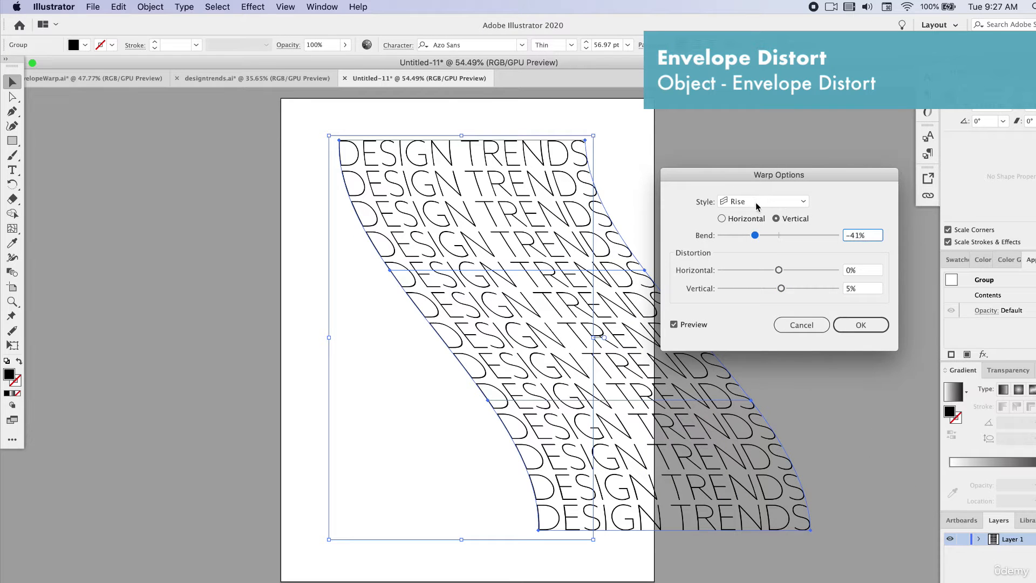
# - Try the FishEye warp style on the text group, with the bend set to 77%
pyautogui.click(777, 201)
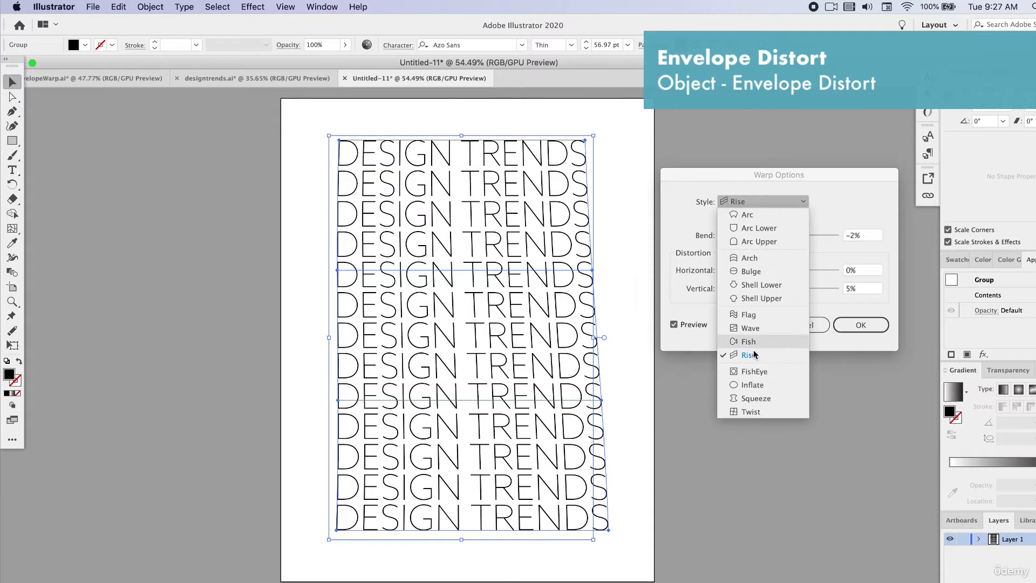
pyautogui.click(759, 374)
pyautogui.click(747, 236)
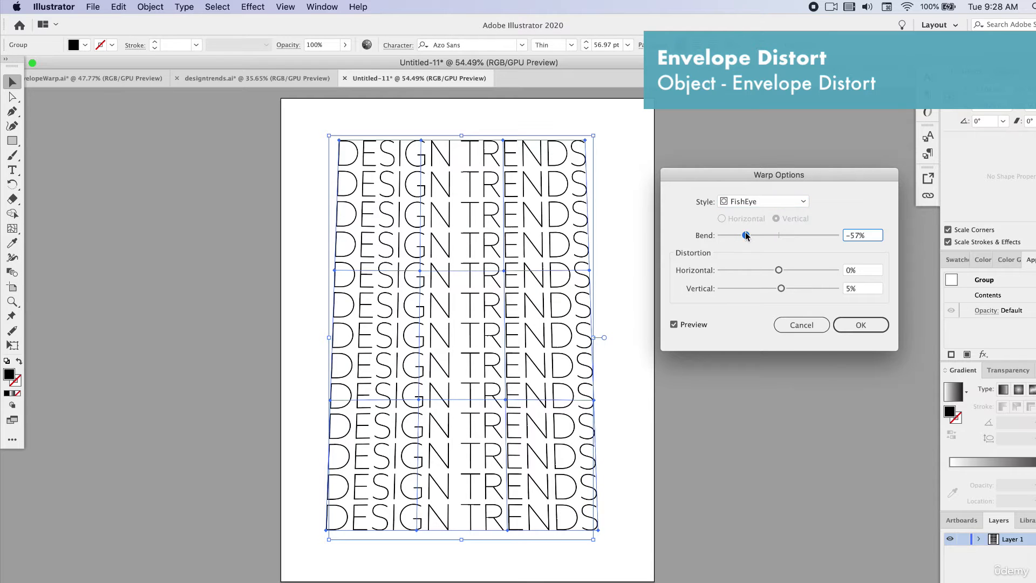
pyautogui.click(823, 237)
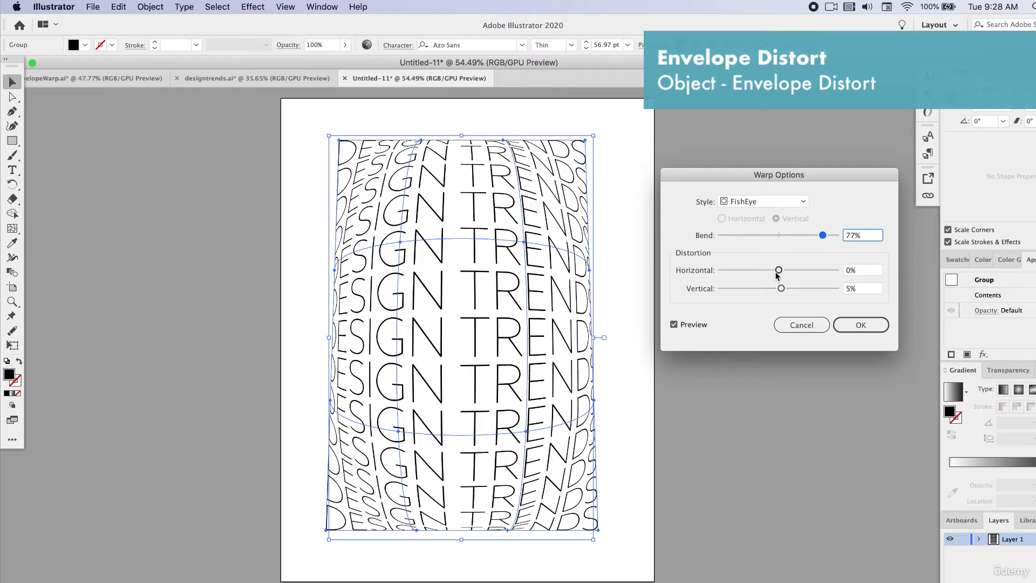
# - Try the Fish warp style and apply the vertical Twist style with 95% bend to the text group
pyautogui.click(768, 203)
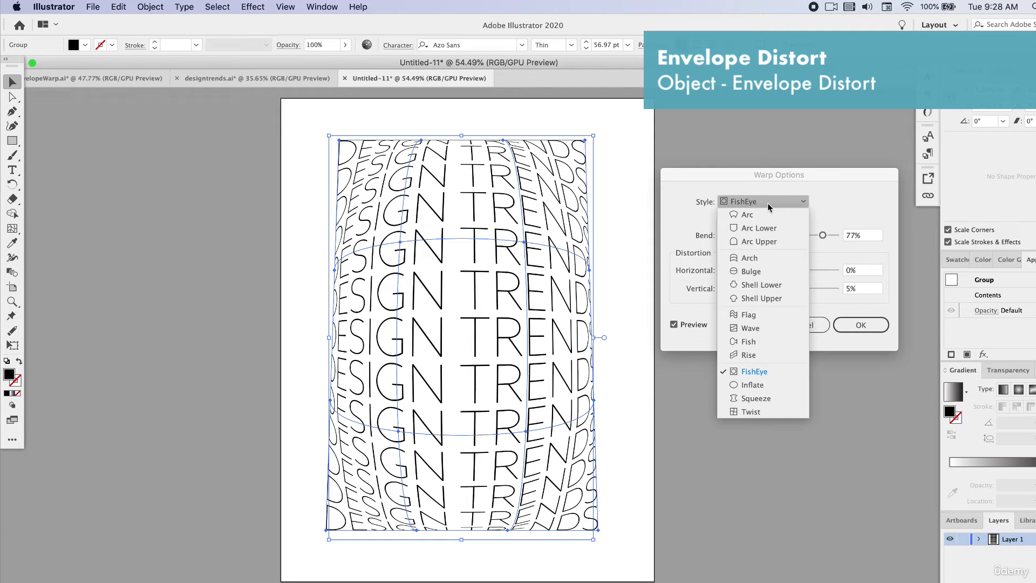
pyautogui.click(750, 342)
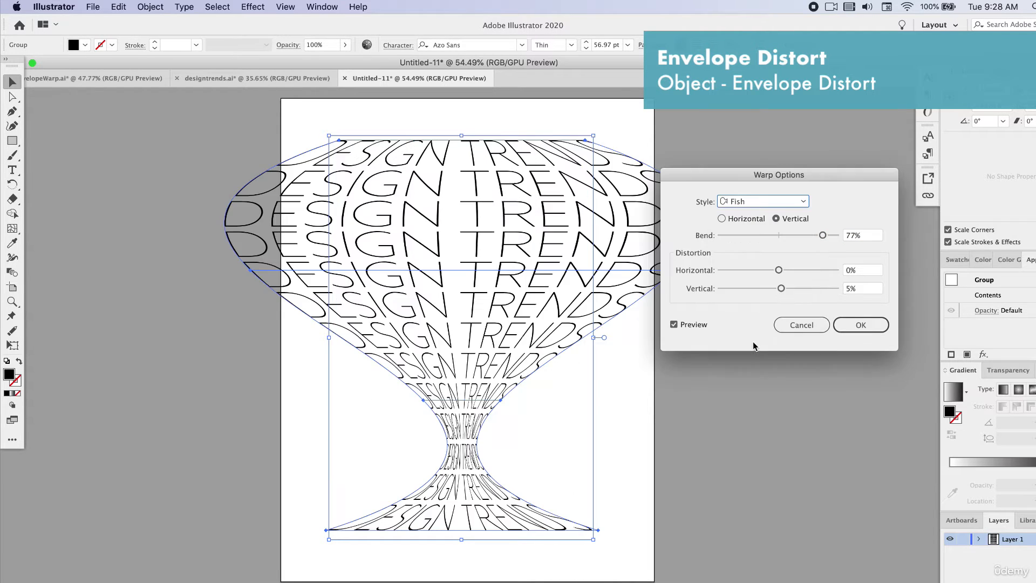
pyautogui.click(795, 235)
pyautogui.moveTo(796, 234); pyautogui.dragTo(778, 235)
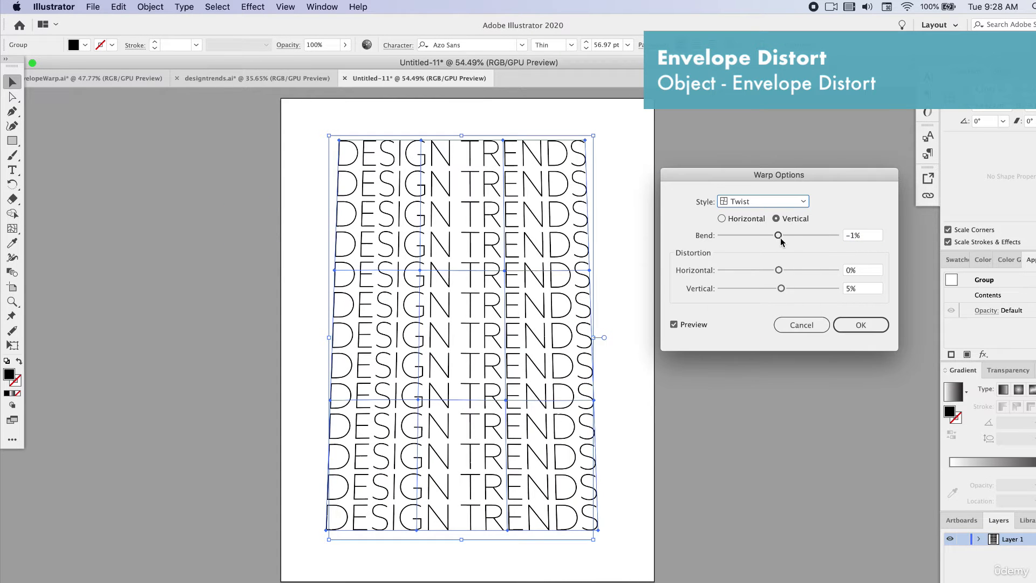
pyautogui.moveTo(780, 241); pyautogui.dragTo(834, 244)
pyautogui.click(860, 324)
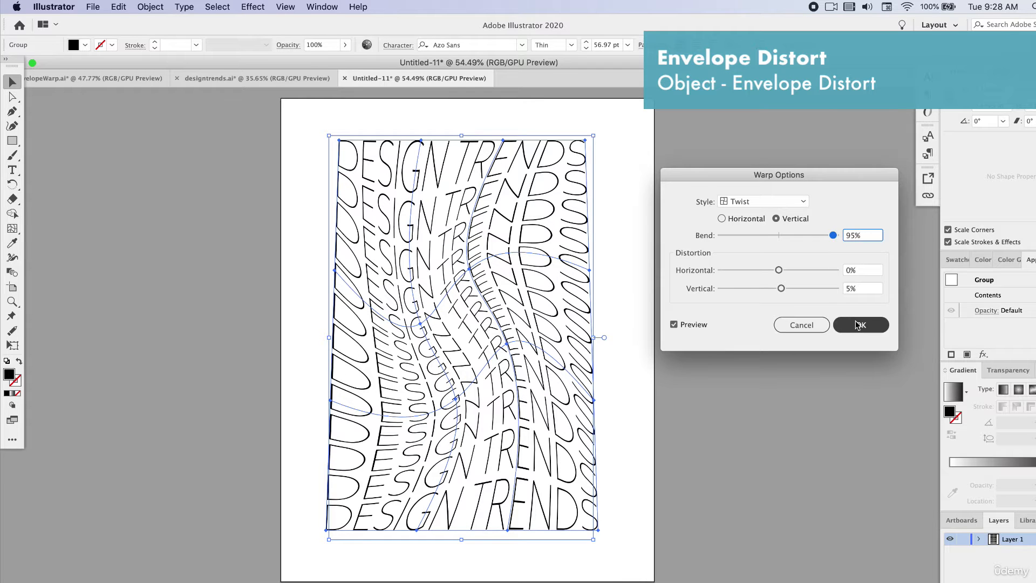
# - Undo the Twist envelope warp on the text group
pyautogui.click(744, 350)
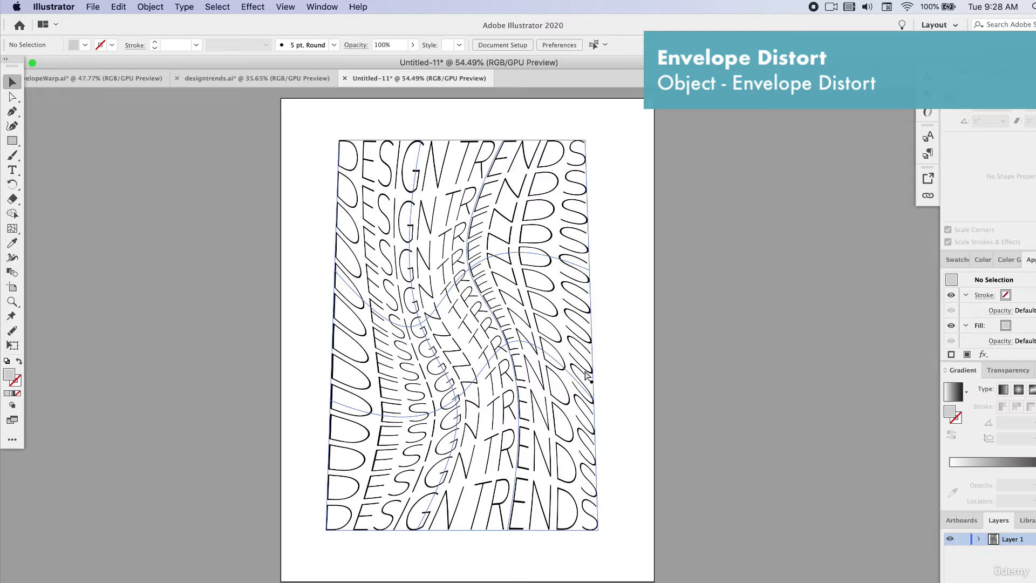
pyautogui.press('super+z')
pyautogui.press('super+z')
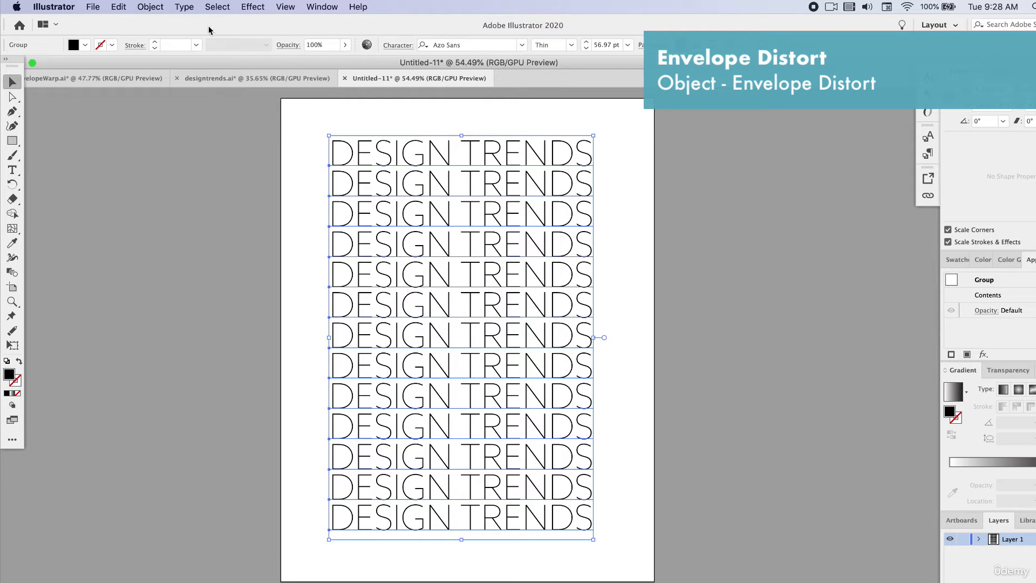
# - Set up an envelope distort mesh with 2 rows and 2 columns on the text group and preview it
pyautogui.click(141, 8)
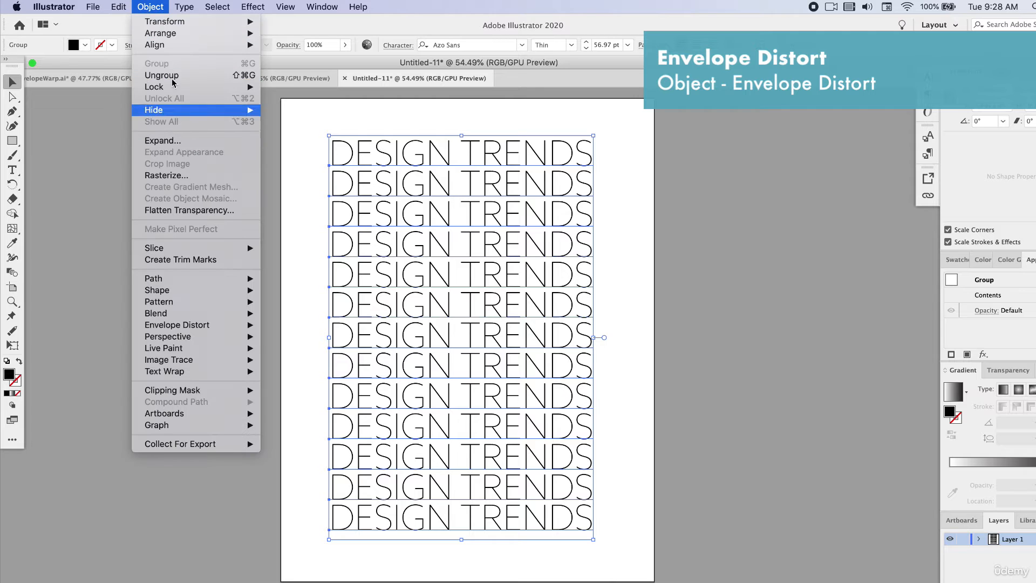
pyautogui.moveTo(231, 325)
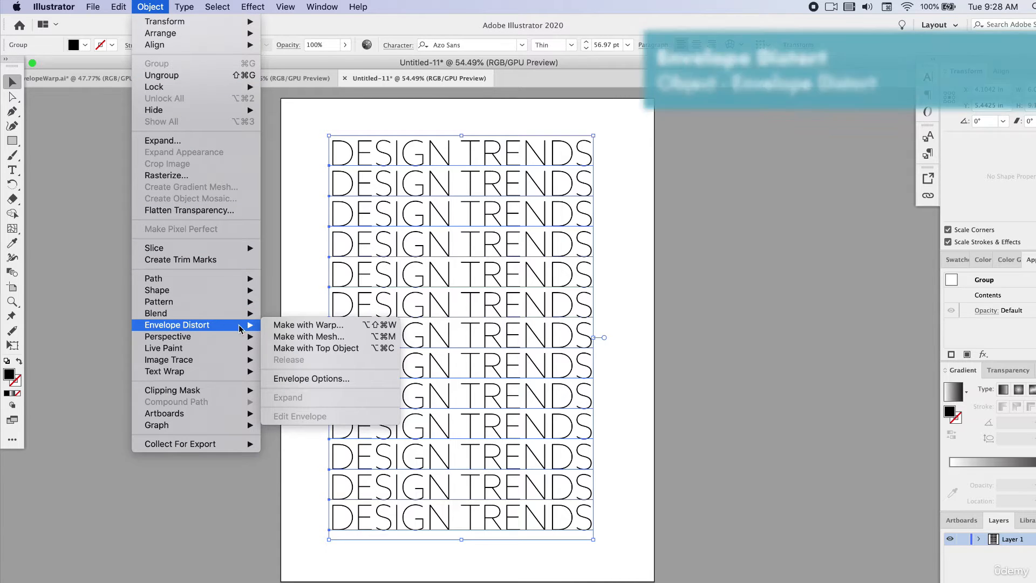
pyautogui.click(323, 339)
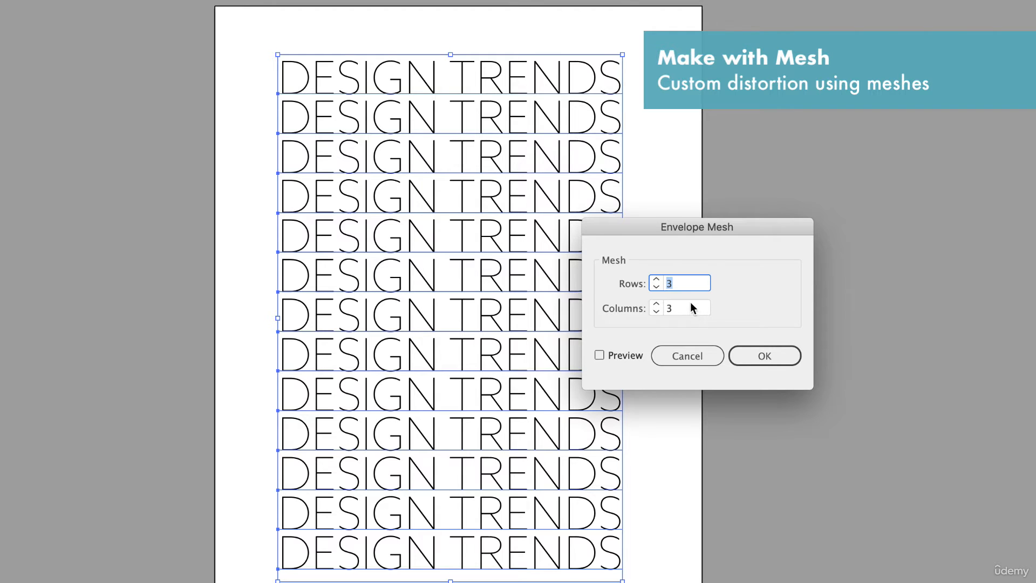
pyautogui.write('2')
pyautogui.press('Tab')
pyautogui.write('2')
pyautogui.click(598, 355)
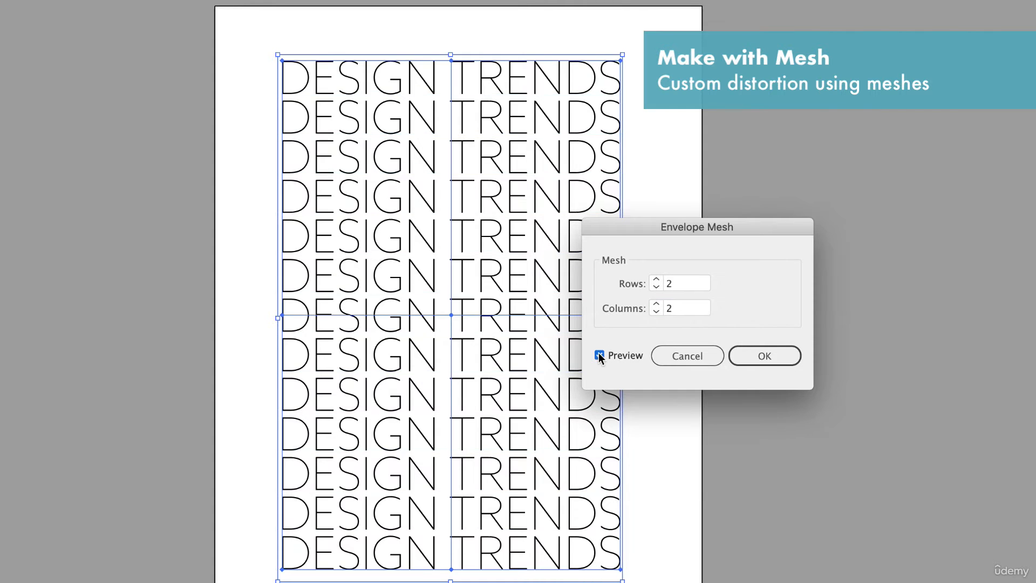
pyautogui.moveTo(619, 226); pyautogui.dragTo(744, 224)
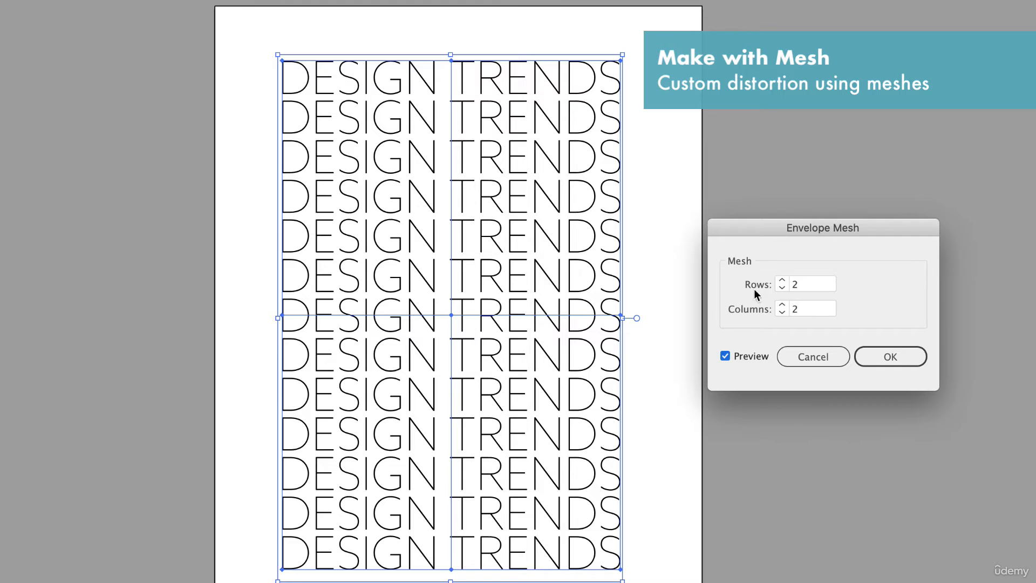
# - Try 3 rows and 3 columns for the mesh, return both to 2, and apply the envelope mesh
pyautogui.click(782, 280)
pyautogui.click(784, 305)
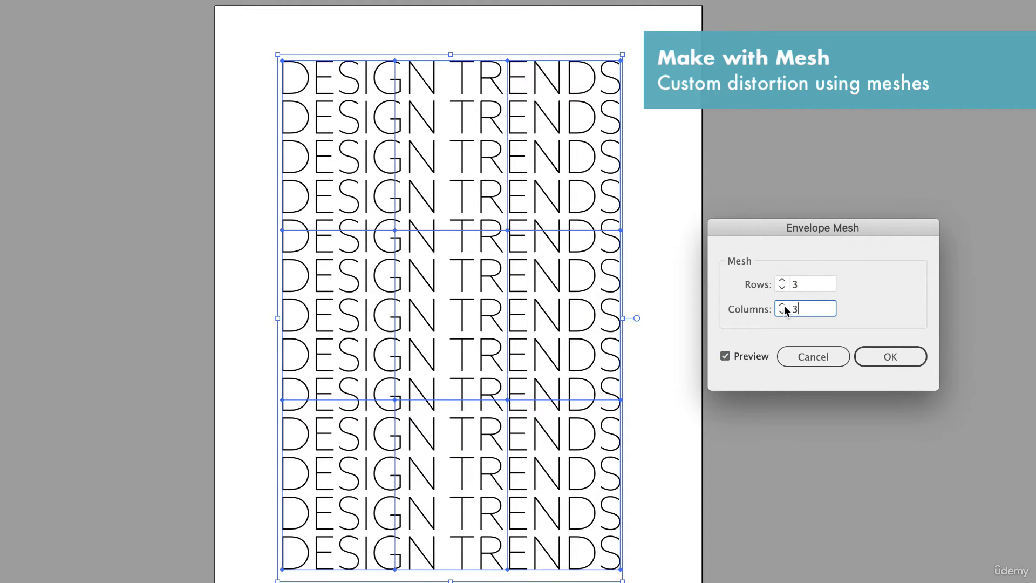
pyautogui.click(781, 313)
pyautogui.click(781, 287)
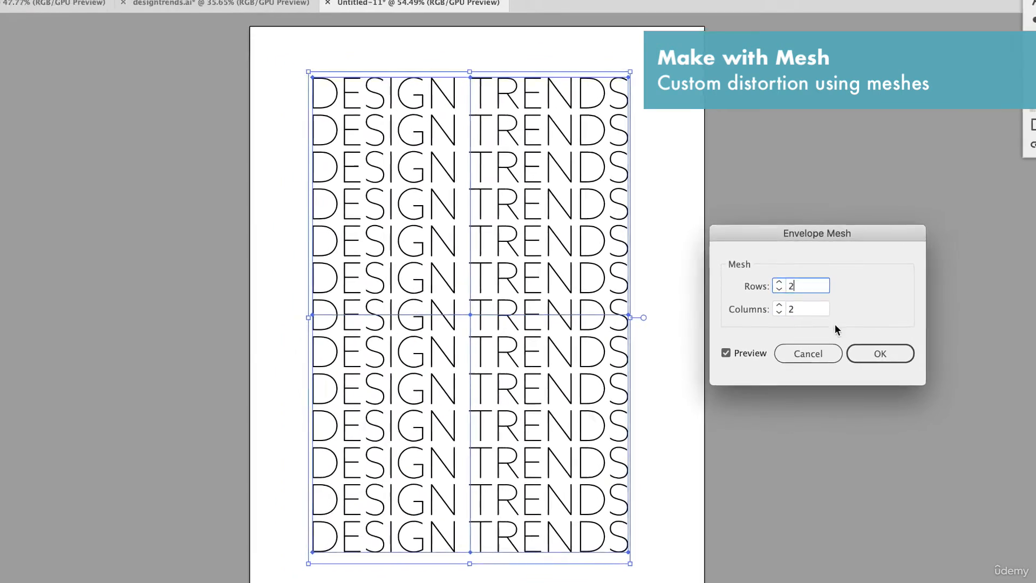
pyautogui.click(880, 353)
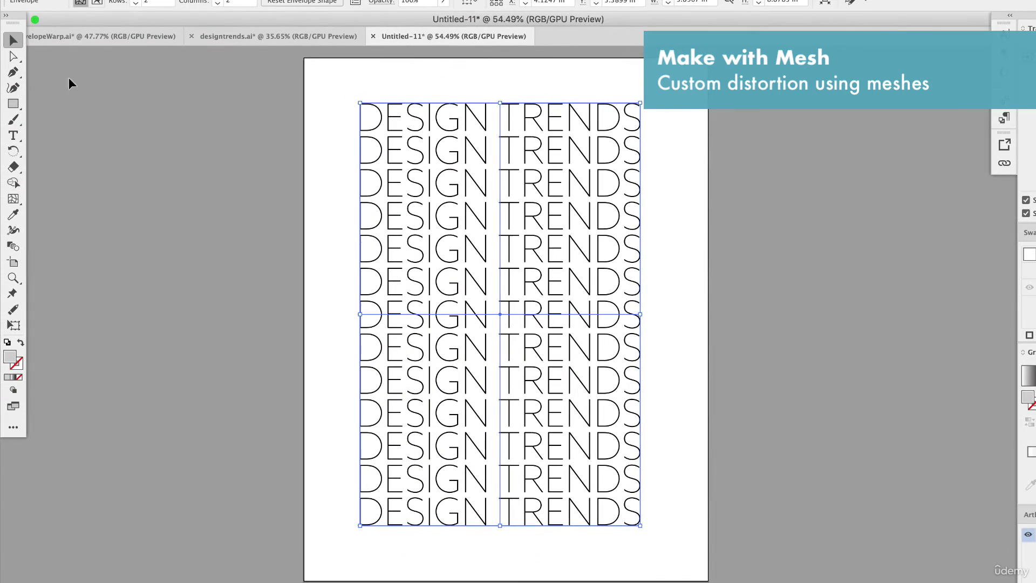
# - Distort the text by moving the envelope's central mesh point up and right to about X 5.45 in, Y 3.21 in
pyautogui.click(15, 56)
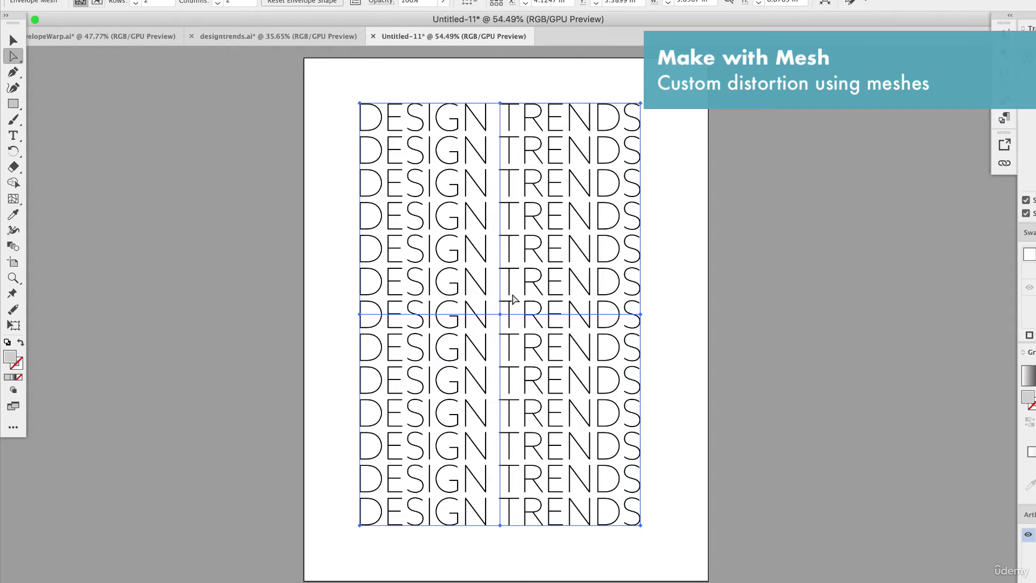
pyautogui.click(500, 314)
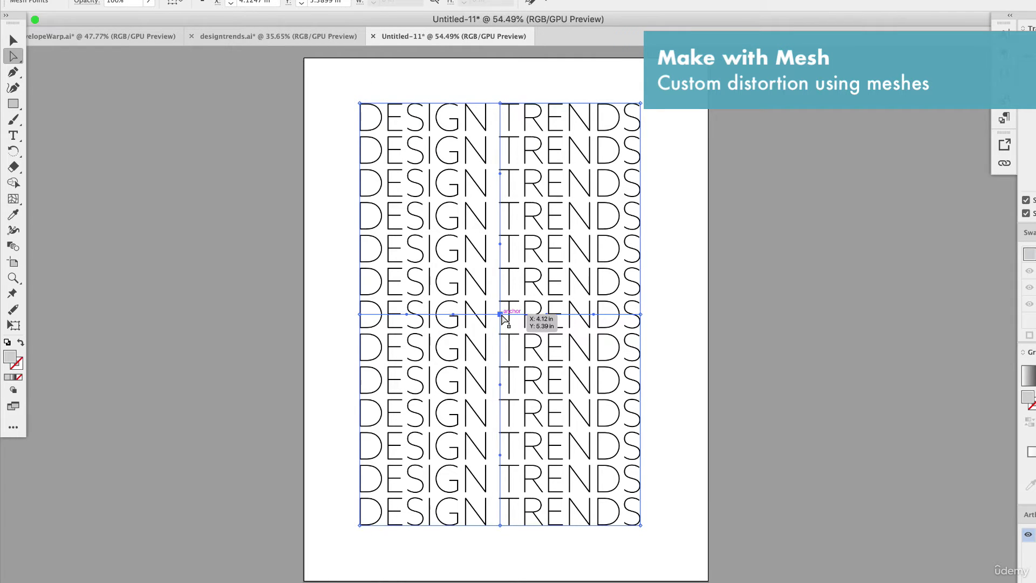
pyautogui.scroll(3, 501, 315)
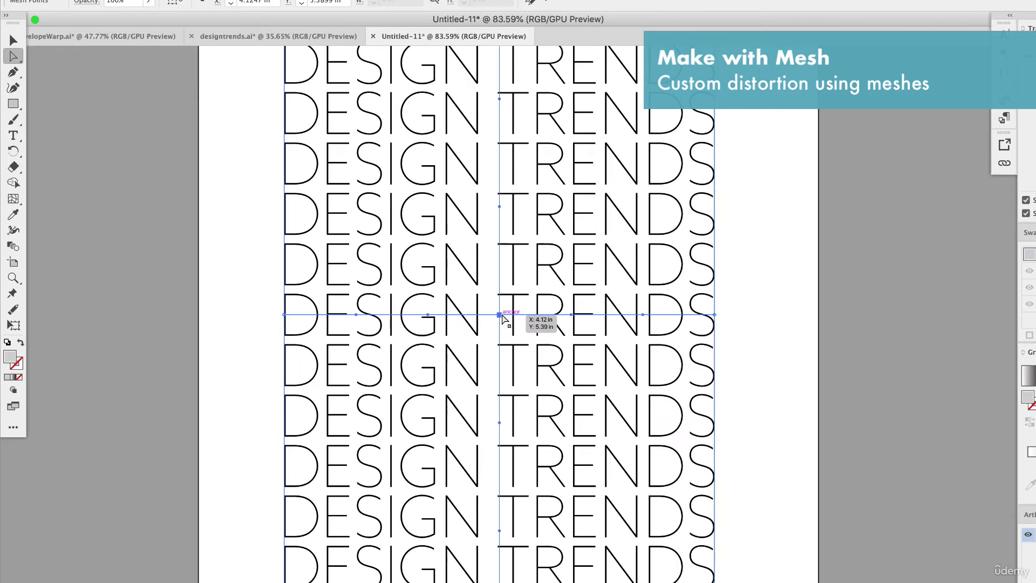
pyautogui.moveTo(500, 315); pyautogui.dragTo(596, 155)
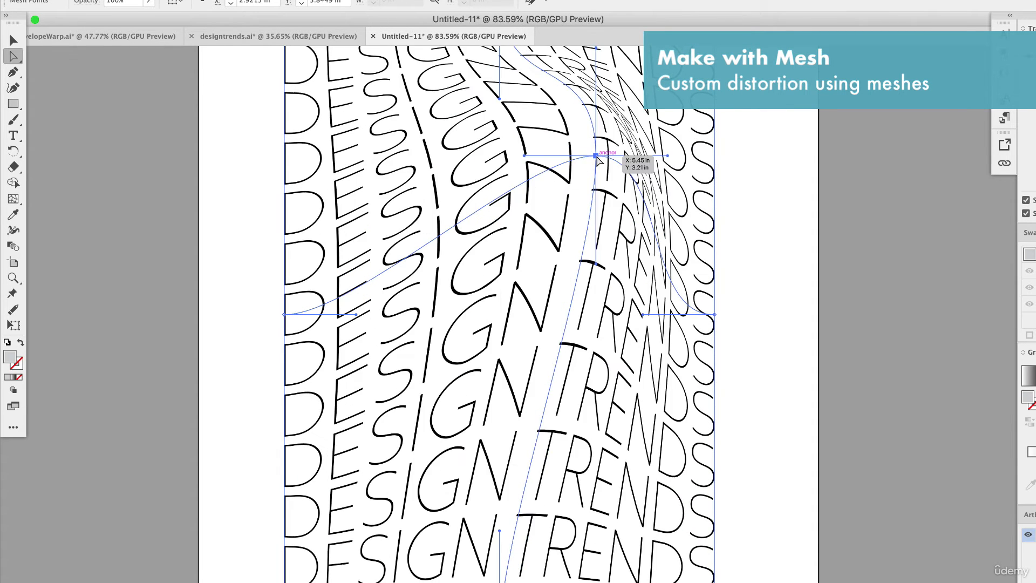
pyautogui.scroll(2, 660, 232)
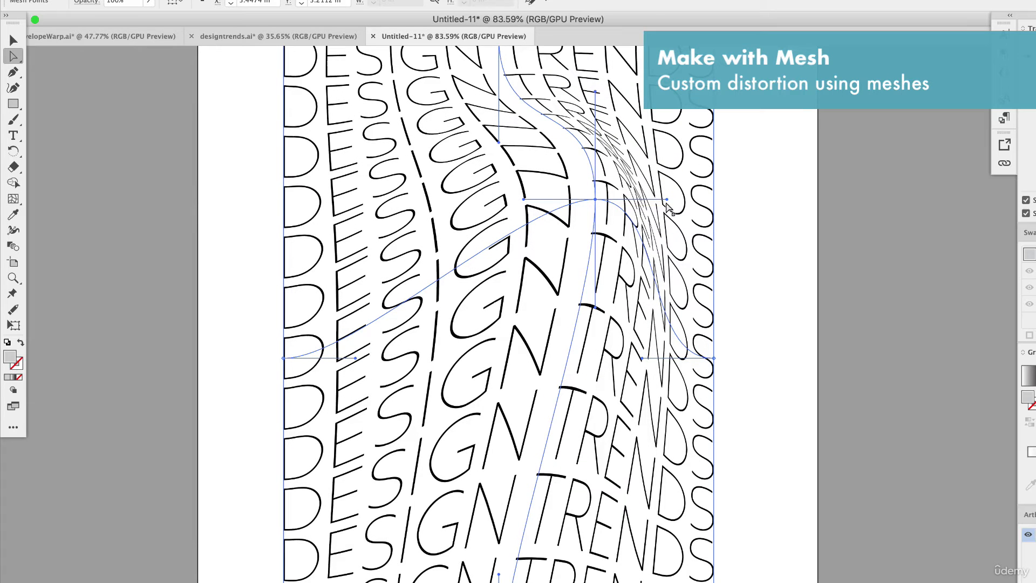
# - Try swinging the central mesh point's right-hand direction handle downward to twist the text, undo it, and deselect the artwork
pyautogui.moveTo(667, 205); pyautogui.dragTo(593, 292)
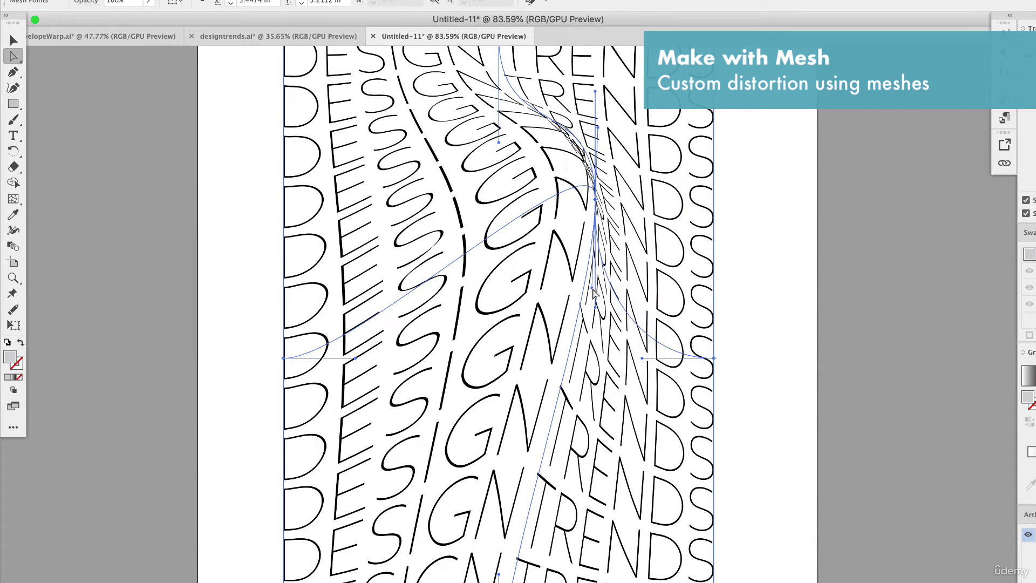
pyautogui.press('super+z')
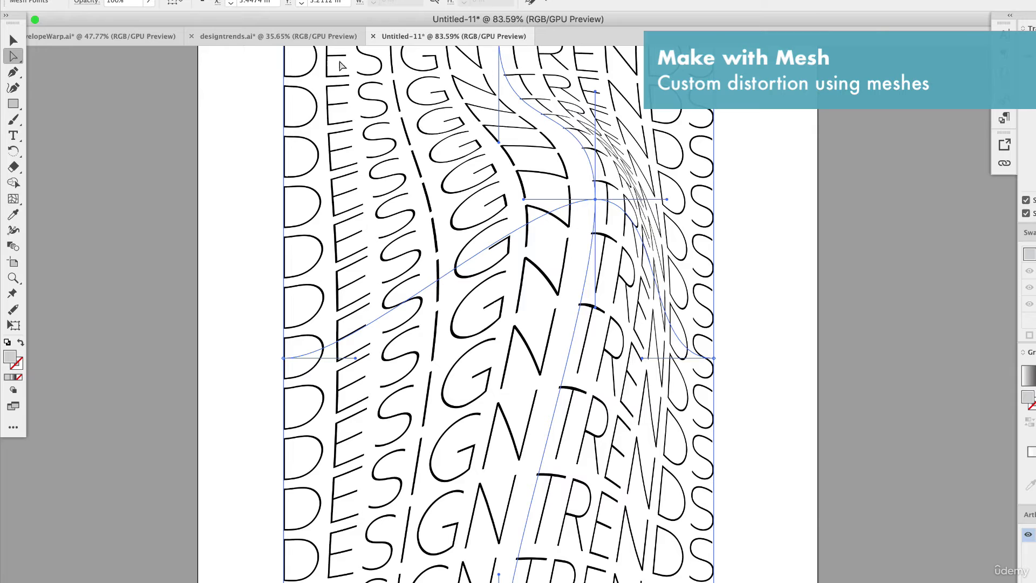
pyautogui.click(11, 38)
pyautogui.click(147, 115)
pyautogui.press('super+0')
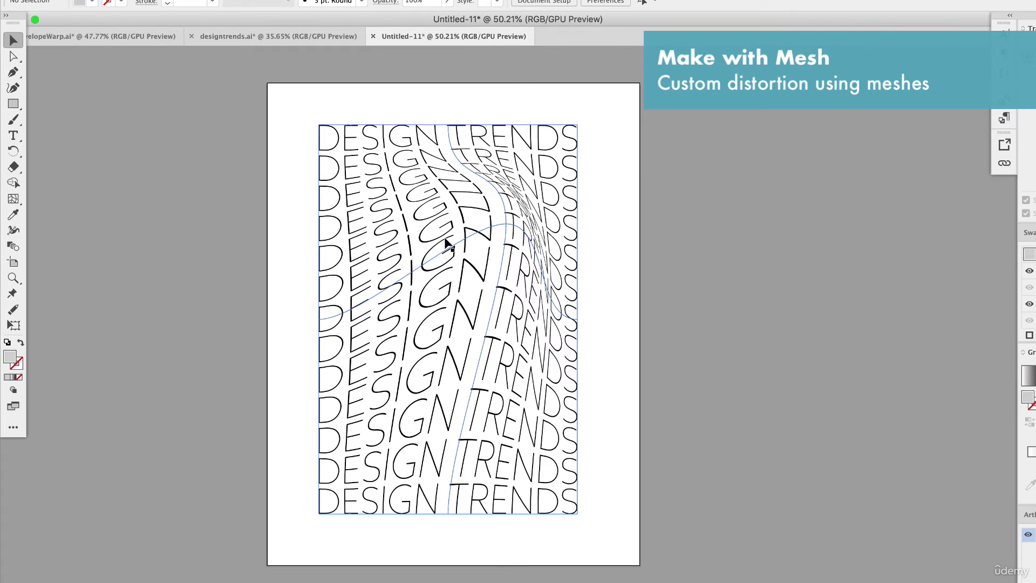
# - Open the envelope's text contents for editing and change the Azo Sans weight to Black
pyautogui.click(462, 237)
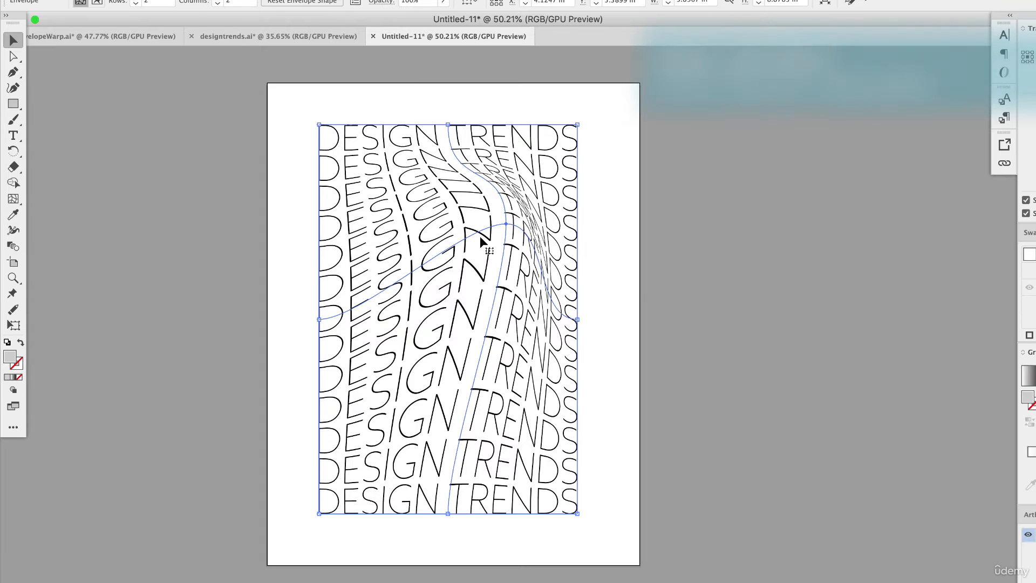
pyautogui.doubleClick(483, 238)
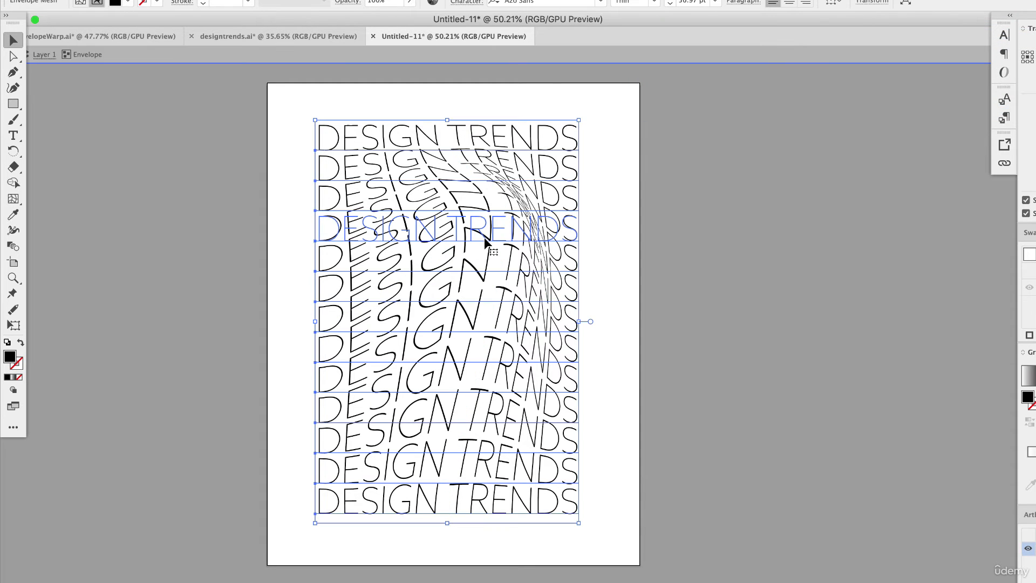
pyautogui.doubleClick(630, 254)
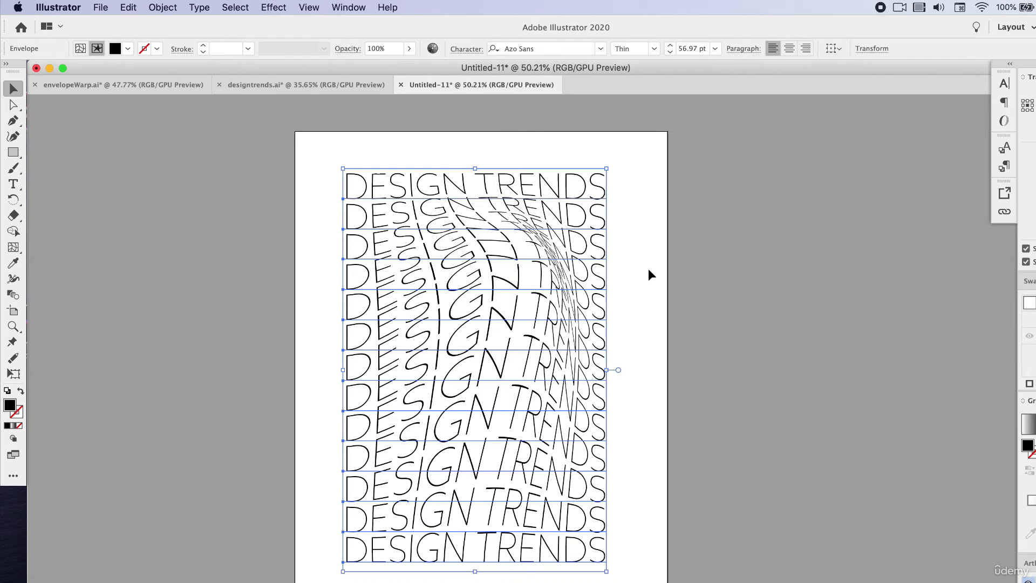
pyautogui.click(653, 48)
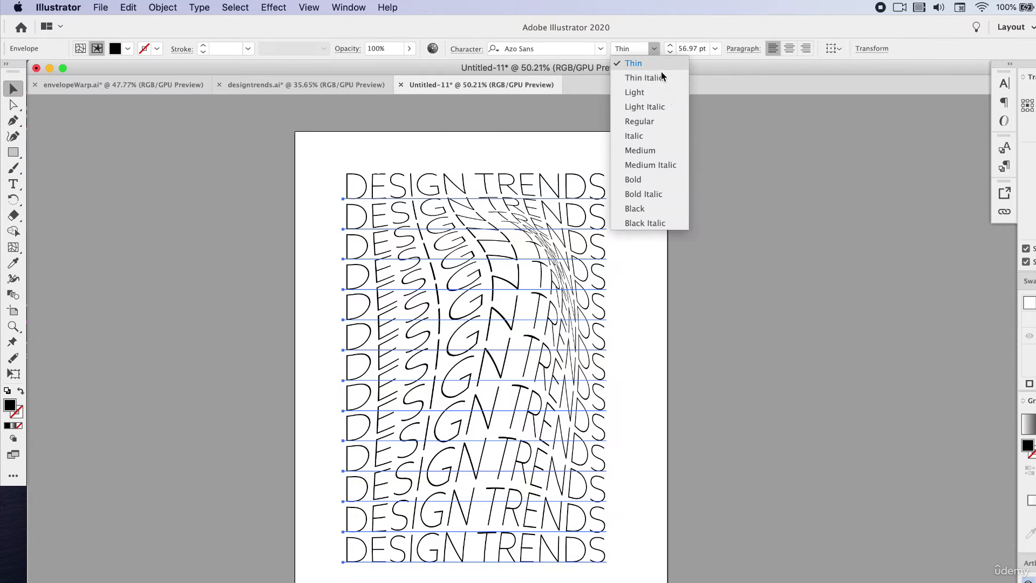
pyautogui.click(649, 208)
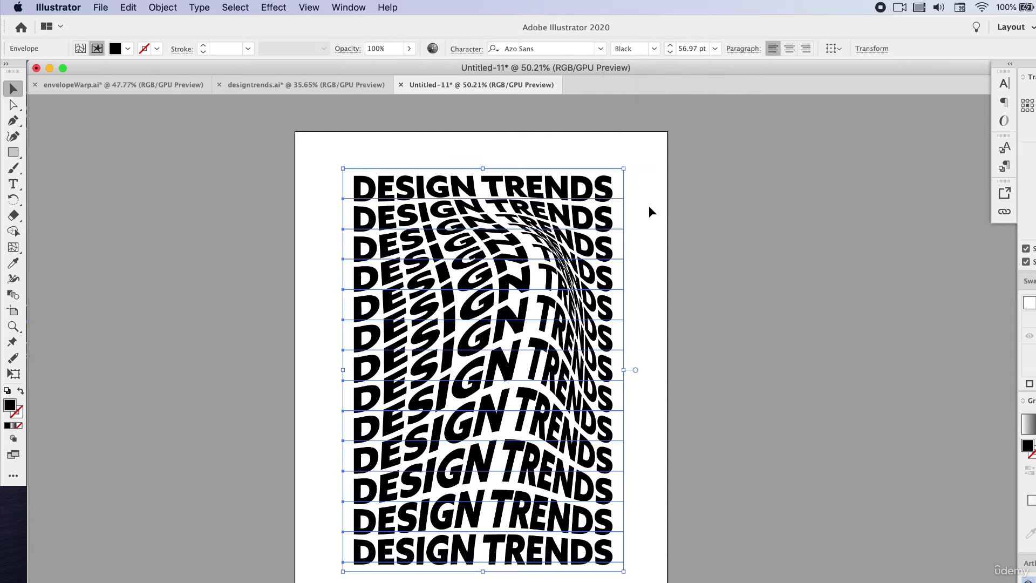
pyautogui.click(724, 377)
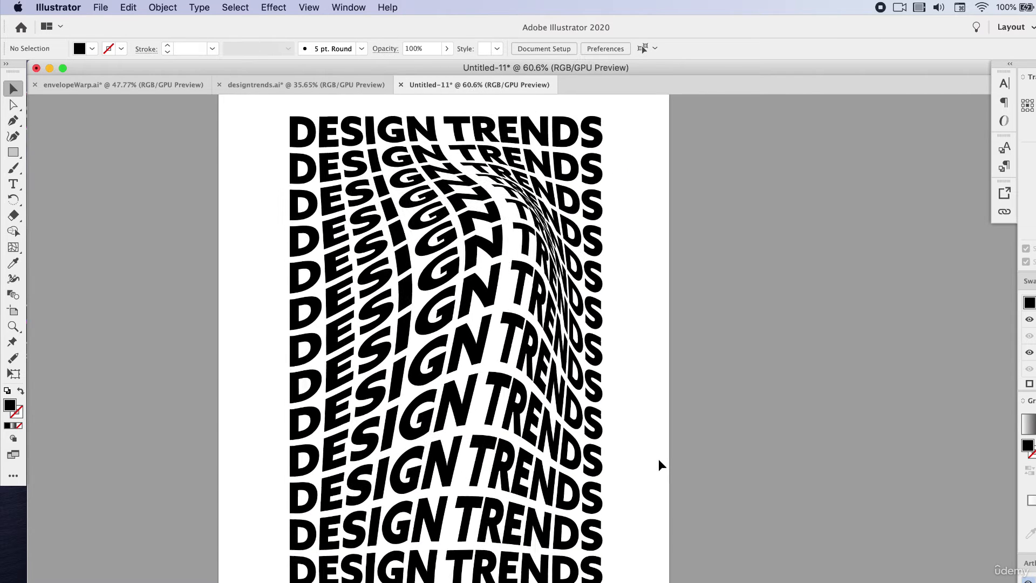
pyautogui.scroll(3, 658, 458)
pyautogui.press('super+minus')
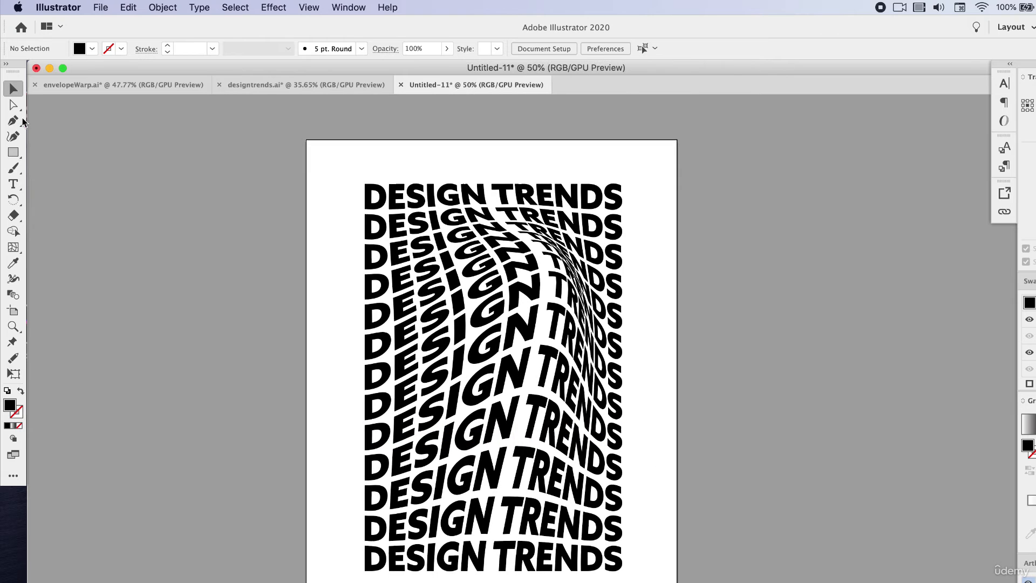
# - Draw a black 8.5 × 11 in rectangle covering the artboard and send it behind the text
pyautogui.click(13, 152)
pyautogui.moveTo(308, 139); pyautogui.dragTo(677, 582)
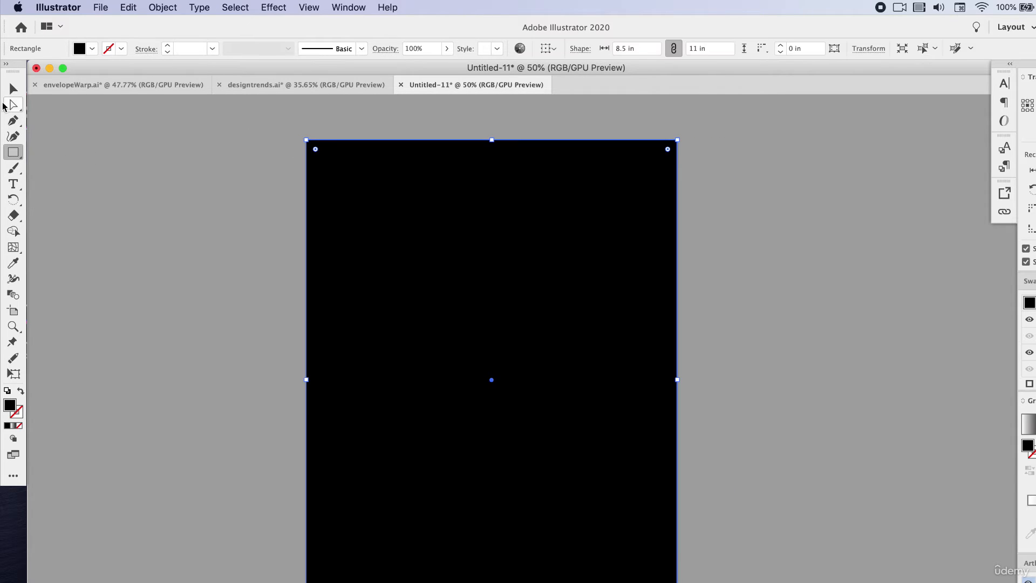
pyautogui.click(13, 88)
pyautogui.rightClick(457, 223)
pyautogui.moveTo(562, 426)
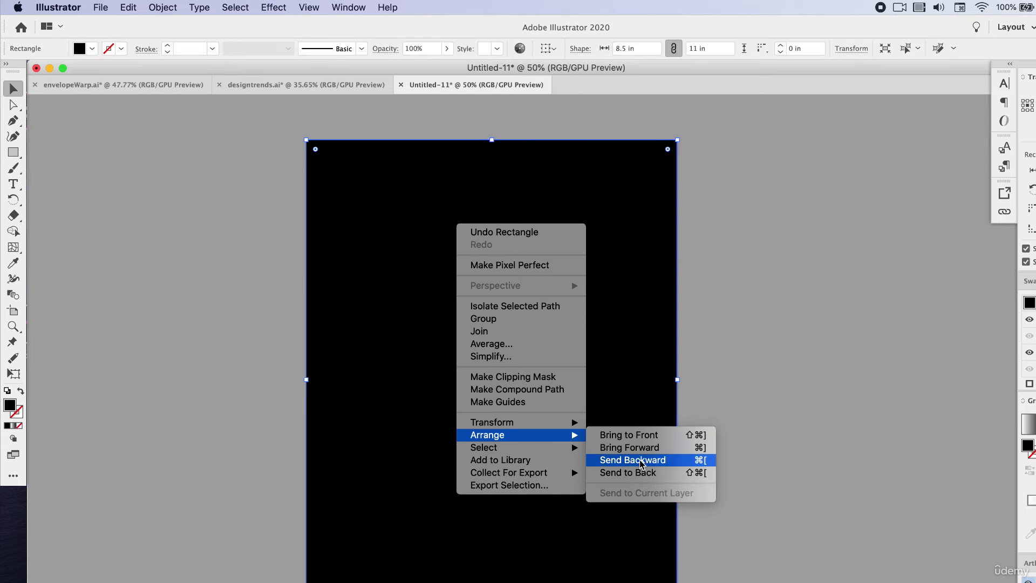
pyautogui.click(661, 474)
# - Recolor the DESIGN TRENDS text inside the envelope to white and deselect it
pyautogui.click(580, 316)
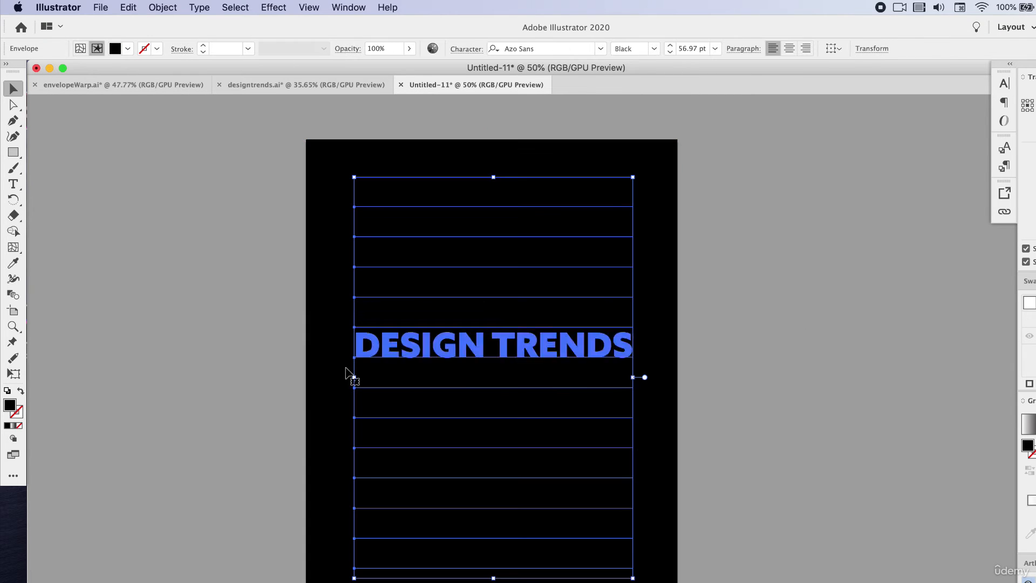
pyautogui.doubleClick(10, 404)
pyautogui.moveTo(623, 404); pyautogui.dragTo(588, 378)
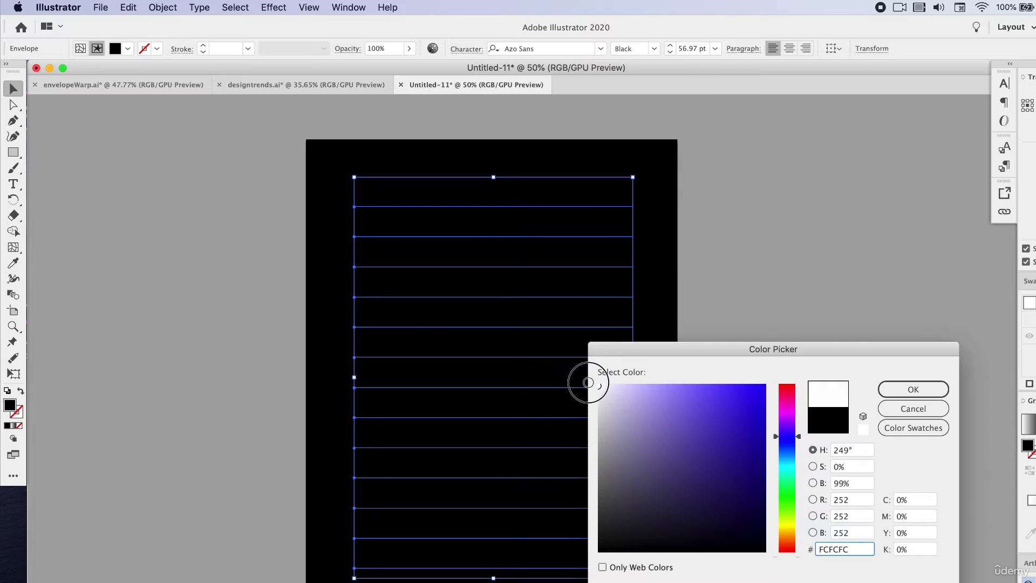
pyautogui.click(913, 389)
pyautogui.click(825, 278)
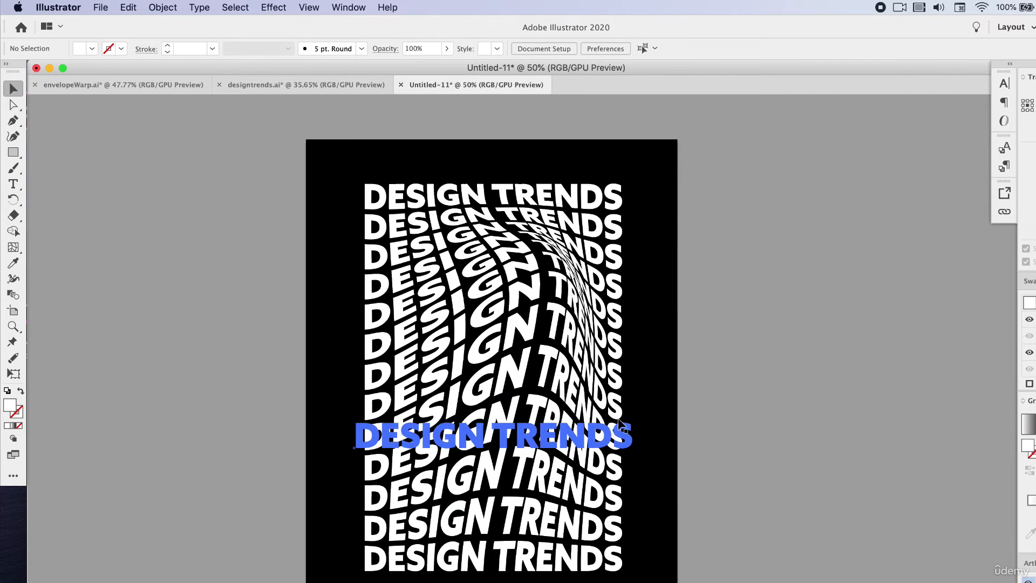
# - Select the distorted text and switch Envelope Distort from editing its contents back to editing the envelope
pyautogui.scroll(2, 610, 392)
pyautogui.click(576, 388)
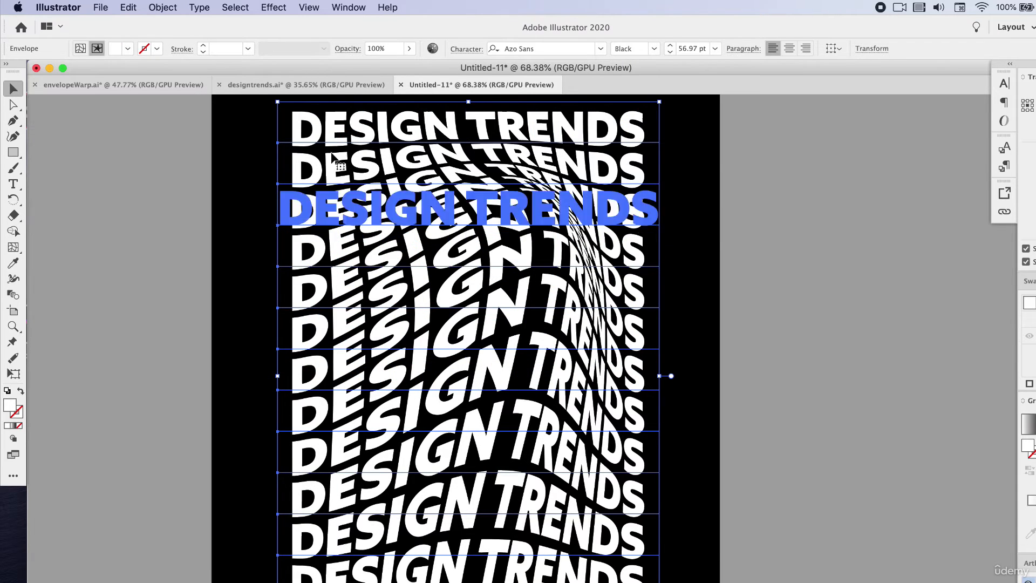
pyautogui.click(157, 6)
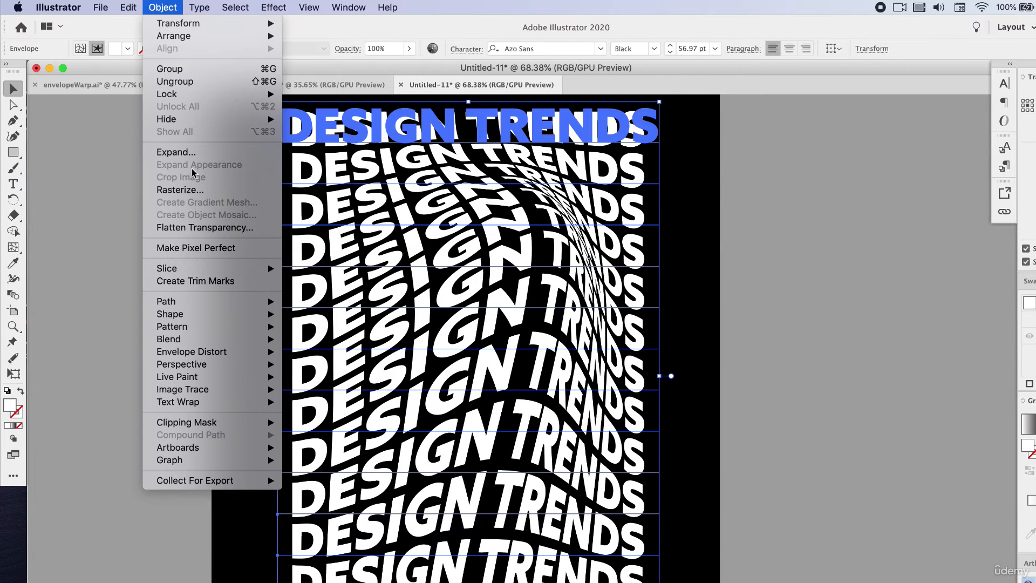
pyautogui.moveTo(254, 359)
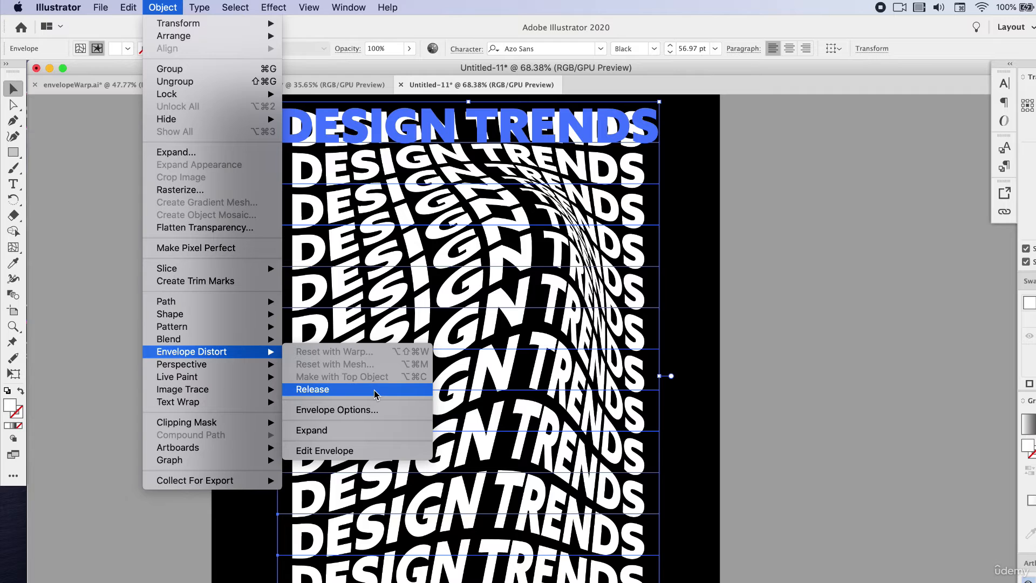
pyautogui.click(351, 453)
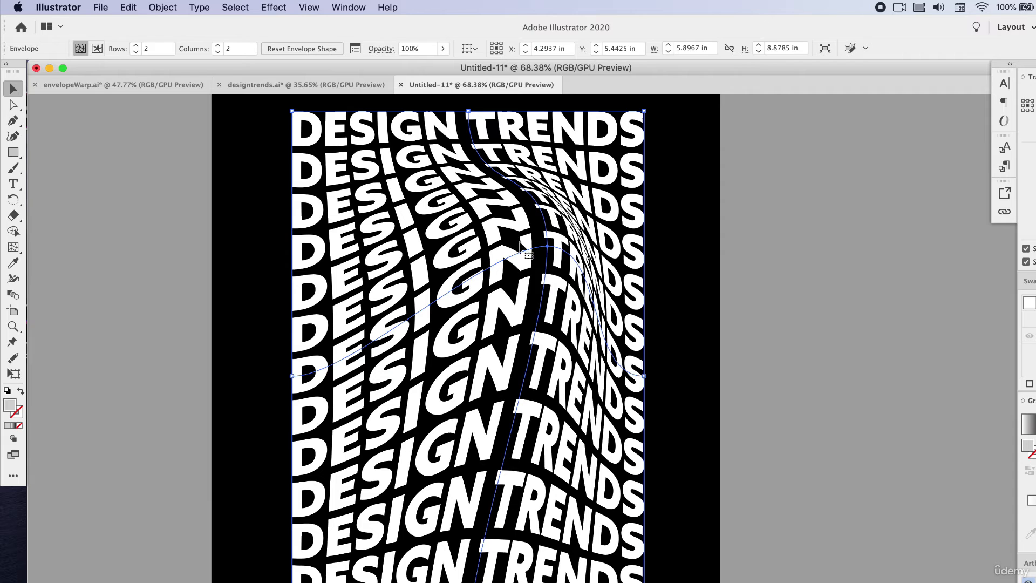
# - Move the left-edge middle mesh point to about X 2.49 in, Y 4.94 in, raise the central point's left handle, and undo the last corner move
pyautogui.press('a')
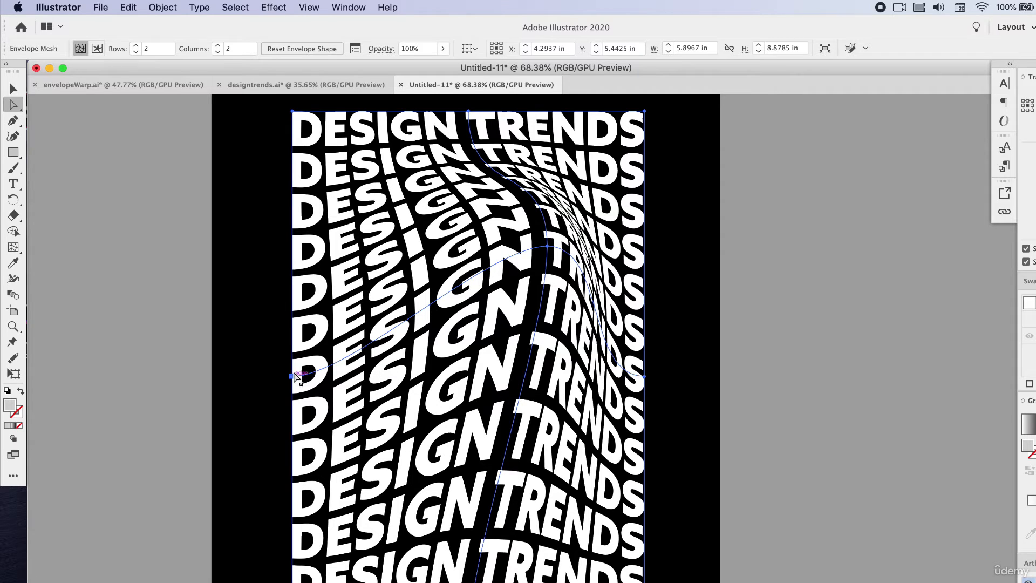
pyautogui.moveTo(292, 376); pyautogui.dragTo(360, 346)
pyautogui.click(547, 246)
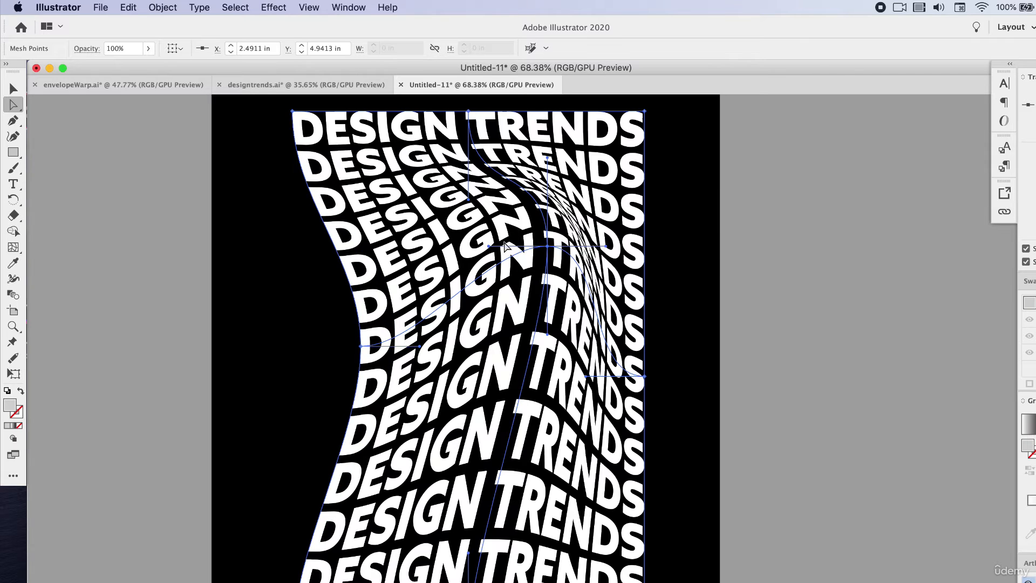
pyautogui.moveTo(488, 246); pyautogui.dragTo(510, 187)
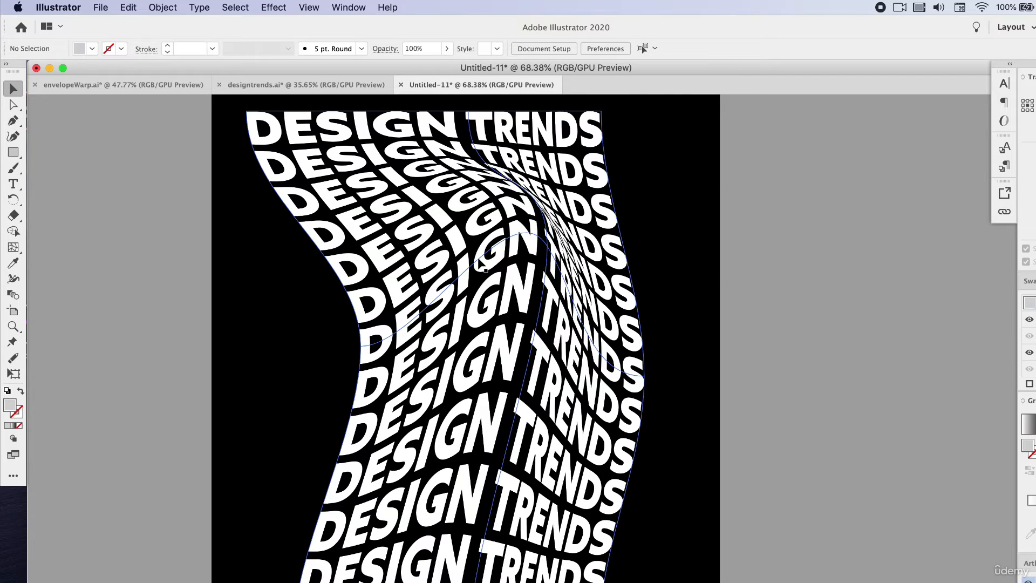
pyautogui.press('super+z')
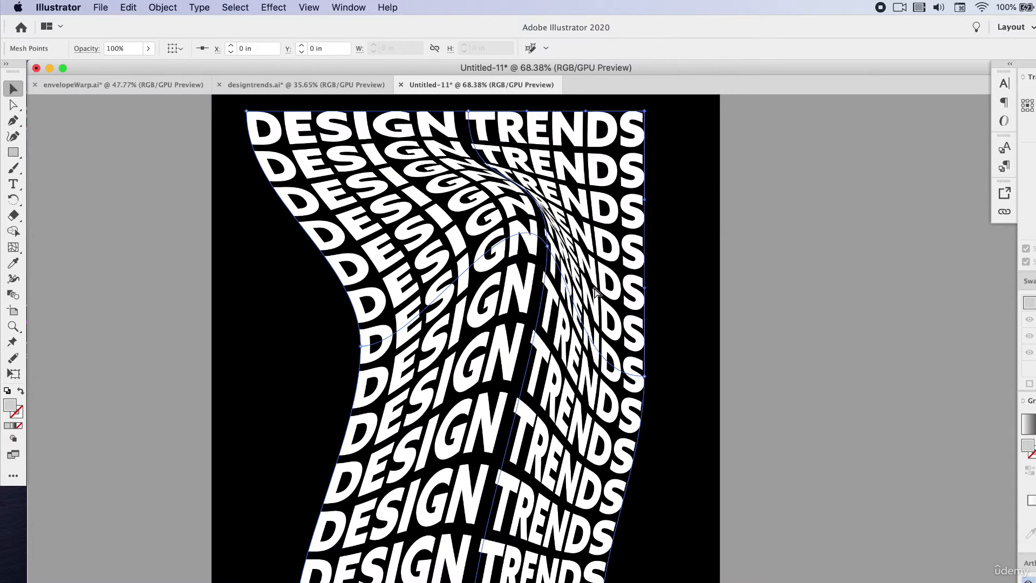
# - Release the envelope distortion from the text and delete the leftover gray mesh shape
pyautogui.click(171, 6)
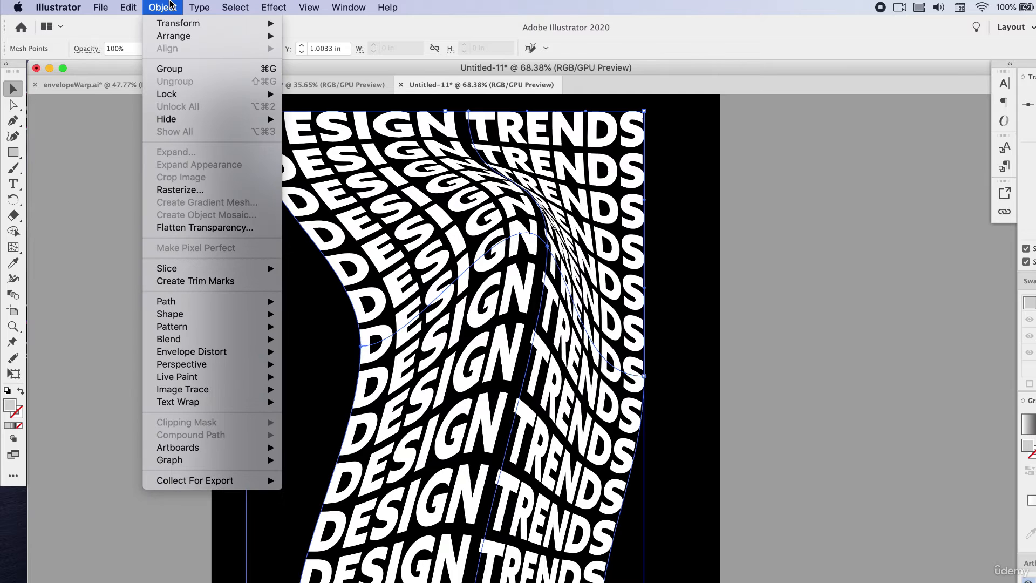
pyautogui.moveTo(233, 351)
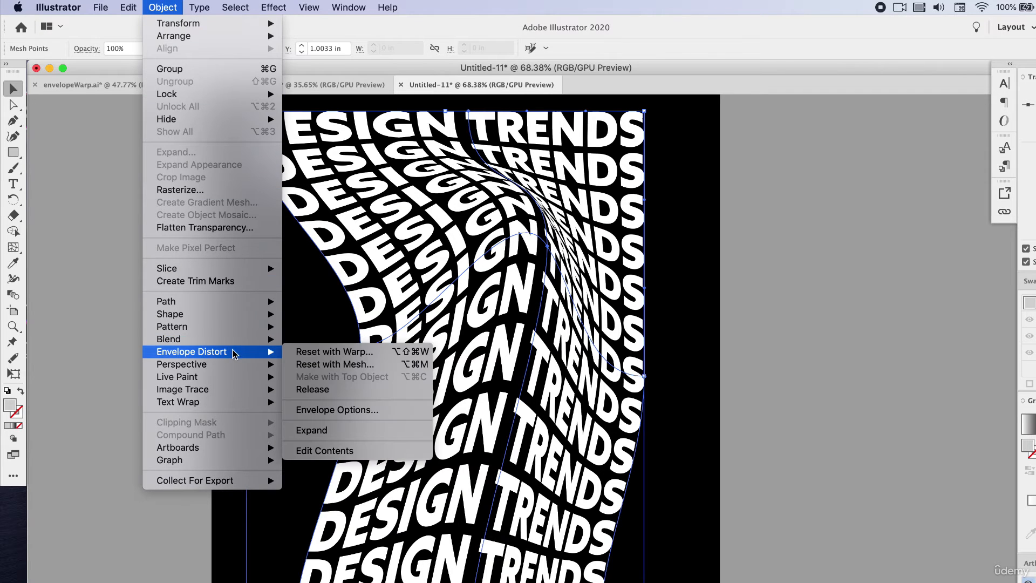
pyautogui.click(375, 390)
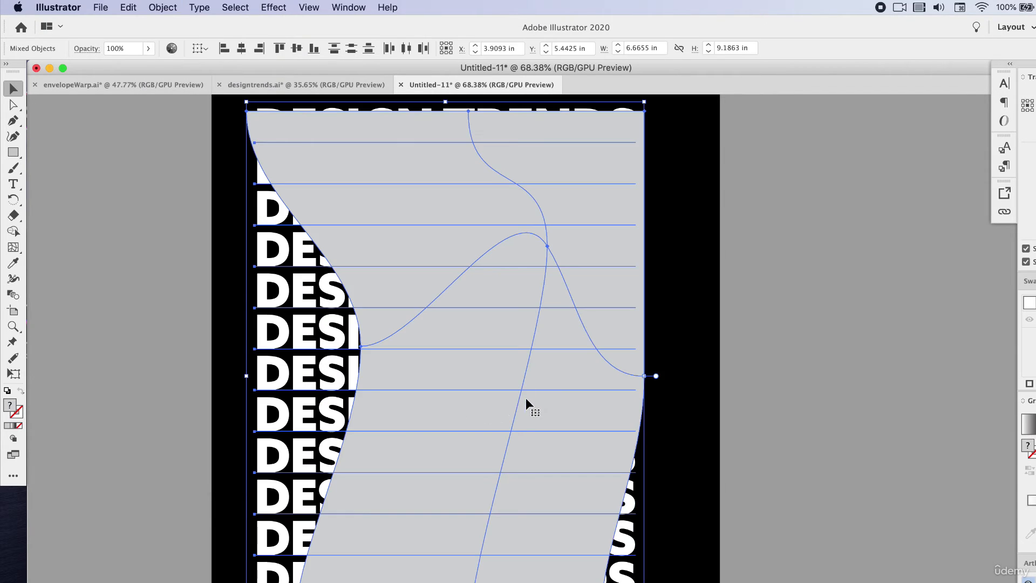
pyautogui.click(762, 312)
pyautogui.click(583, 296)
pyautogui.press('Delete')
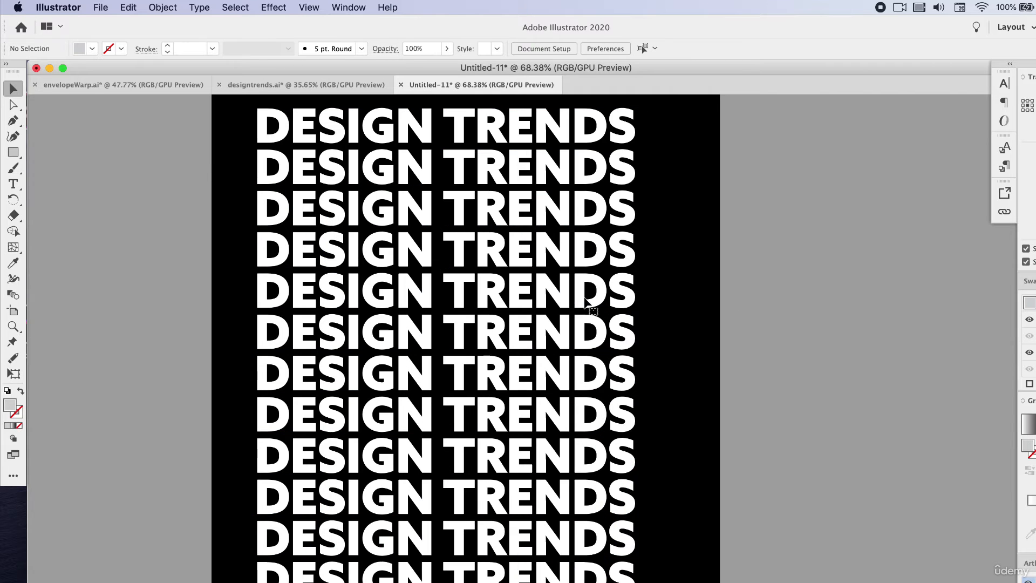
# - Center the undistorted text group on the black background and scale it down to a 51.35 pt font size
pyautogui.click(561, 296)
pyautogui.moveTo(533, 300); pyautogui.dragTo(551, 300)
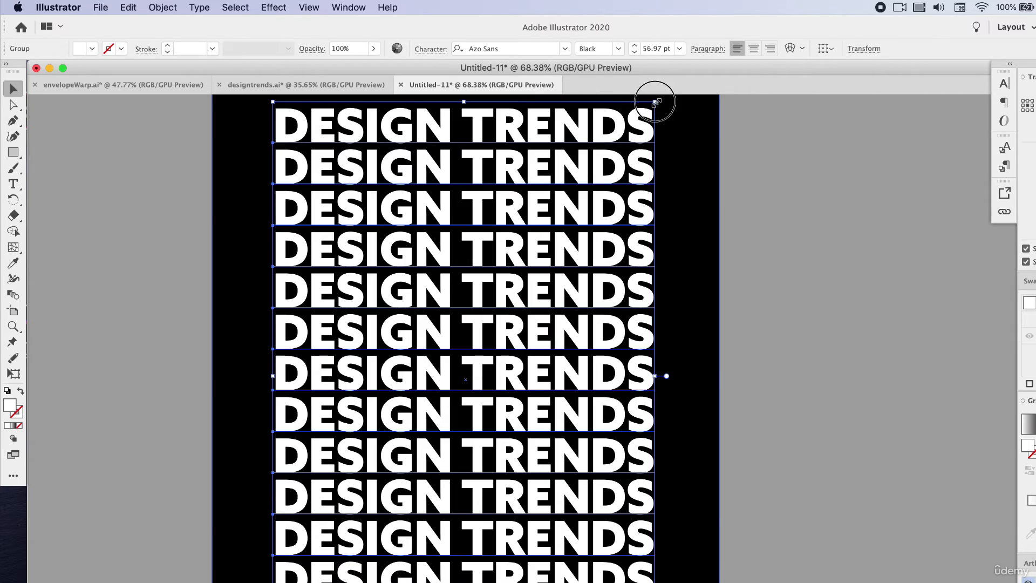
pyautogui.moveTo(654, 102); pyautogui.dragTo(557, 229)
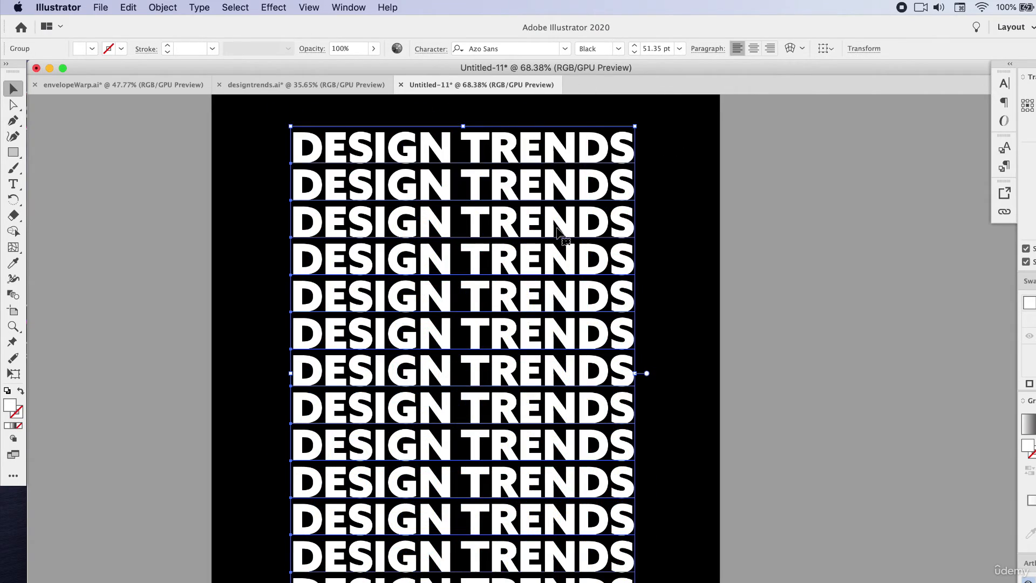
pyautogui.scroll(-2, 557, 229)
pyautogui.scroll(-1, 556, 228)
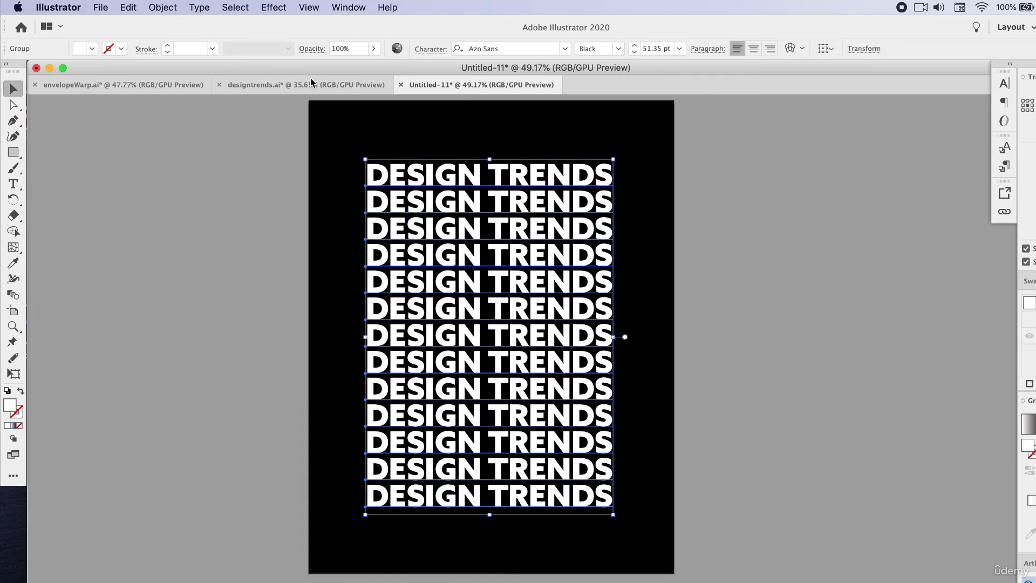
# - Apply an Envelope Distort mesh with 3 rows and 3 columns to the selected text group
pyautogui.click(163, 5)
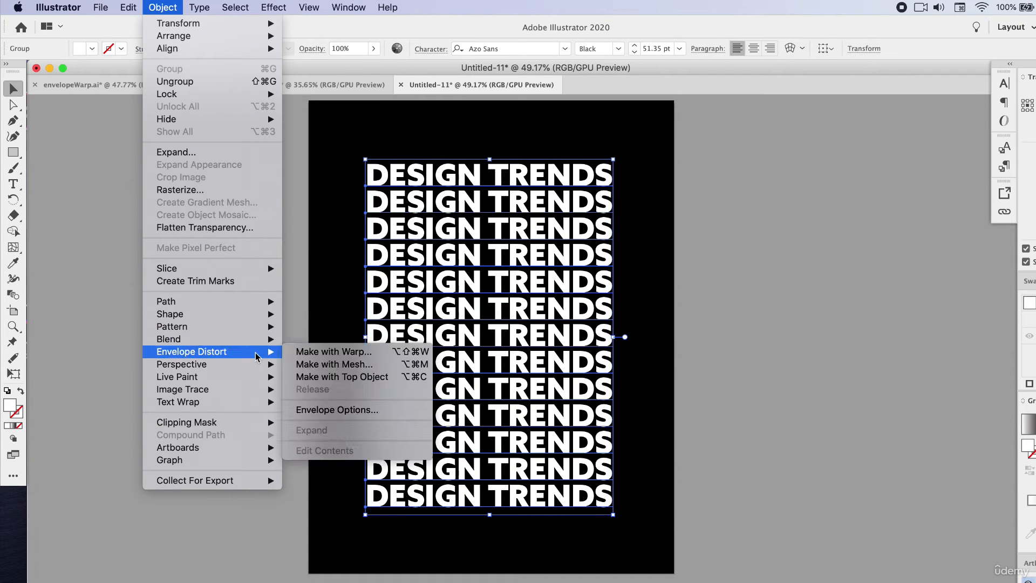
pyautogui.moveTo(256, 359)
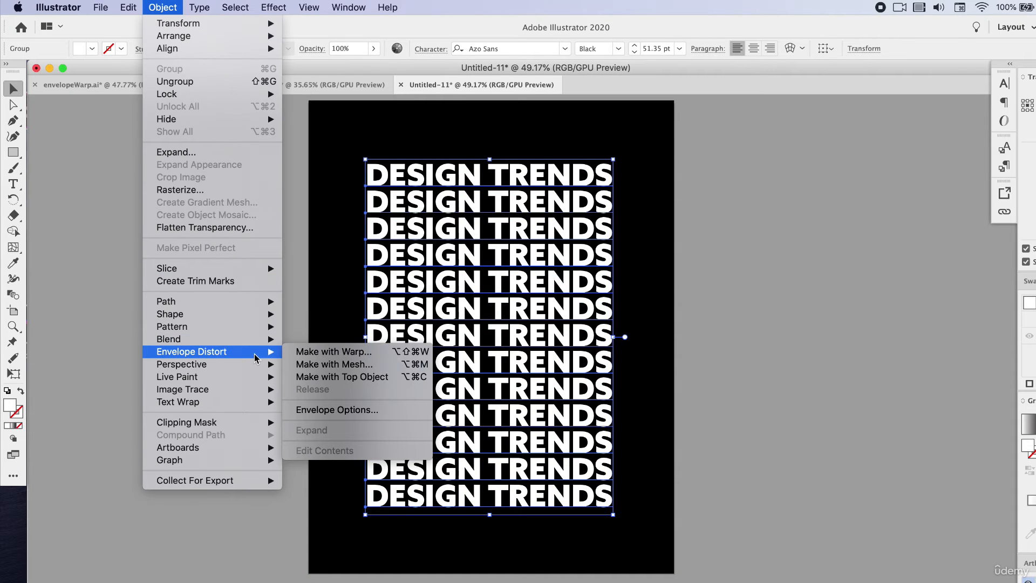
pyautogui.click(348, 368)
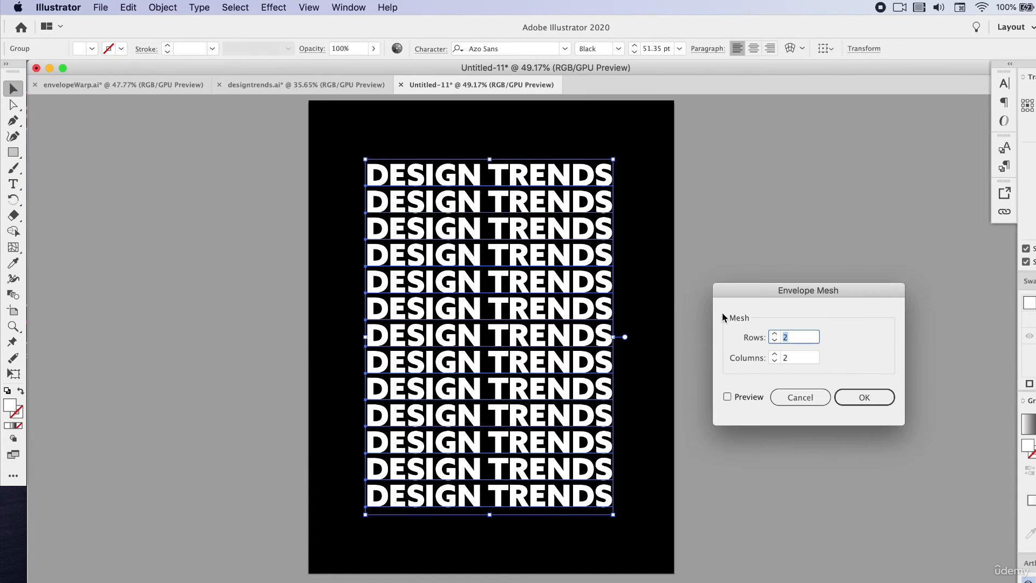
pyautogui.click(775, 333)
pyautogui.click(775, 354)
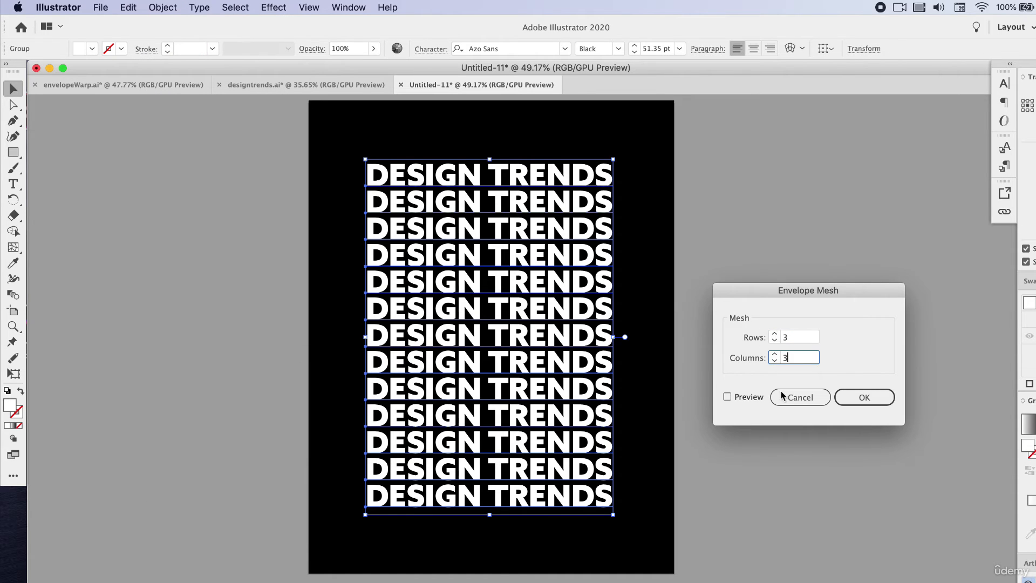
pyautogui.click(727, 397)
pyautogui.click(842, 402)
pyautogui.click(863, 398)
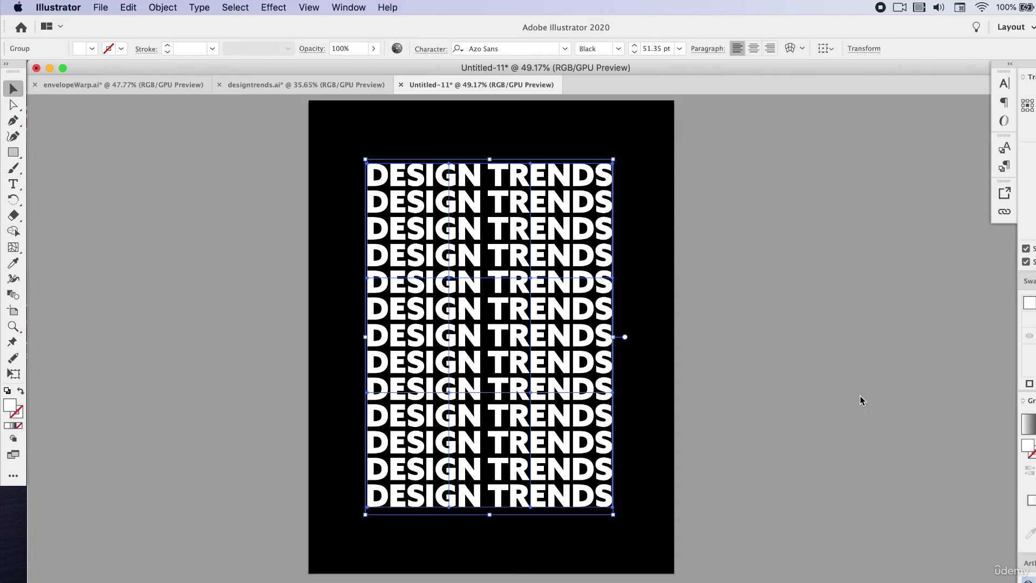
# - Move the upper-left interior mesh point to about X 2.68 in, Y 3.37 in, and the upper-right interior point upward and outward
pyautogui.scroll(5, 511, 315)
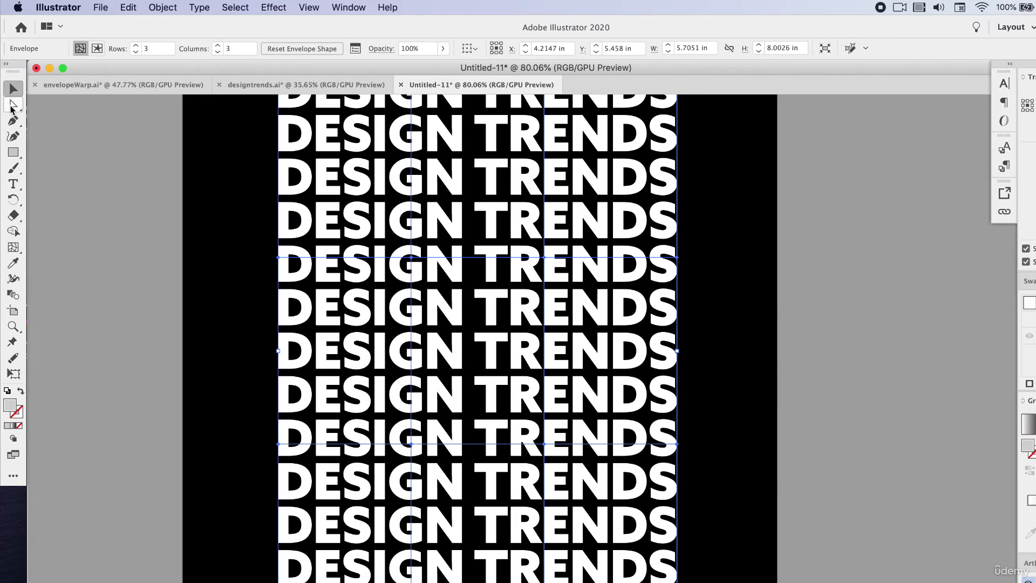
pyautogui.click(12, 106)
pyautogui.click(448, 259)
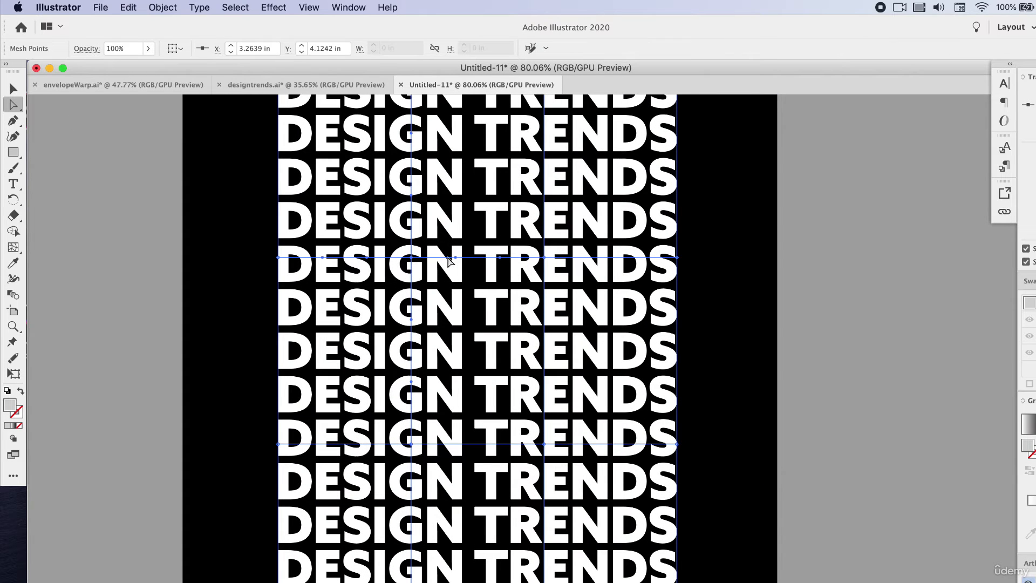
pyautogui.moveTo(416, 263); pyautogui.dragTo(375, 210)
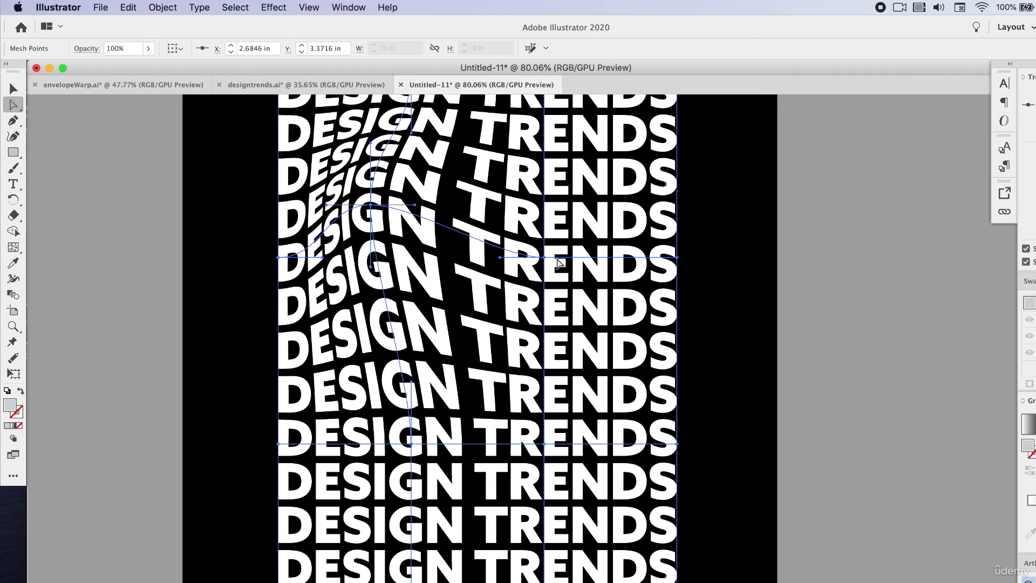
pyautogui.moveTo(545, 258); pyautogui.dragTo(483, 231)
pyautogui.press('super+z')
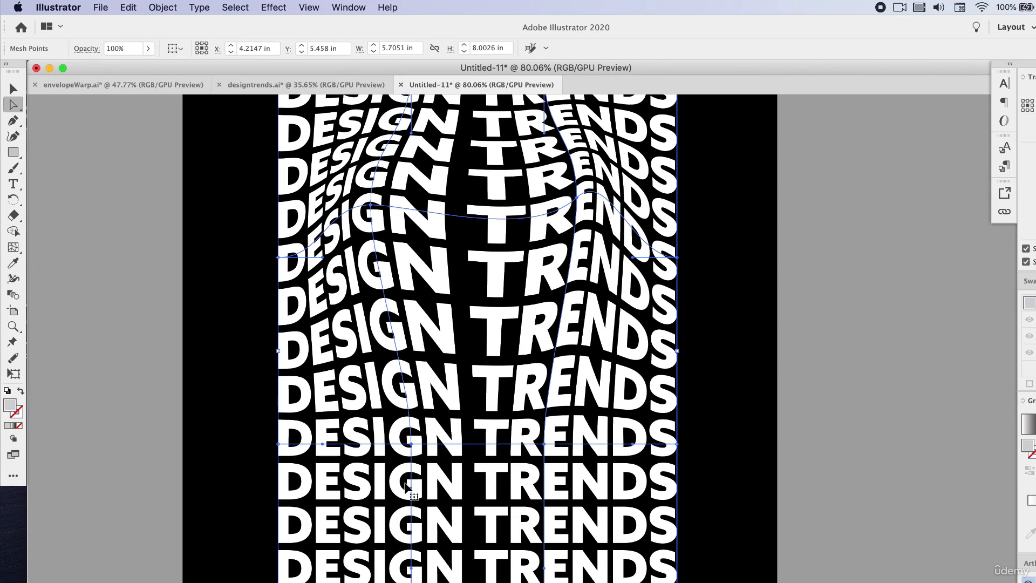
# - Move the lower-left interior mesh point to about X 3.74 in, Y 7.03 in, and raise the lower-right interior point
pyautogui.click(411, 444)
pyautogui.moveTo(411, 444); pyautogui.dragTo(445, 461)
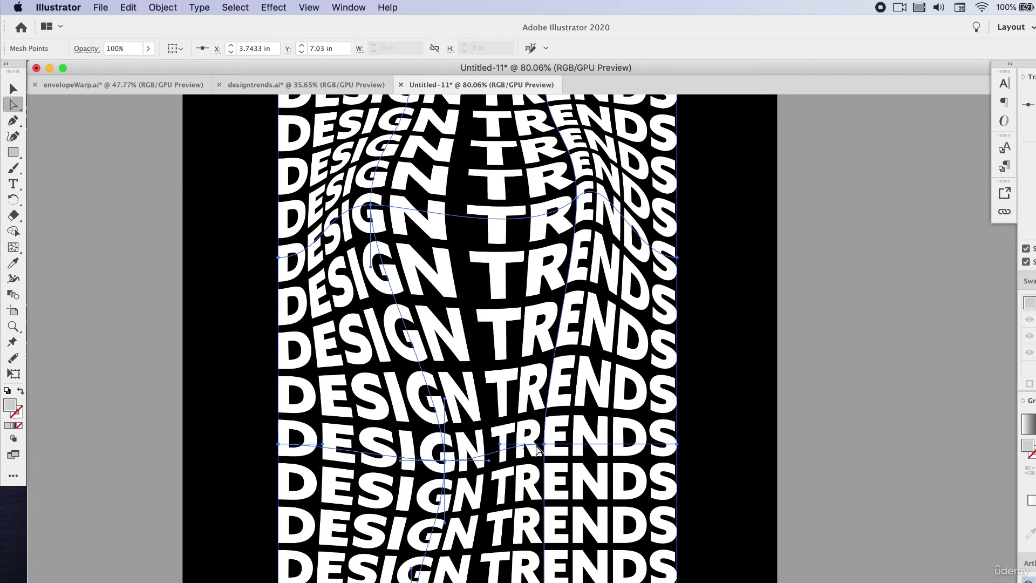
pyautogui.moveTo(544, 444); pyautogui.dragTo(554, 385)
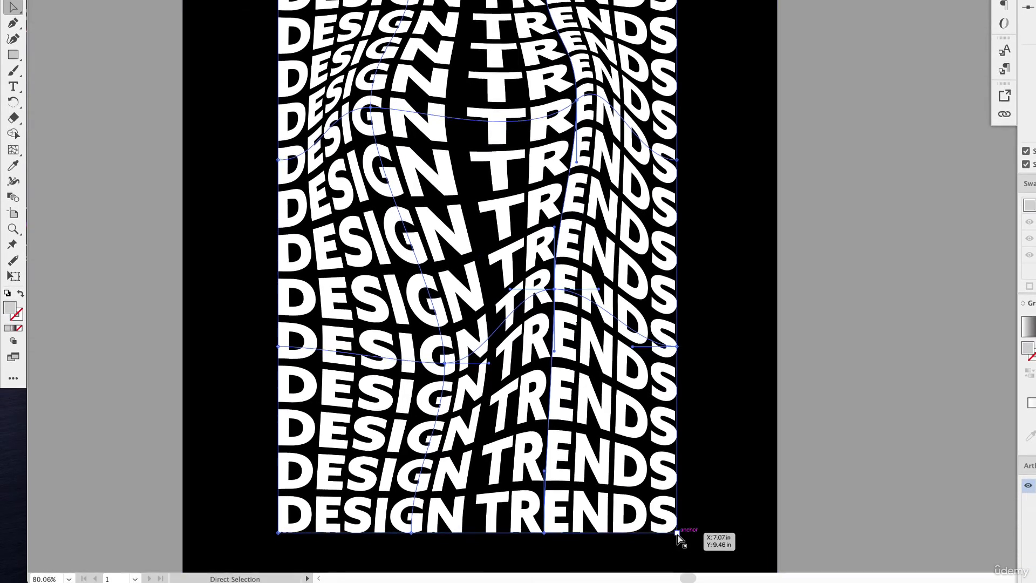
# - Pull the mesh's bottom-right corner inward, shift the top-edge points, and move the top-left corner outward with its handle angled downward
pyautogui.moveTo(677, 532); pyautogui.dragTo(629, 532)
pyautogui.moveTo(544, 108); pyautogui.dragTo(572, 65)
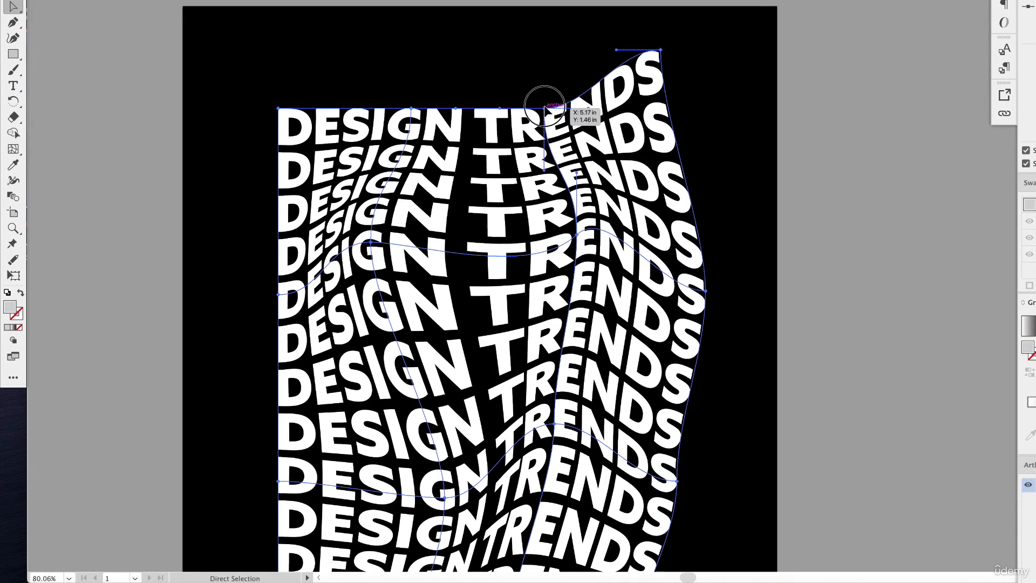
pyautogui.moveTo(411, 108); pyautogui.dragTo(397, 102)
pyautogui.moveTo(278, 108); pyautogui.dragTo(229, 87)
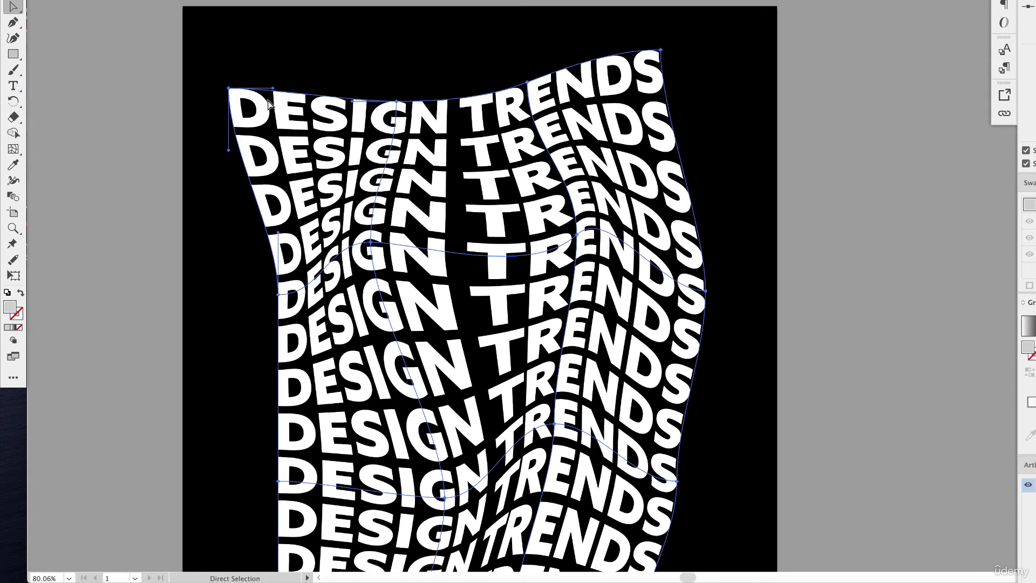
pyautogui.moveTo(274, 89); pyautogui.dragTo(278, 101)
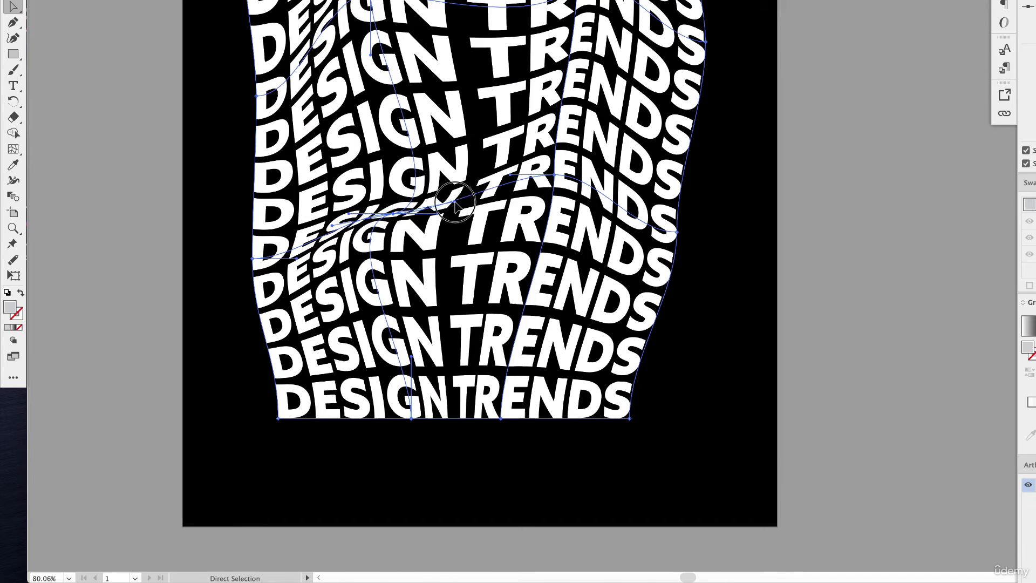
pyautogui.moveTo(462, 198); pyautogui.dragTo(507, 145)
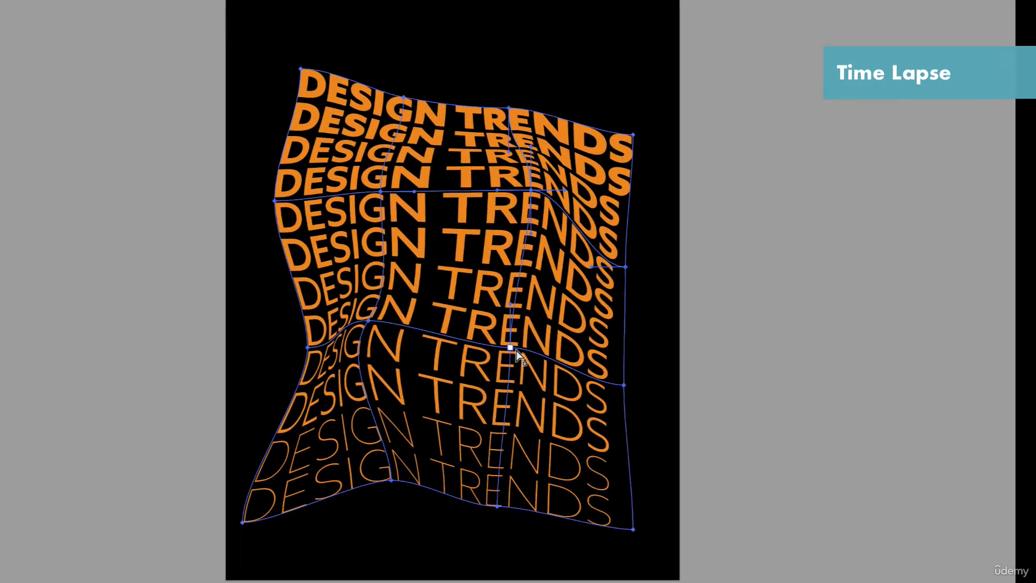
# - Push the orange text mesh's top-left, bottom-right and left-edge points outward, and pull its two right-edge points inward
pyautogui.moveTo(653, 529); pyautogui.dragTo(657, 553)
pyautogui.moveTo(337, 41)
pyautogui.mouseDown()
pyautogui.moveTo(308, 18)
pyautogui.moveTo(322, 28)
pyautogui.mouseUp()
pyautogui.moveTo(310, 180); pyautogui.dragTo(295, 179)
pyautogui.moveTo(682, 251); pyautogui.dragTo(669, 247)
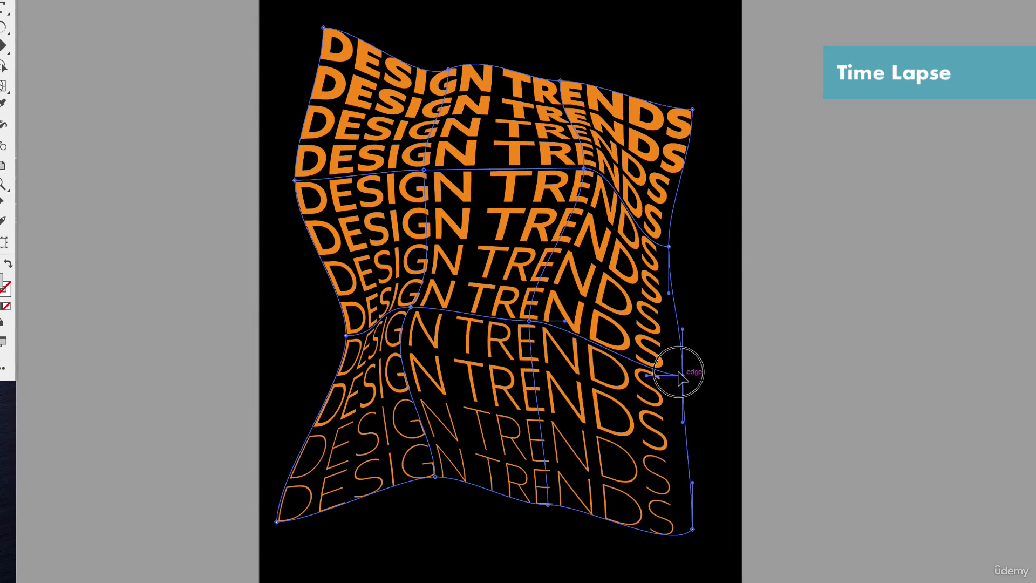
pyautogui.moveTo(680, 376); pyautogui.dragTo(663, 373)
# - Reshape the orange text mesh's top-right corner and adjacent top edge, then reposition its interior points and handles to deepen the folds
pyautogui.moveTo(690, 111); pyautogui.dragTo(692, 62)
pyautogui.moveTo(692, 109); pyautogui.dragTo(707, 140)
pyautogui.moveTo(560, 81); pyautogui.dragTo(568, 89)
pyautogui.moveTo(423, 170); pyautogui.dragTo(398, 158)
pyautogui.moveTo(439, 270); pyautogui.dragTo(464, 264)
pyautogui.click(528, 321)
pyautogui.moveTo(529, 274); pyautogui.dragTo(517, 254)
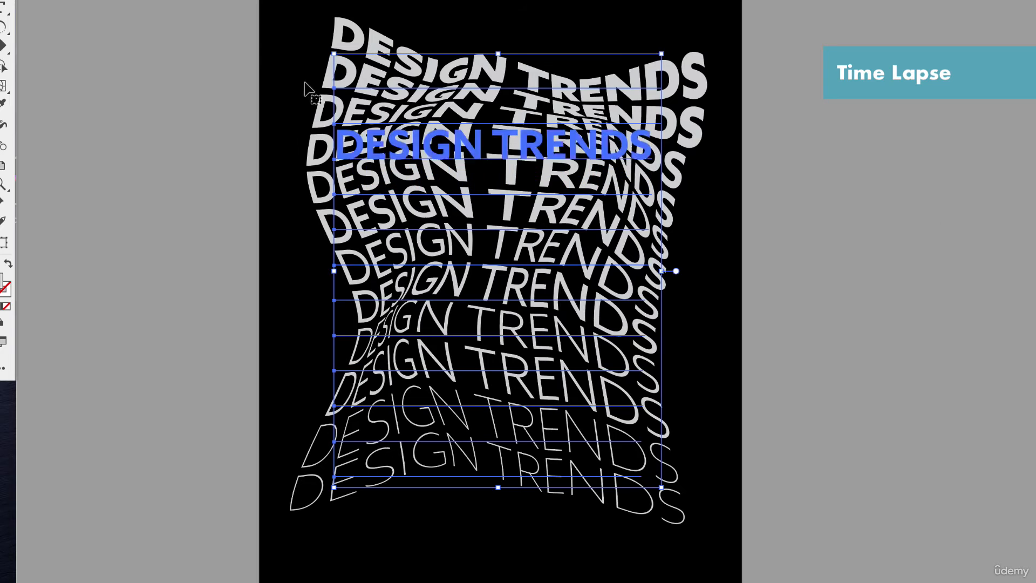
# - Return from the text contents to the envelope mesh and shift its two upper interior points slightly up and to the left
pyautogui.click(169, 1)
pyautogui.moveTo(222, 215)
pyautogui.click(386, 337)
pyautogui.moveTo(419, 113); pyautogui.dragTo(415, 104)
pyautogui.moveTo(598, 160); pyautogui.dragTo(589, 148)
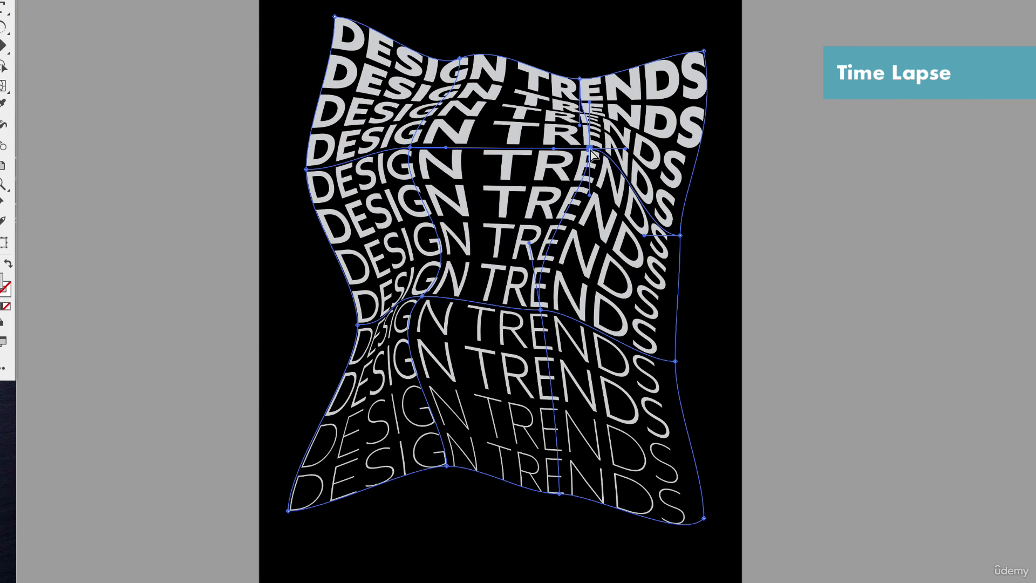
# - Shift the mesh's top-left corner slightly right and adjust the handles along its upper-left and right edges
pyautogui.moveTo(333, 17); pyautogui.dragTo(342, 16)
pyautogui.moveTo(378, 17)
pyautogui.mouseDown()
pyautogui.moveTo(378, 30)
pyautogui.moveTo(381, 15)
pyautogui.mouseUp()
pyautogui.moveTo(305, 124); pyautogui.dragTo(321, 114)
pyautogui.click(679, 235)
pyautogui.moveTo(679, 184); pyautogui.dragTo(675, 137)
pyautogui.click(675, 361)
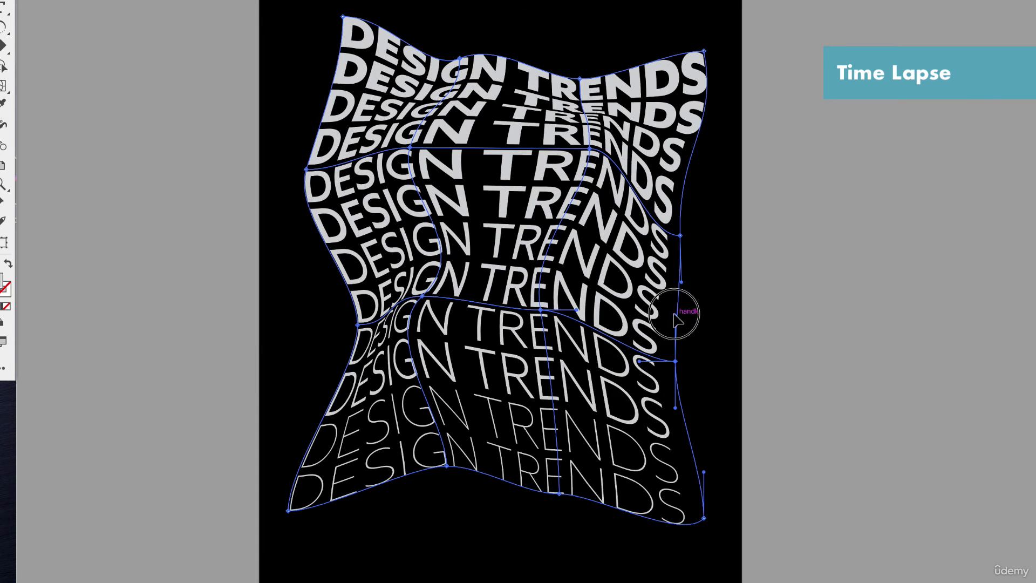
pyautogui.moveTo(675, 313); pyautogui.dragTo(672, 309)
# - Move the lower-right interior mesh point up and to the right, adjust its right handle, and nudge the upper left-edge point outward
pyautogui.moveTo(541, 310); pyautogui.dragTo(557, 297)
pyautogui.moveTo(557, 297); pyautogui.dragTo(561, 300)
pyautogui.moveTo(600, 307); pyautogui.dragTo(600, 292)
pyautogui.moveTo(306, 169)
pyautogui.mouseDown()
pyautogui.moveTo(294, 169)
pyautogui.moveTo(302, 167)
pyautogui.mouseUp()
# - Bend the top-left corner's handles to slant the first letters outward, and move the upper left-edge point up and outward
pyautogui.click(342, 17)
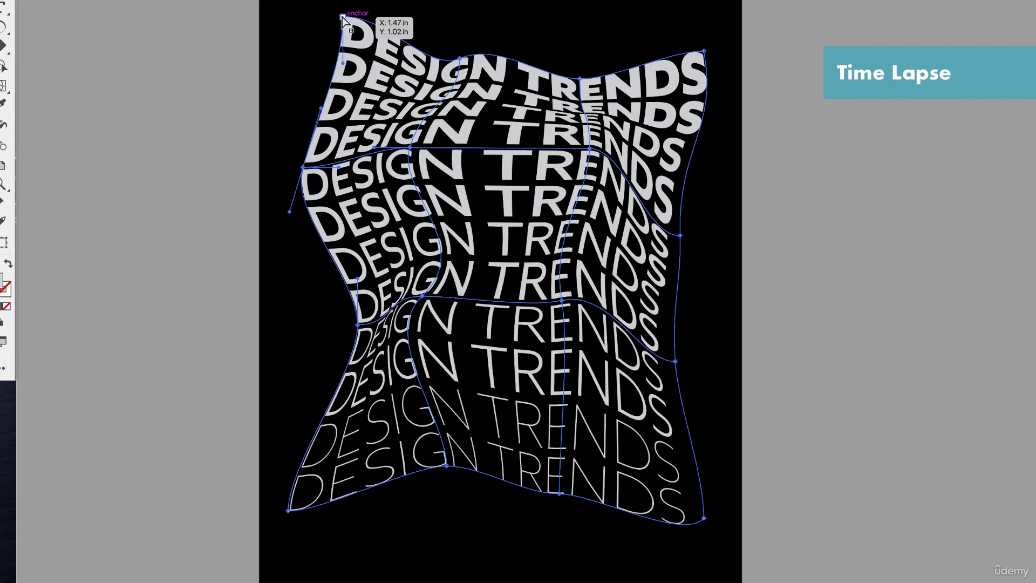
pyautogui.moveTo(342, 67); pyautogui.dragTo(306, 55)
pyautogui.moveTo(381, 15); pyautogui.dragTo(383, 33)
pyautogui.moveTo(303, 167); pyautogui.dragTo(297, 156)
pyautogui.click(343, 16)
pyautogui.moveTo(383, 34); pyautogui.dragTo(382, 24)
# - Deselect the distorted text to check it, and refine the mesh's top-right corner and the right edge just below it
pyautogui.press('v')
pyautogui.click(192, 21)
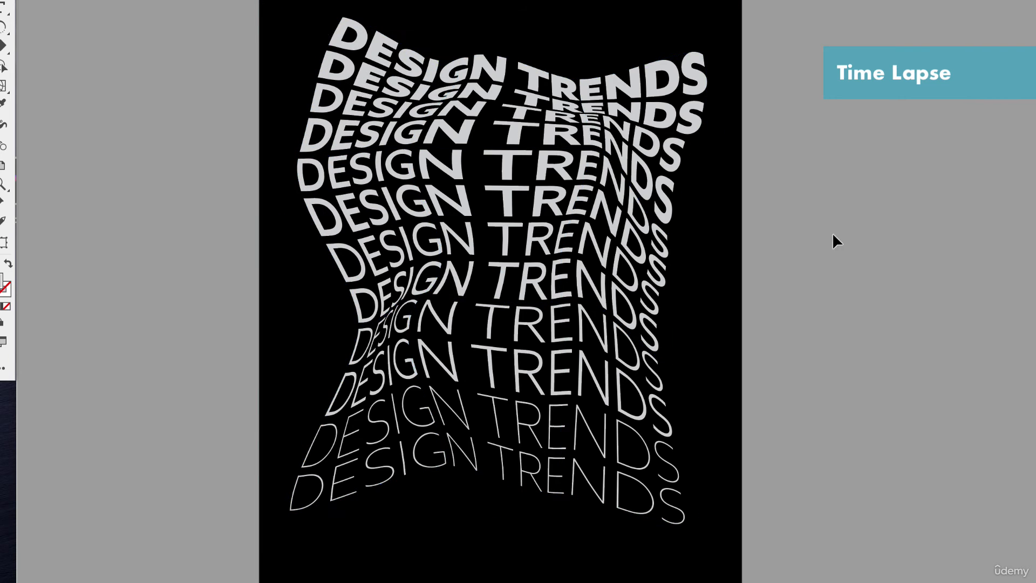
pyautogui.moveTo(707, 51); pyautogui.dragTo(701, 47)
pyautogui.moveTo(699, 162); pyautogui.dragTo(693, 153)
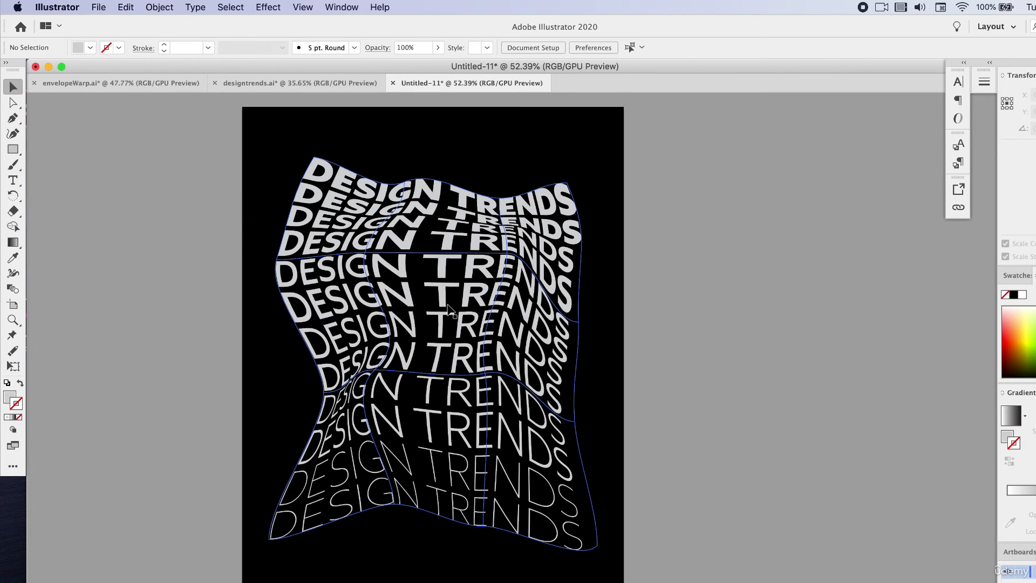
# - Select the distorted light gray text and expand its envelope distortion into editable paths
pyautogui.click(159, 7)
pyautogui.moveTo(225, 349)
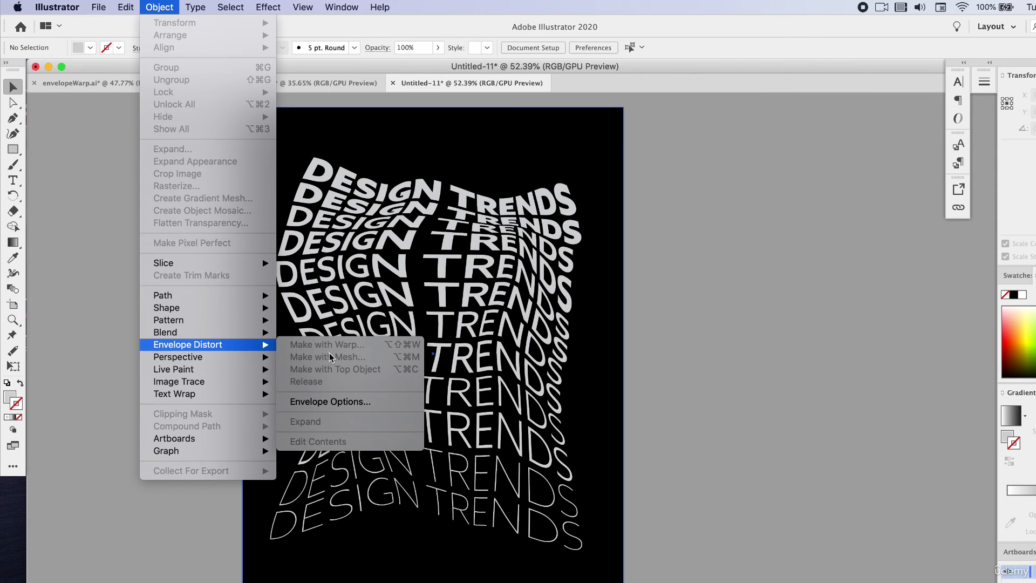
pyautogui.click(343, 253)
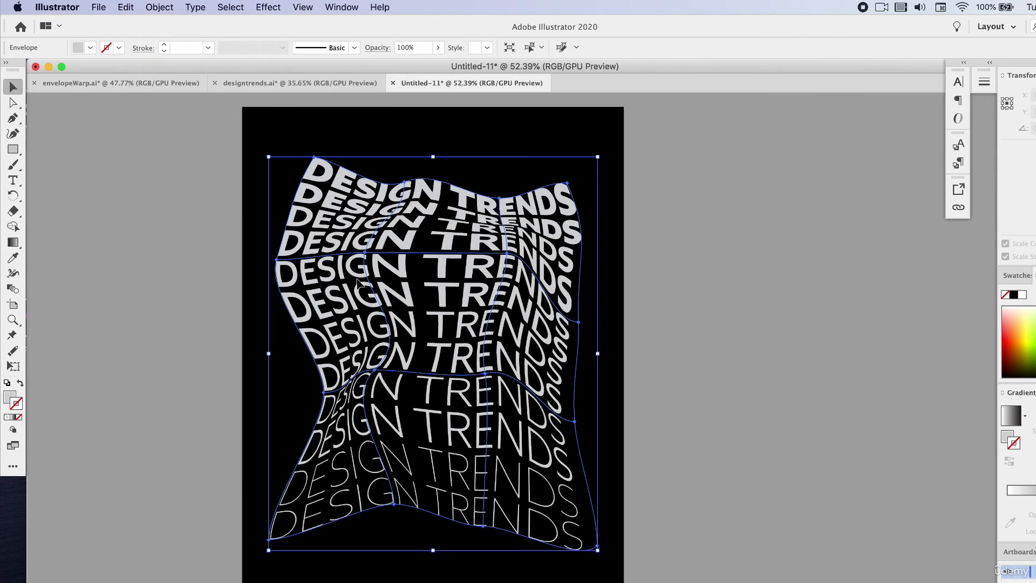
pyautogui.click(159, 7)
pyautogui.moveTo(221, 346)
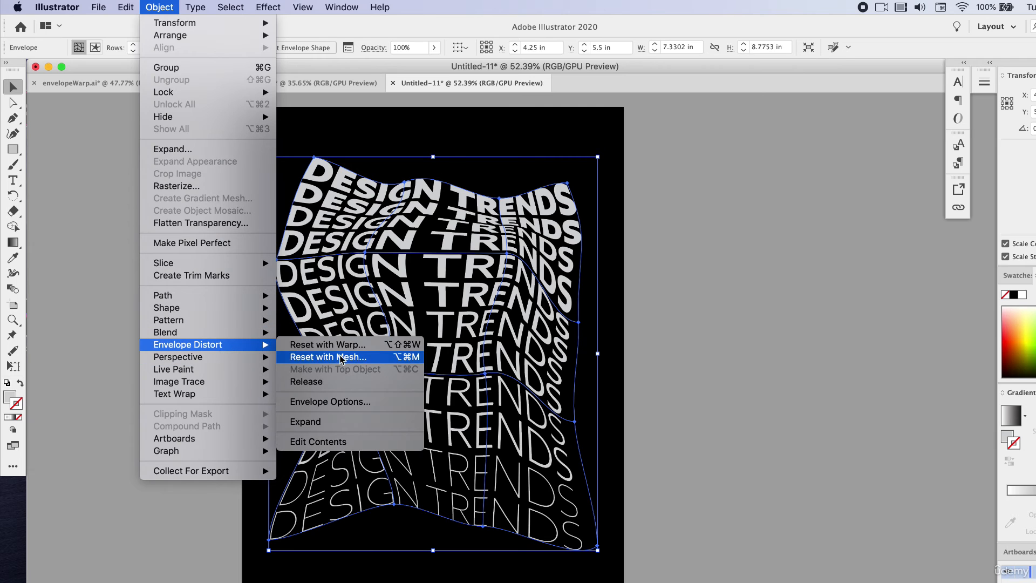
pyautogui.click(327, 422)
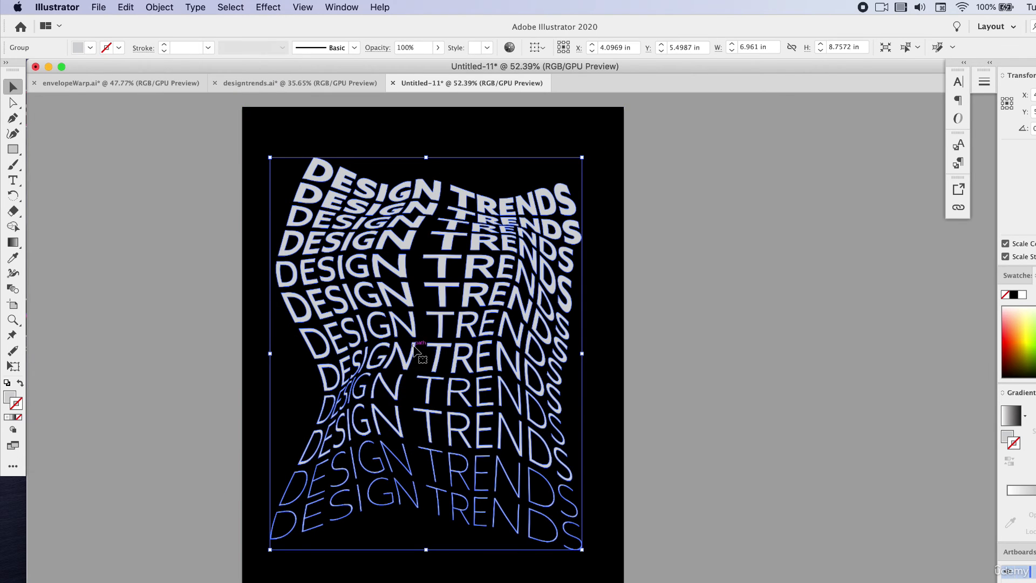
# - Fill the expanded text with a white-to-black linear gradient at about -44.9° and deselect it
pyautogui.scroll(5, 413, 346)
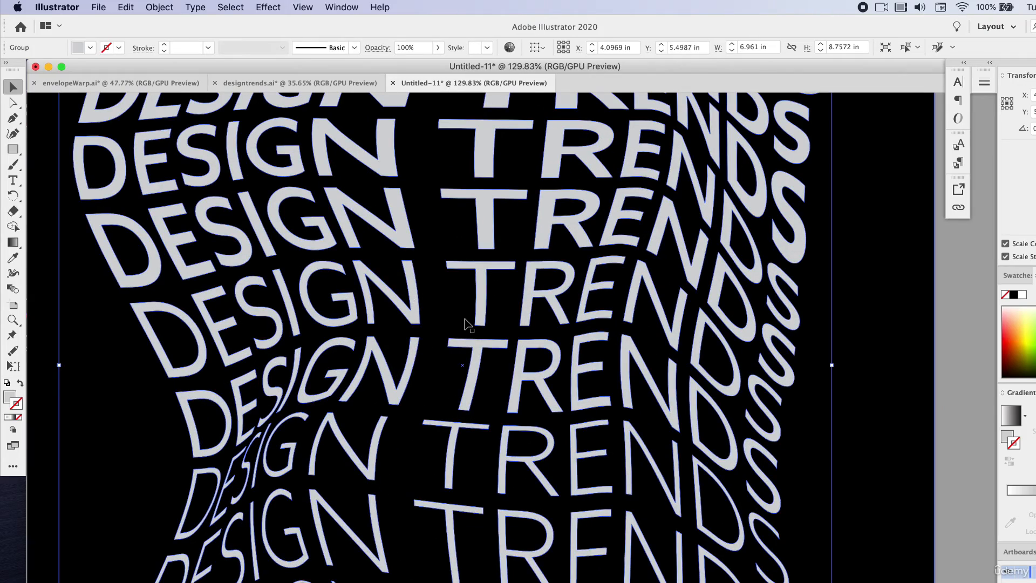
pyautogui.scroll(-5, 468, 324)
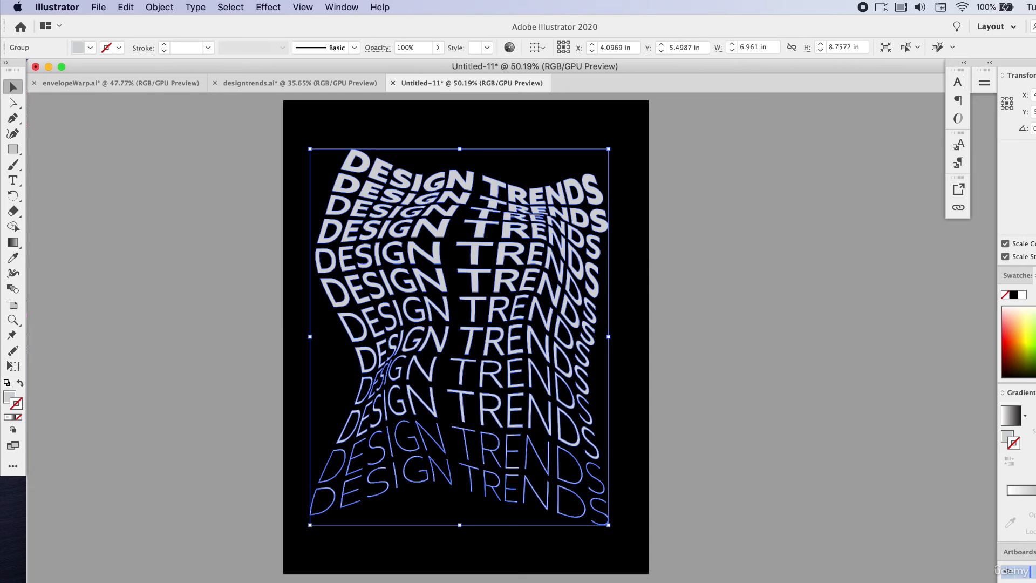
pyautogui.click(159, 273)
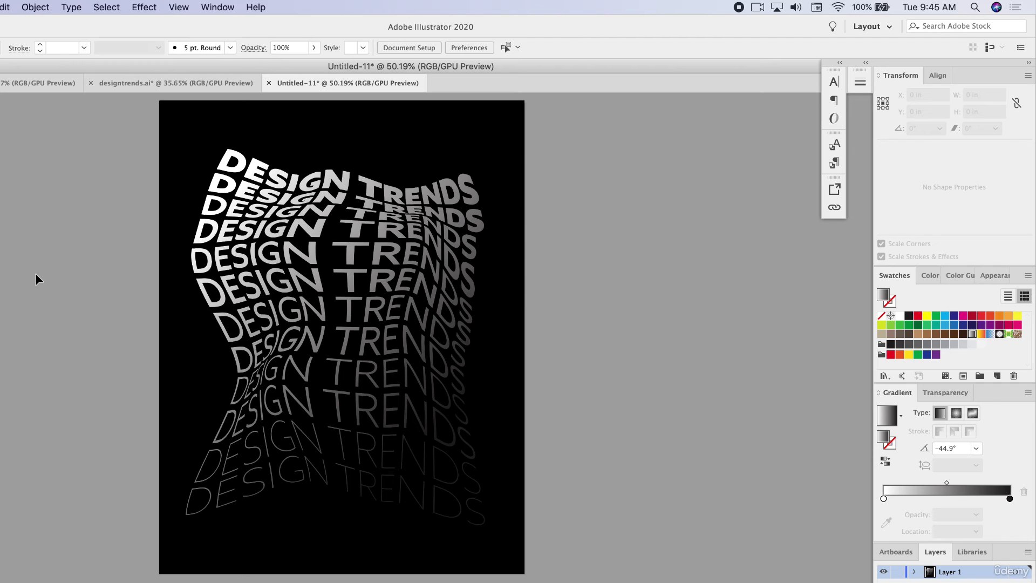
# - Delete the gradient-filled text group from the black artboard and undo the first trial Pen path
pyautogui.click(269, 213)
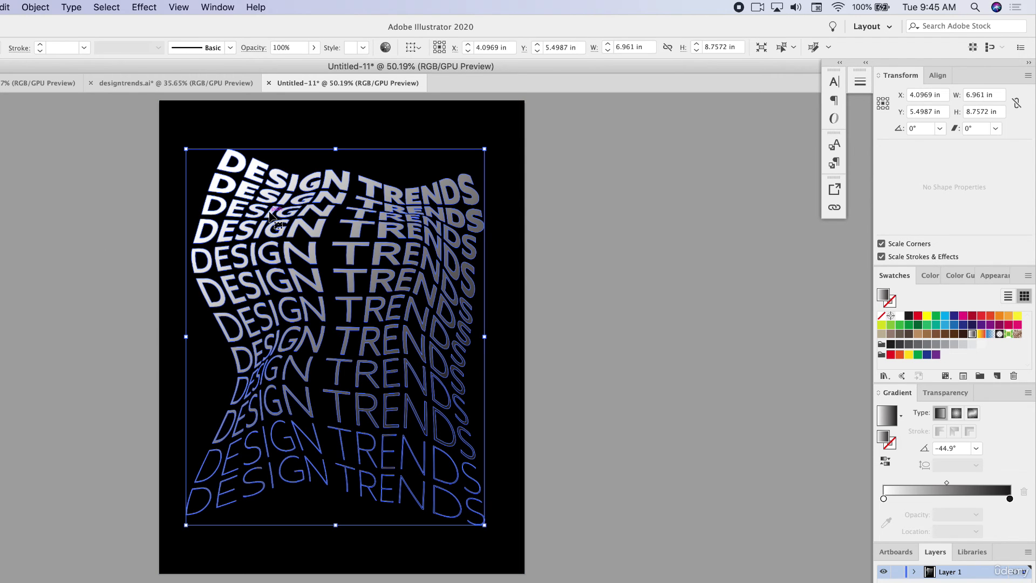
pyautogui.press('Delete')
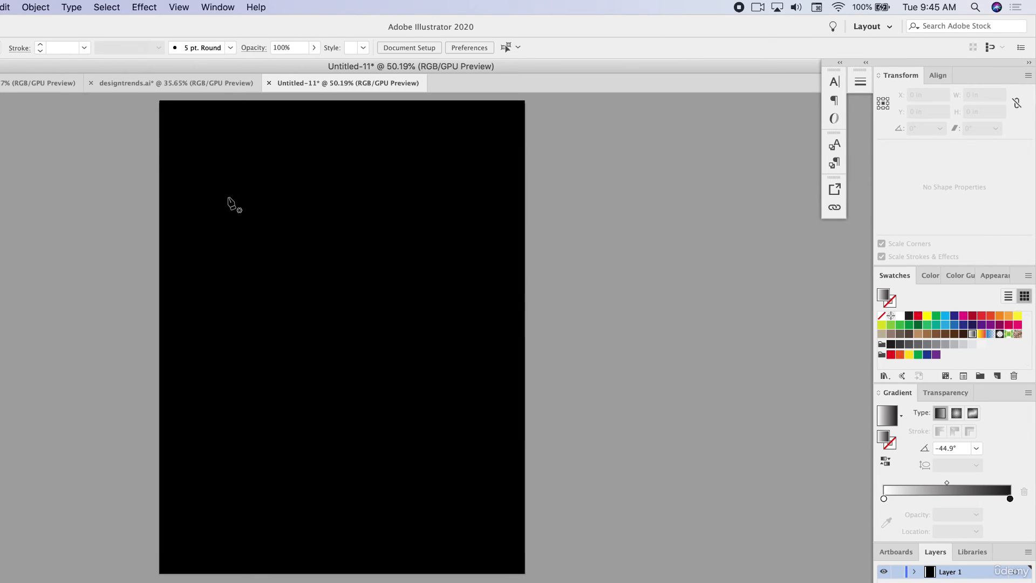
pyautogui.moveTo(207, 172); pyautogui.dragTo(206, 291)
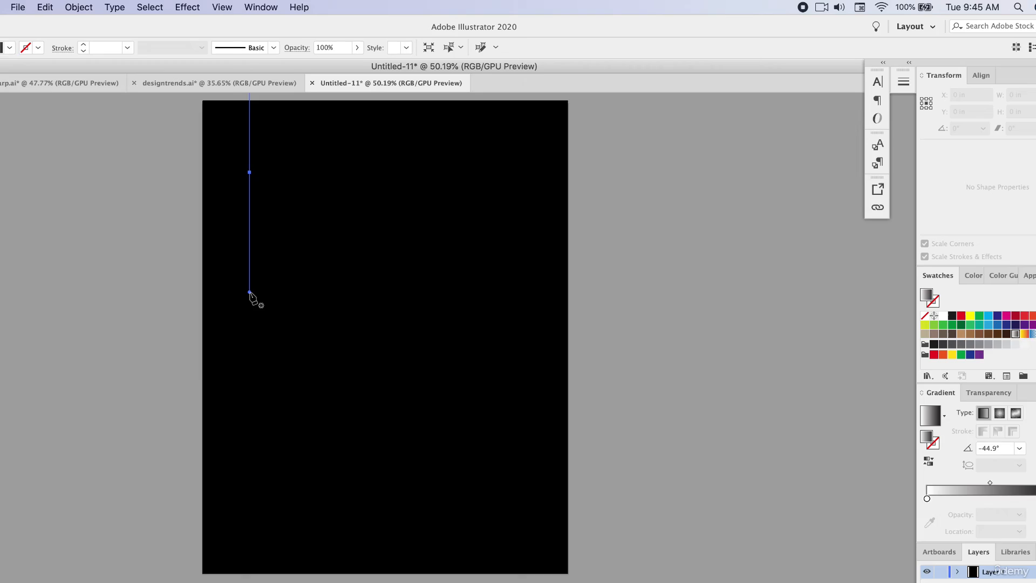
pyautogui.press('super+z')
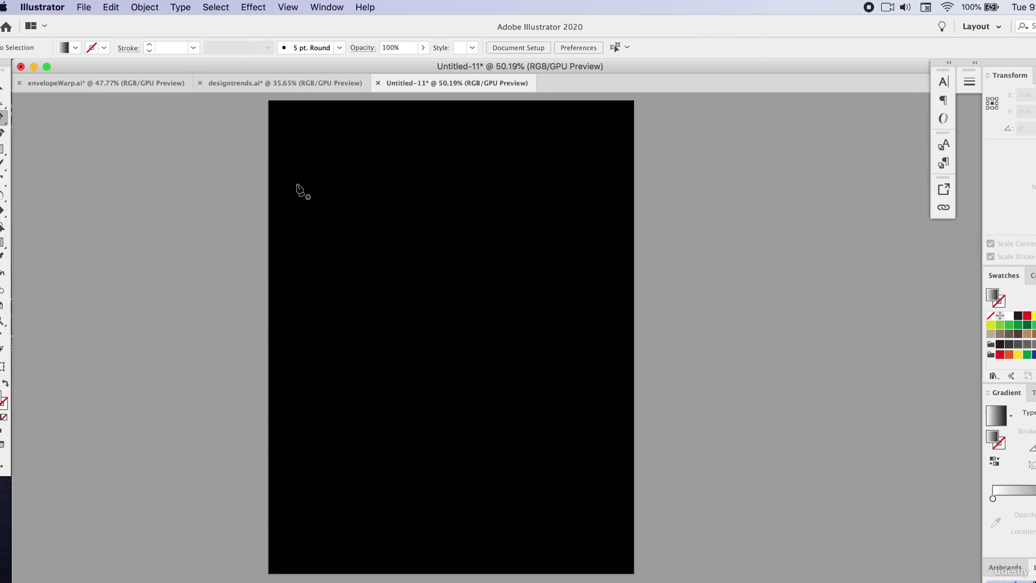
# - Draw a vertical Pen line ending at about X 0.79 in, Y 9.23 in, with no fill and a white 3 pt stroke
pyautogui.click(236, 180)
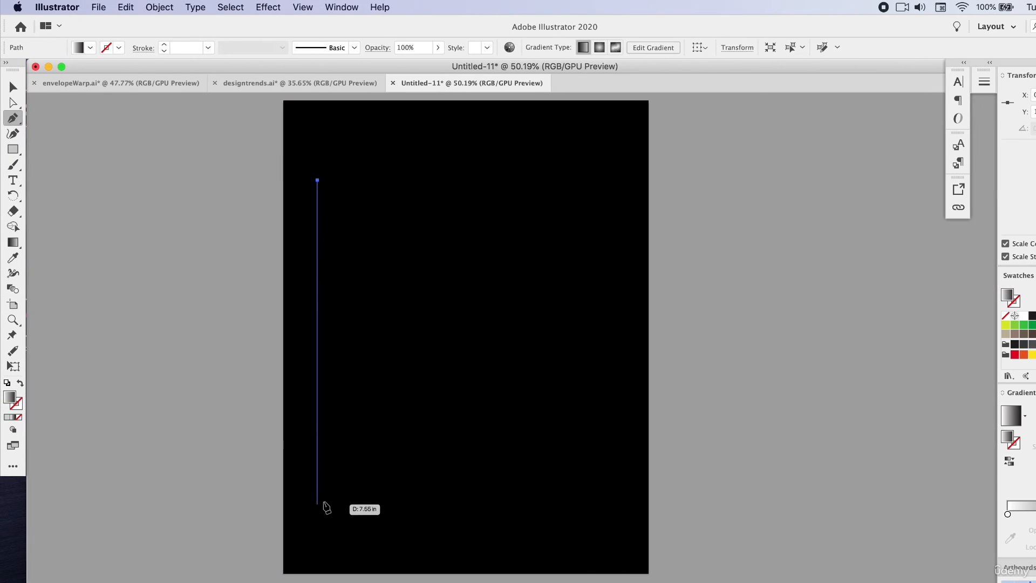
pyautogui.click(317, 496)
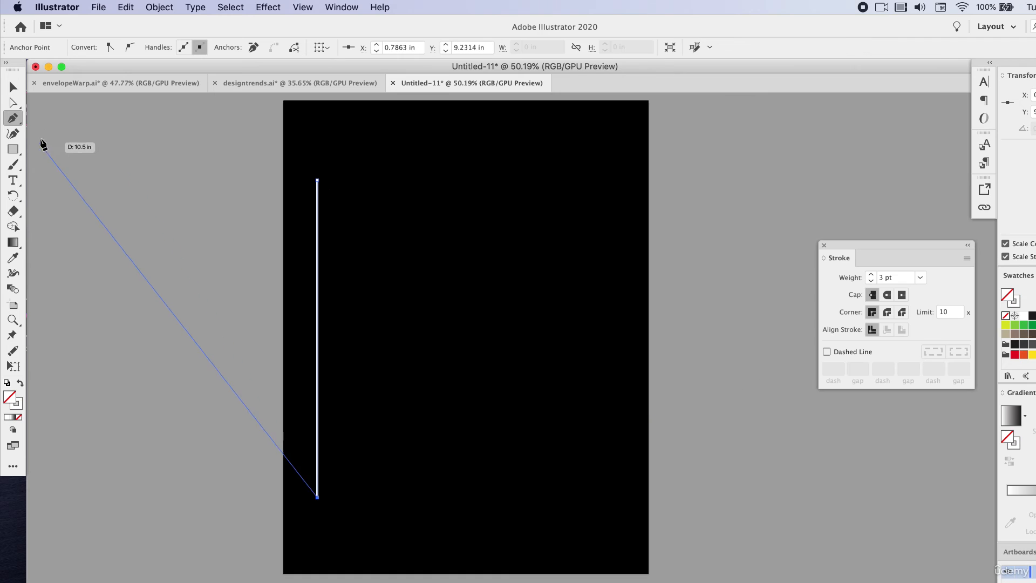
pyautogui.click(13, 86)
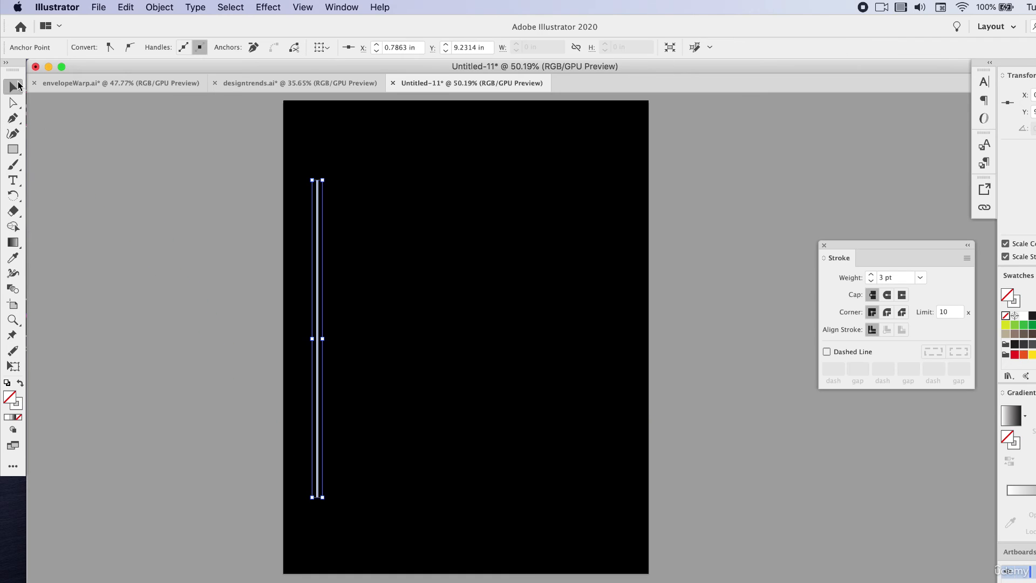
# - Duplicate the vertical line a short distance to its right, at about X 1.0 in
pyautogui.press('super+shift+a')
pyautogui.click(318, 262)
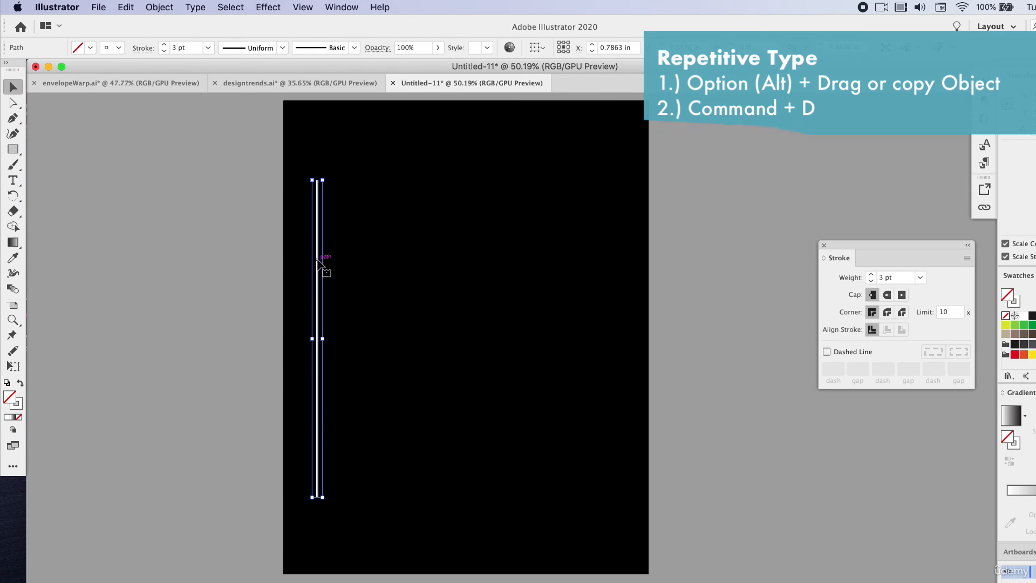
pyautogui.keyDown('alt'); pyautogui.moveTo(318, 262); pyautogui.dragTo(327, 264); pyautogui.keyUp('alt')
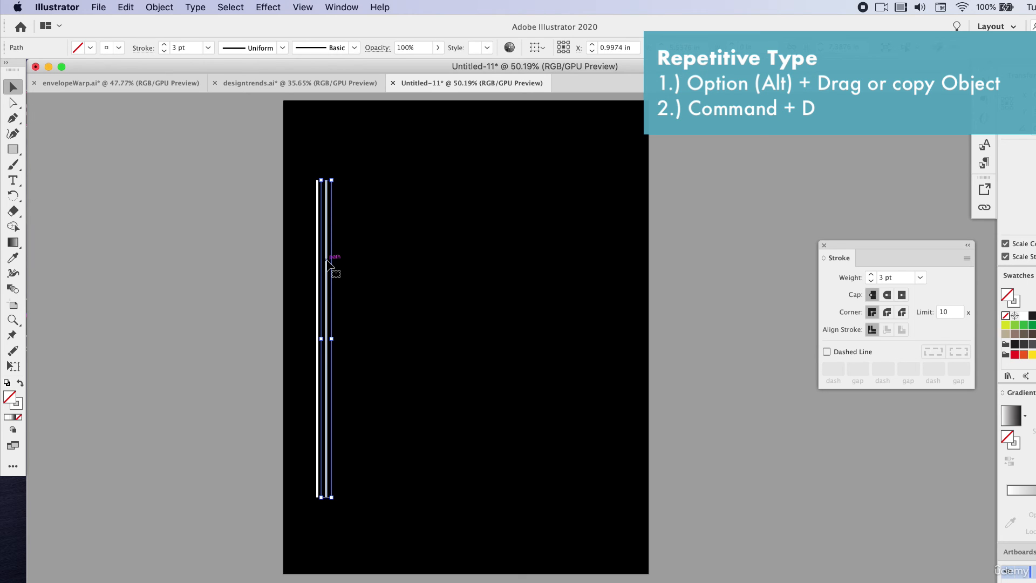
# - Repeat the line duplication at the same spacing until the vertical lines span most of the black artboard's width
pyautogui.keyDown('alt'); pyautogui.moveTo(327, 260); pyautogui.dragTo(327, 261); pyautogui.keyUp('alt')
pyautogui.press('super+d')
pyautogui.press('super+d')
pyautogui.press('super+d')
pyautogui.press('super+d')
pyautogui.press('super+d')
pyautogui.press('super+d')
pyautogui.press('super+d')
pyautogui.press('super+d')
pyautogui.press('super+d')
pyautogui.press('super+d')
pyautogui.press('super+d')
pyautogui.press('super+d')
pyautogui.press('super+d')
pyautogui.press('super+d')
pyautogui.press('super+d')
pyautogui.press('super+d')
pyautogui.press('super+d')
pyautogui.press('super+d')
pyautogui.press('super+d')
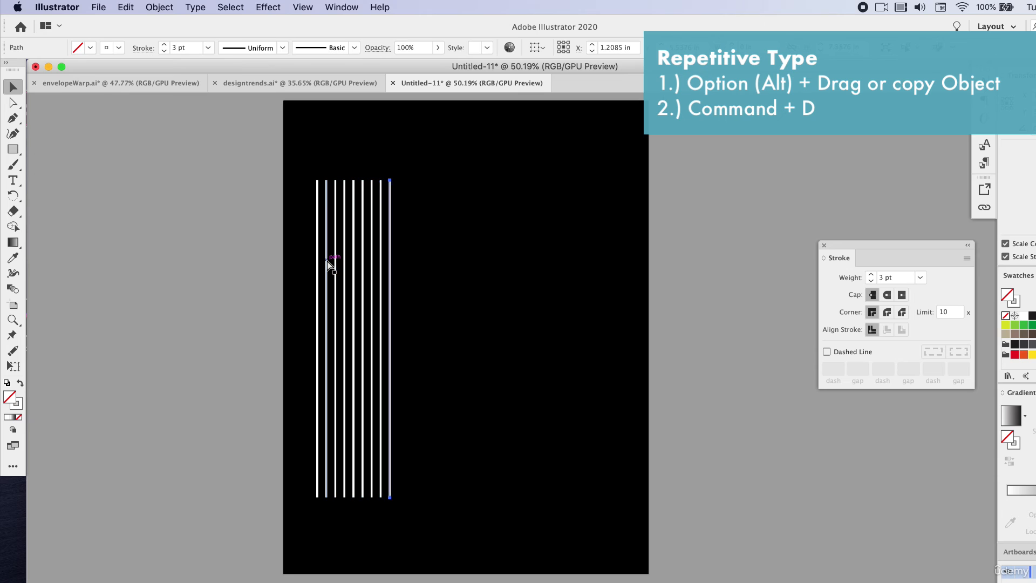
pyautogui.press('super+d')
pyautogui.press('super+d')
pyautogui.press('super+d')
pyautogui.press('super+d')
pyautogui.press('super+d')
pyautogui.press('super+d')
pyautogui.press('super+d')
pyautogui.press('super+d')
pyautogui.press('super+d')
pyautogui.press('super+d')
pyautogui.press('super+d')
pyautogui.press('super+d')
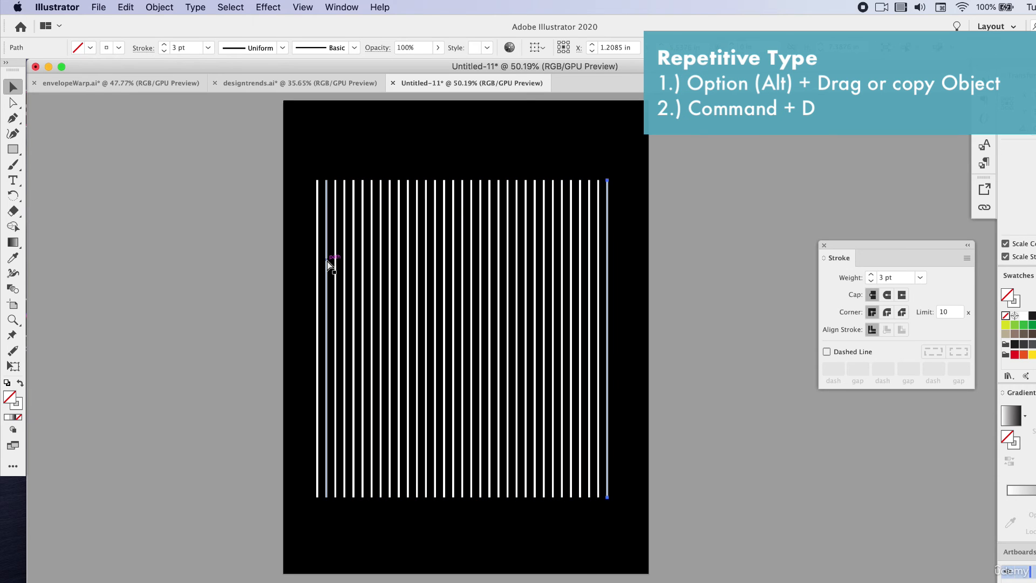
# - Select all the vertical lines on the artboard and group them
pyautogui.click(187, 146)
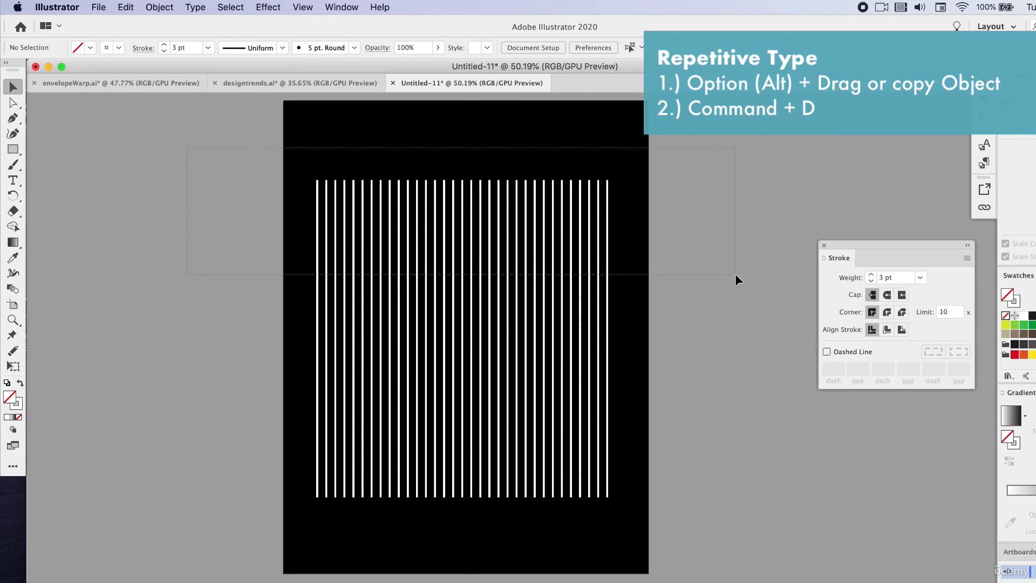
pyautogui.moveTo(735, 273); pyautogui.dragTo(735, 274)
pyautogui.keyDown('shift'); pyautogui.click(620, 153); pyautogui.keyUp('shift')
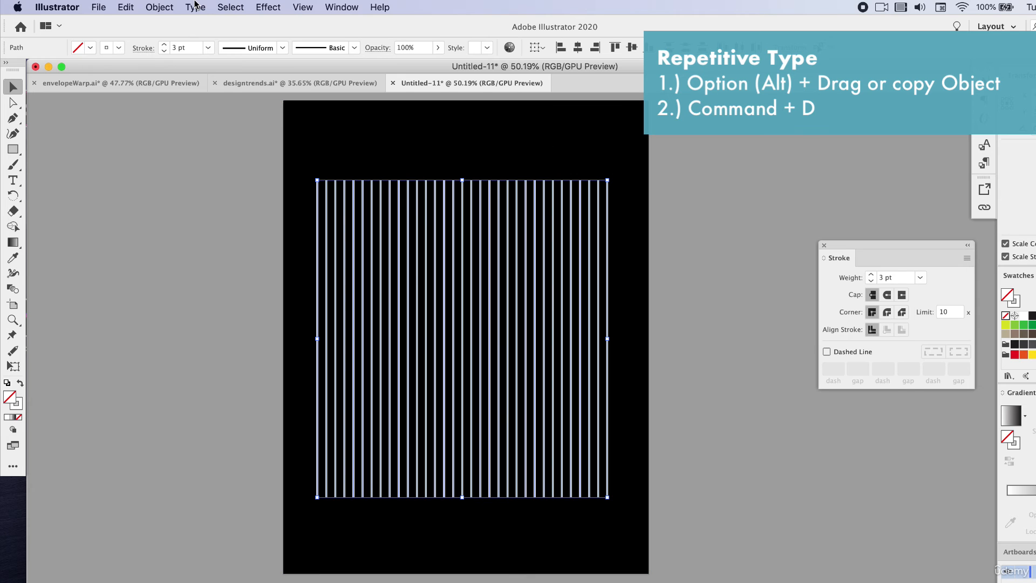
pyautogui.rightClick(361, 197)
pyautogui.click(390, 276)
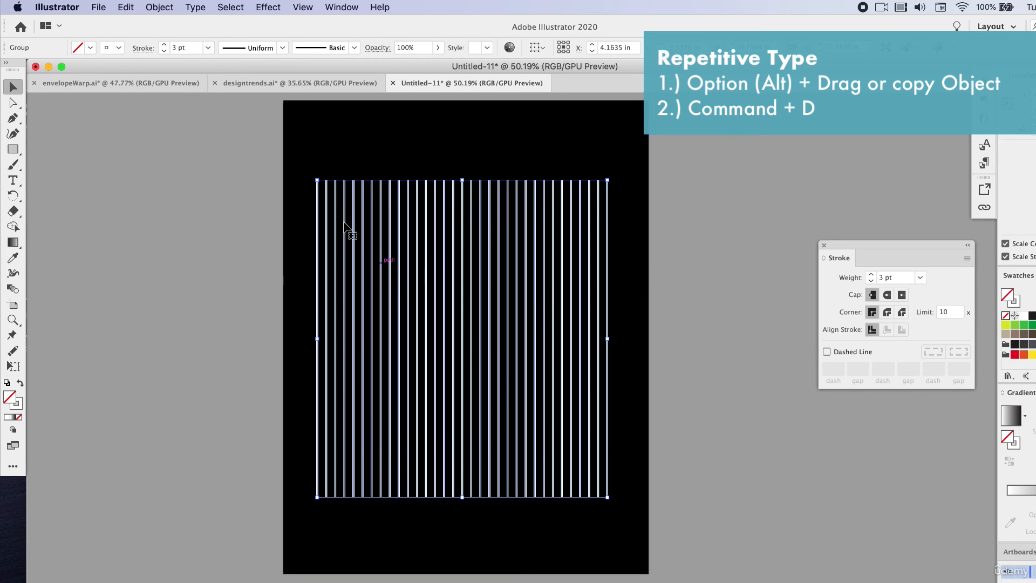
# - Apply an envelope distort mesh with 3 rows and 3 columns to the line group, with the preview on
pyautogui.click(152, 7)
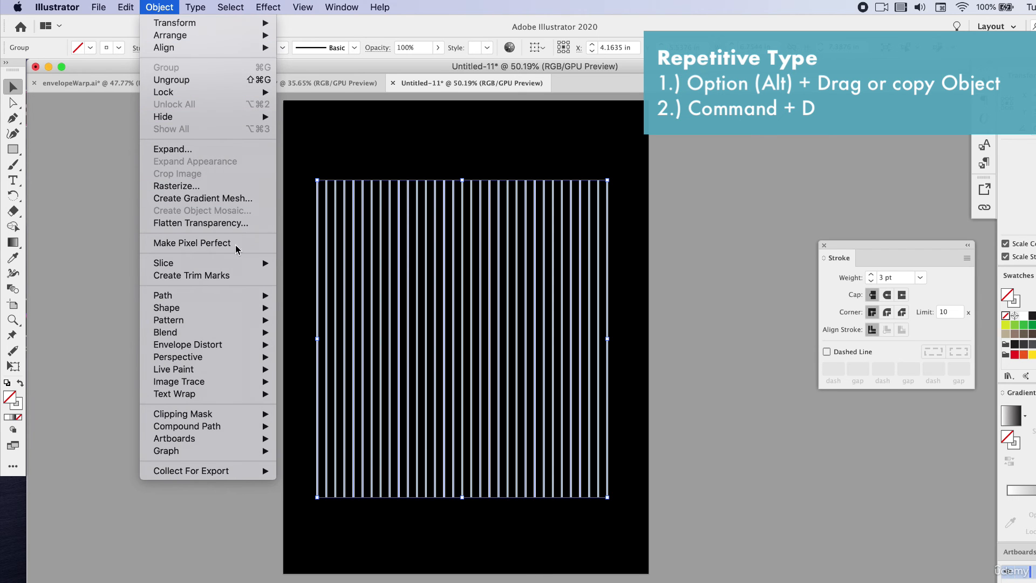
pyautogui.moveTo(237, 350)
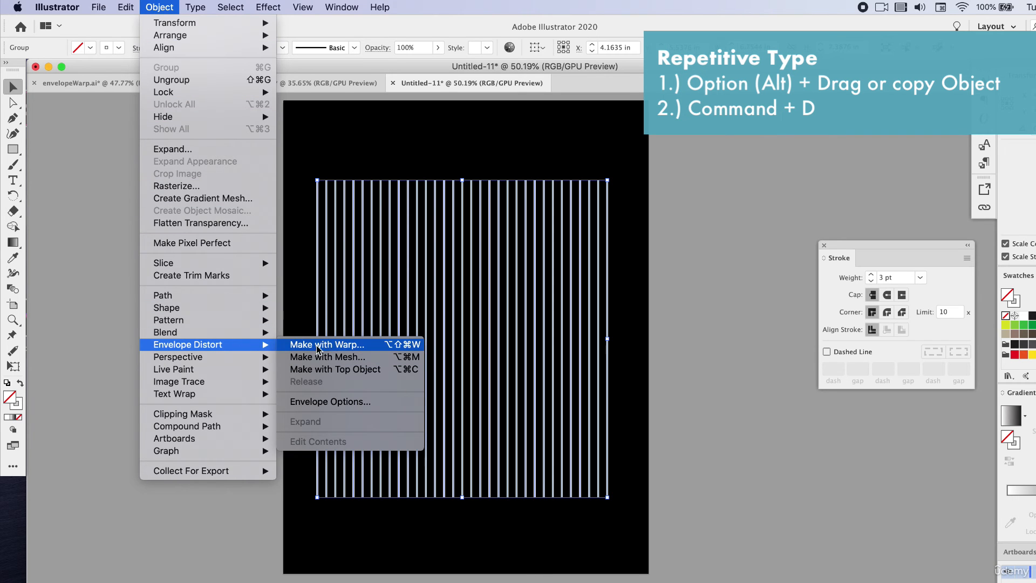
pyautogui.click(343, 356)
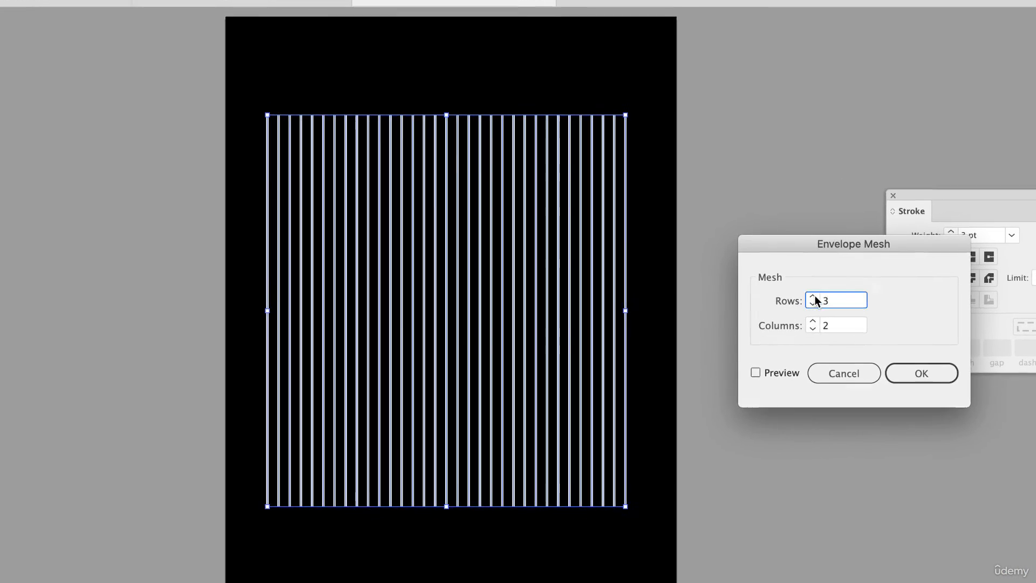
pyautogui.click(813, 321)
pyautogui.click(755, 372)
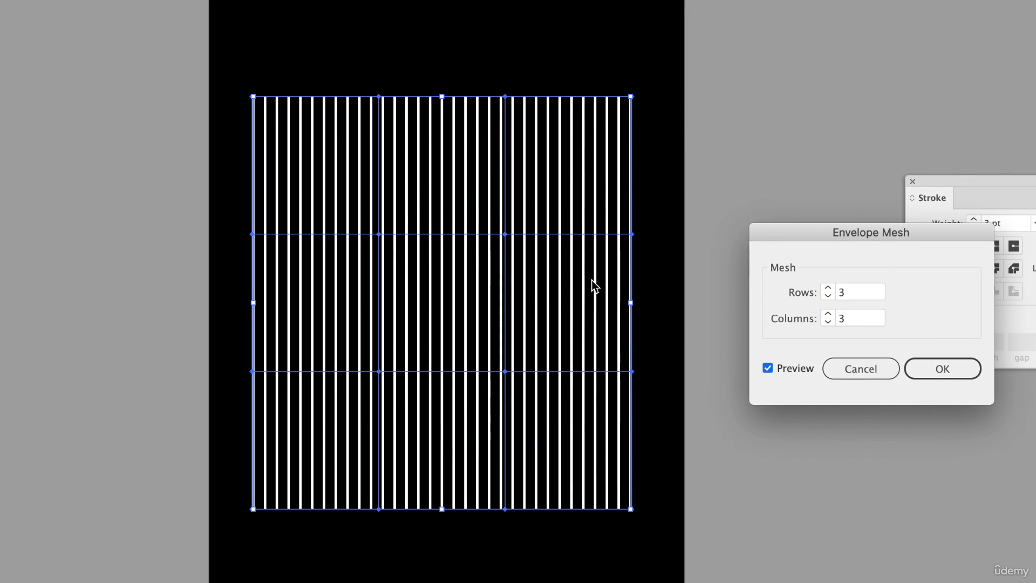
pyautogui.click(925, 367)
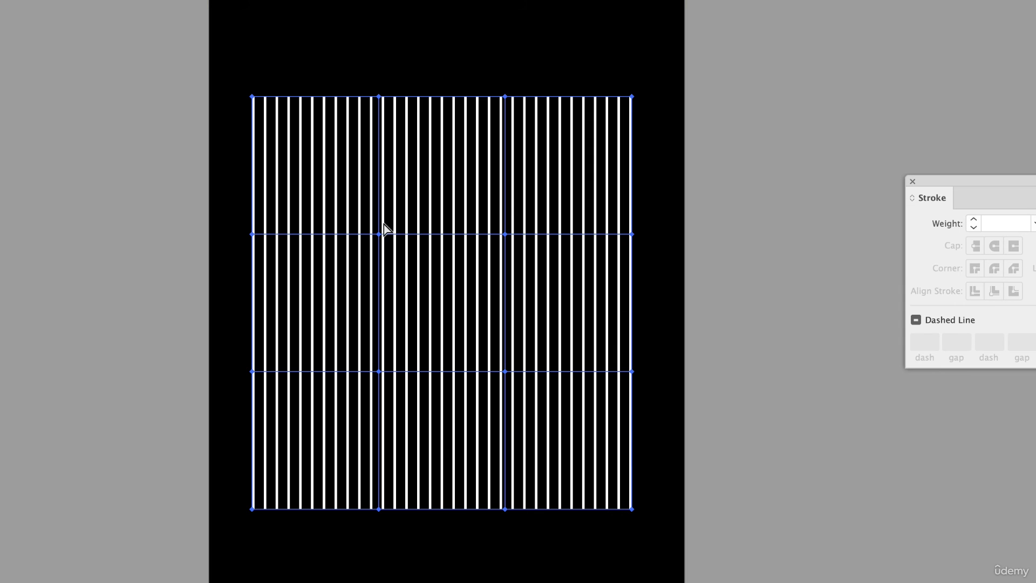
# - Move the upper-left inner mesh point to about X 2.13 in, Y 3.19 in, and the upper-right inner point up and outward
pyautogui.moveTo(379, 234); pyautogui.dragTo(328, 173)
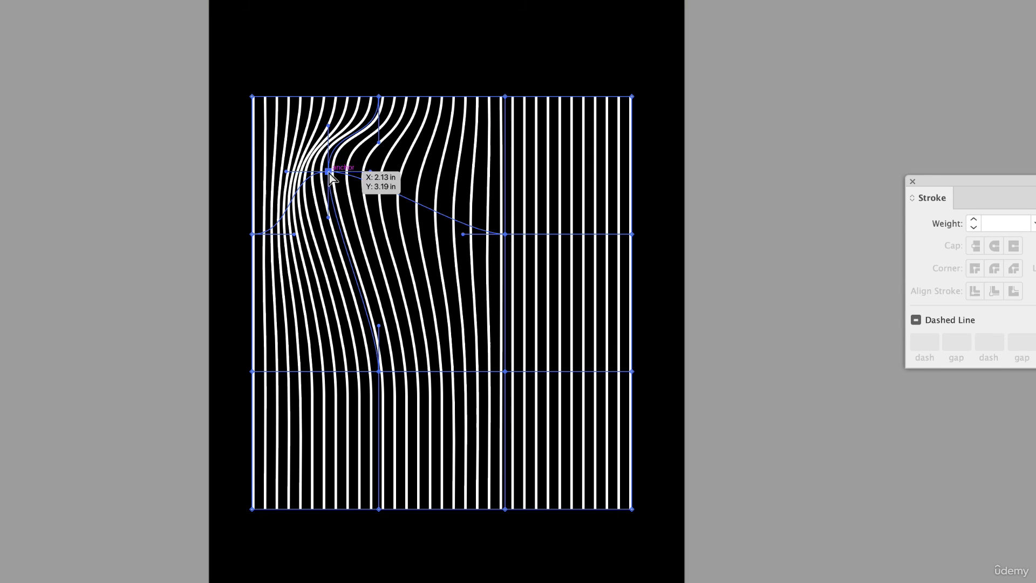
pyautogui.moveTo(504, 235); pyautogui.dragTo(547, 186)
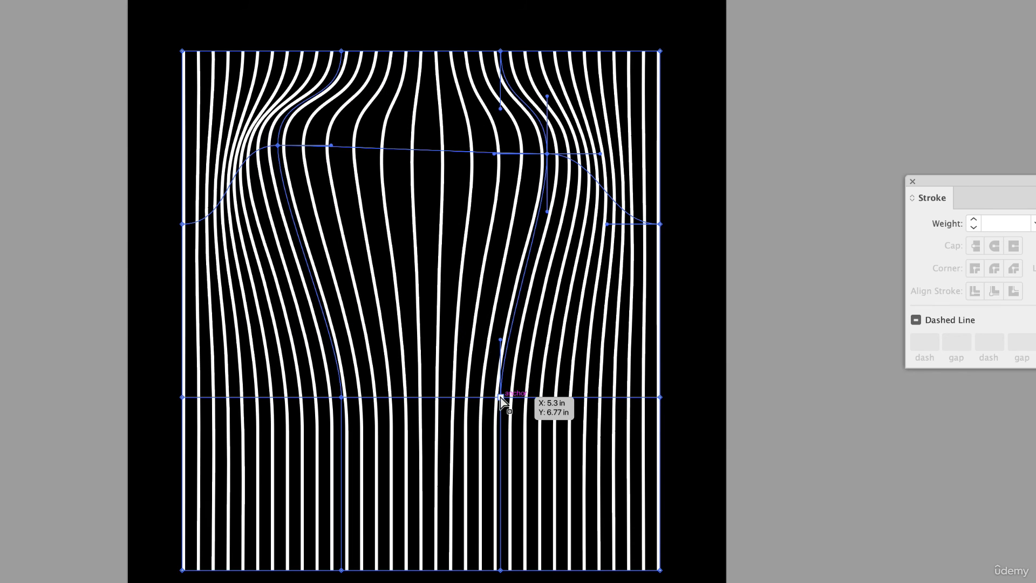
# - Shift both lower inner mesh points up and to the left, and swing their upper direction handles to the right to curve the lines
pyautogui.moveTo(501, 398); pyautogui.dragTo(455, 330)
pyautogui.moveTo(456, 274); pyautogui.dragTo(519, 280)
pyautogui.moveTo(347, 393); pyautogui.dragTo(297, 350)
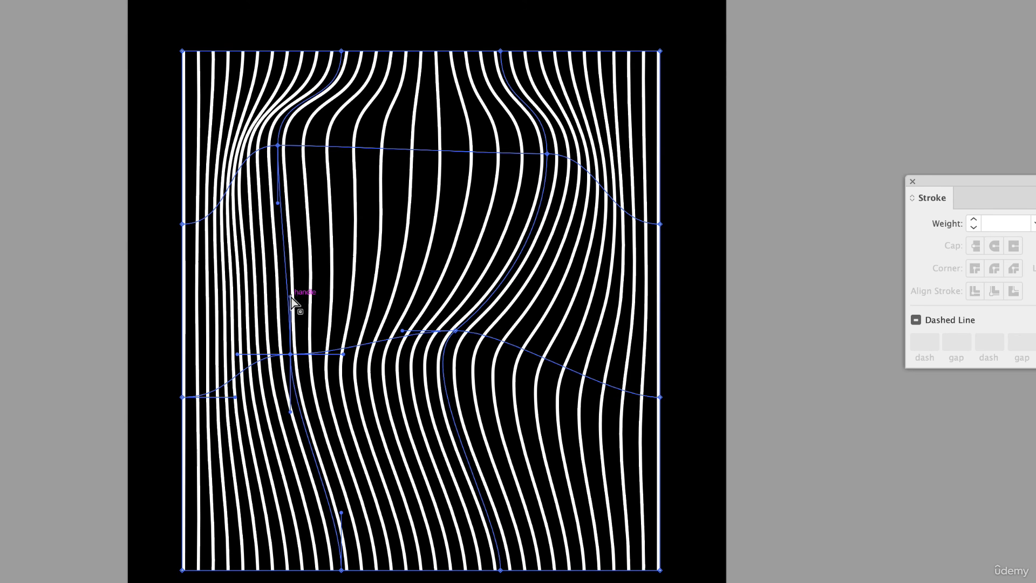
pyautogui.moveTo(290, 296); pyautogui.dragTo(419, 233)
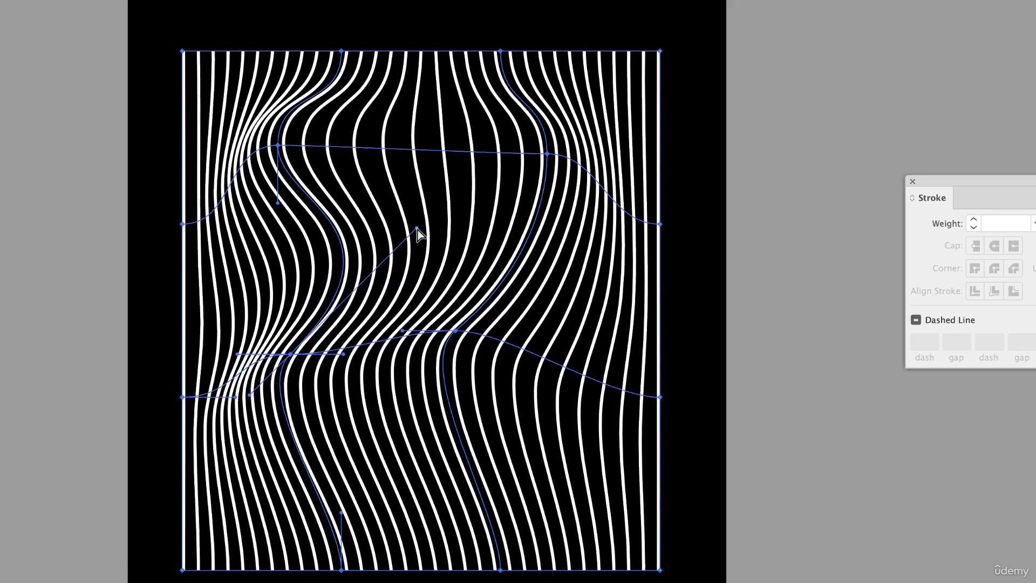